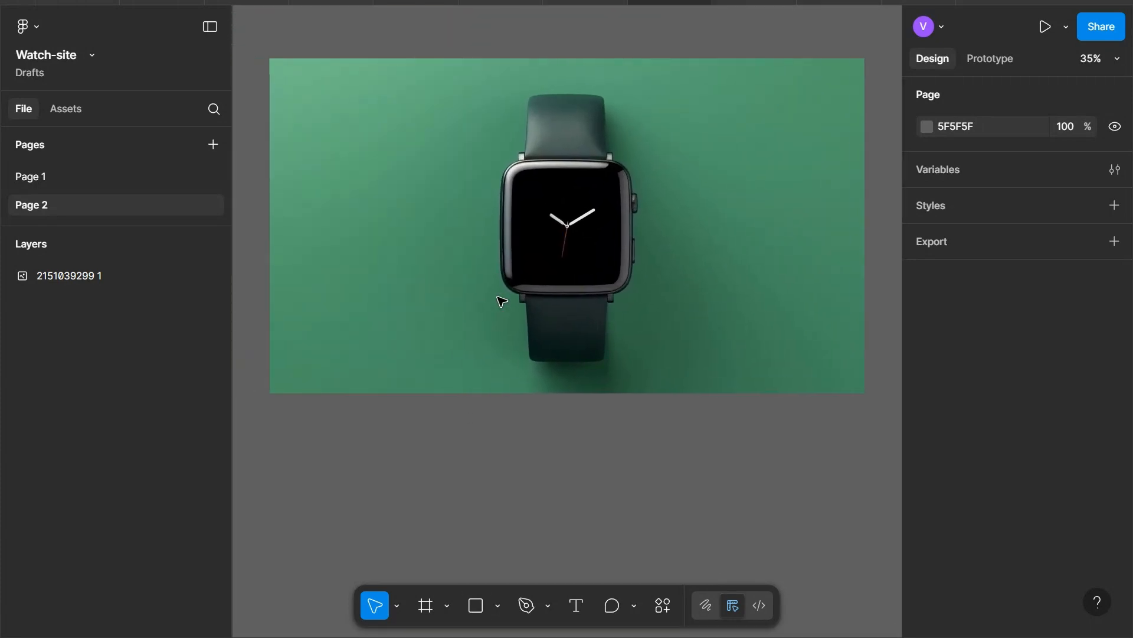
- Create a Slide 16:9 frame and place it directly below the watch image, aligned with the image's sides
scroll(500, 300, down, 5)
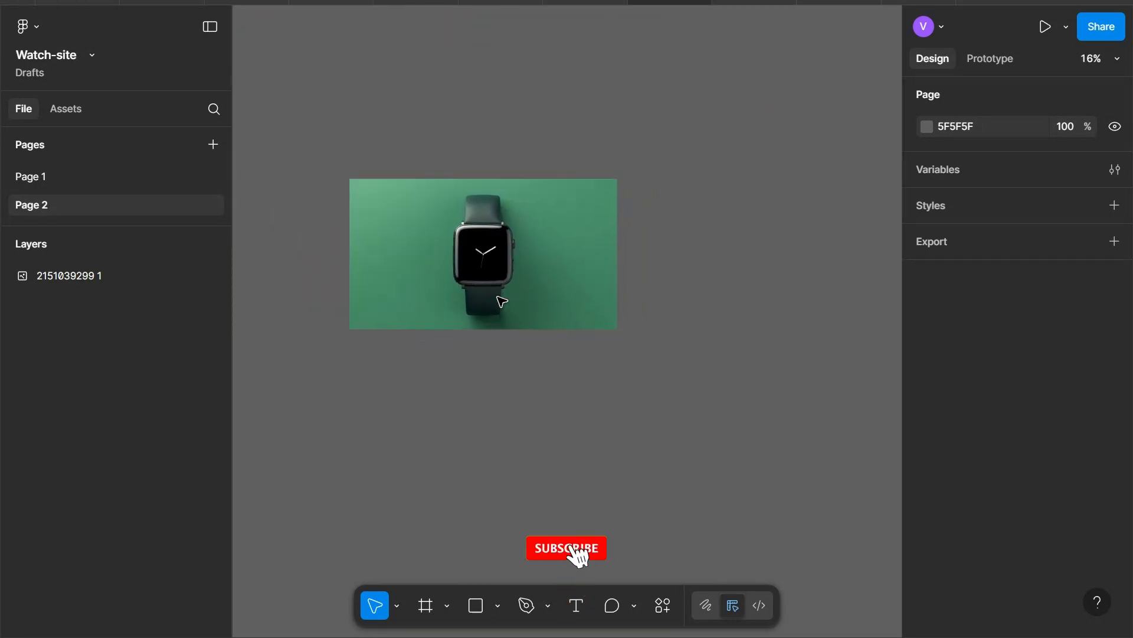
scroll(498, 299, down, 3)
scroll(470, 342, up, 1)
key(f)
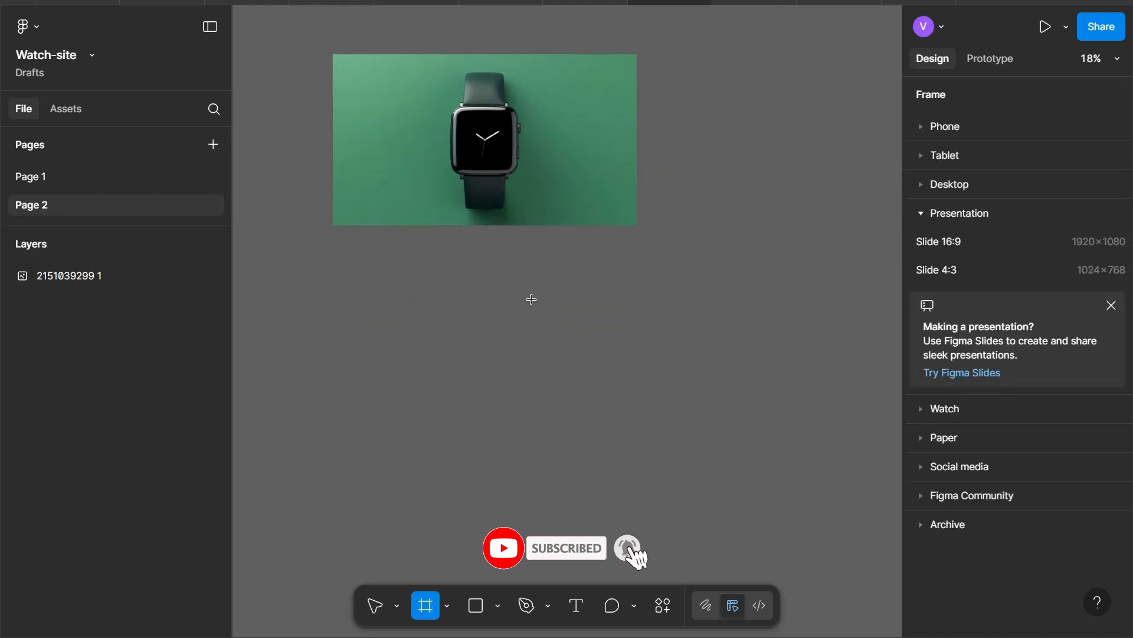
click(950, 242)
drag(527, 308, 475, 313)
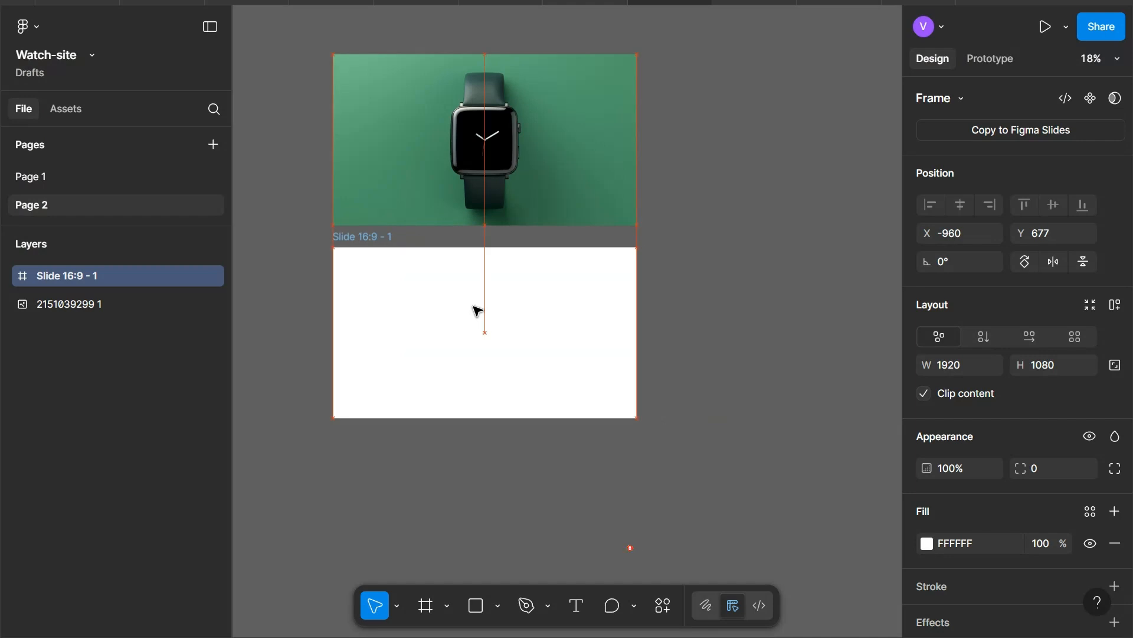
scroll(597, 329, down, 1)
scroll(604, 118, left, 2)
click(603, 119)
scroll(587, 266, down, 1)
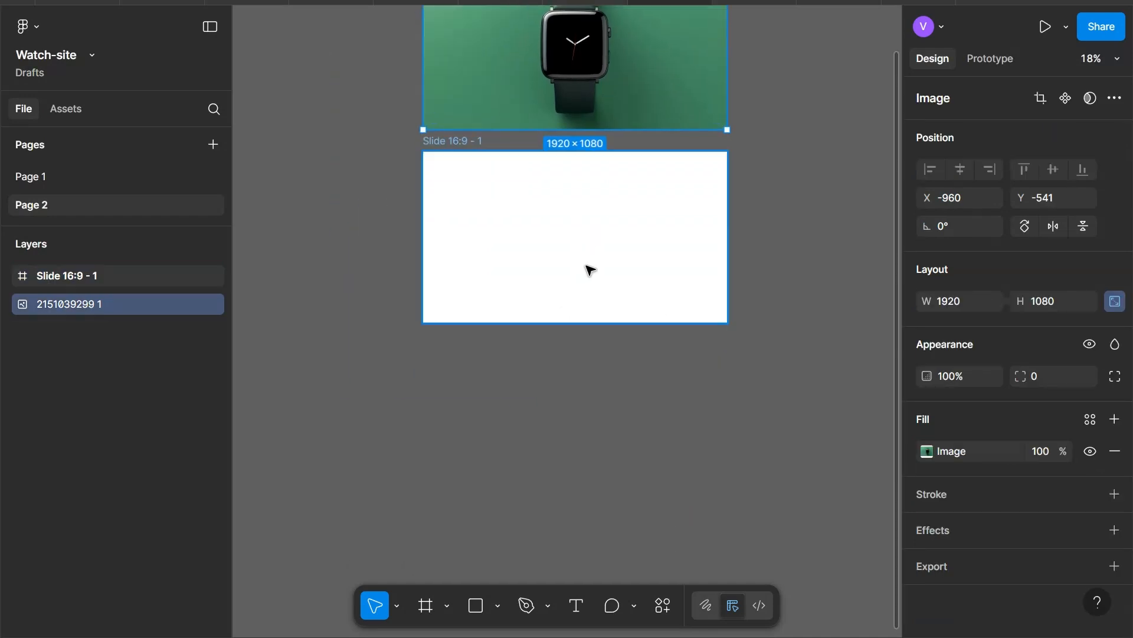
- Add a layout guide to the slide frame with 12 columns and a margin of 100
click(554, 261)
scroll(1007, 489, down, 2)
scroll(991, 481, down, 1)
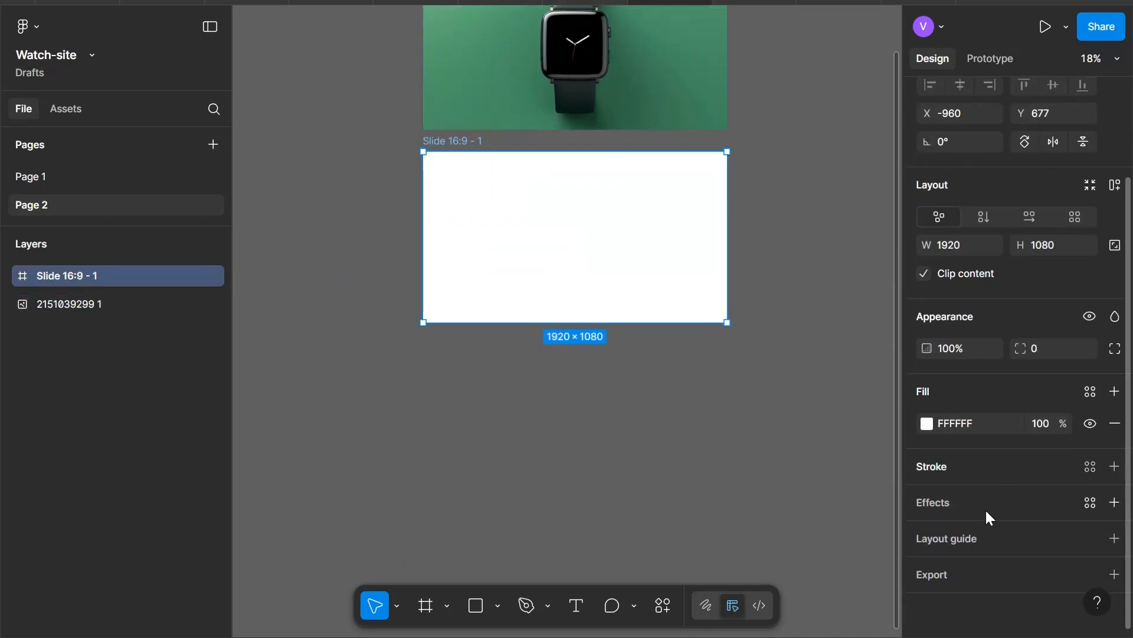
click(987, 539)
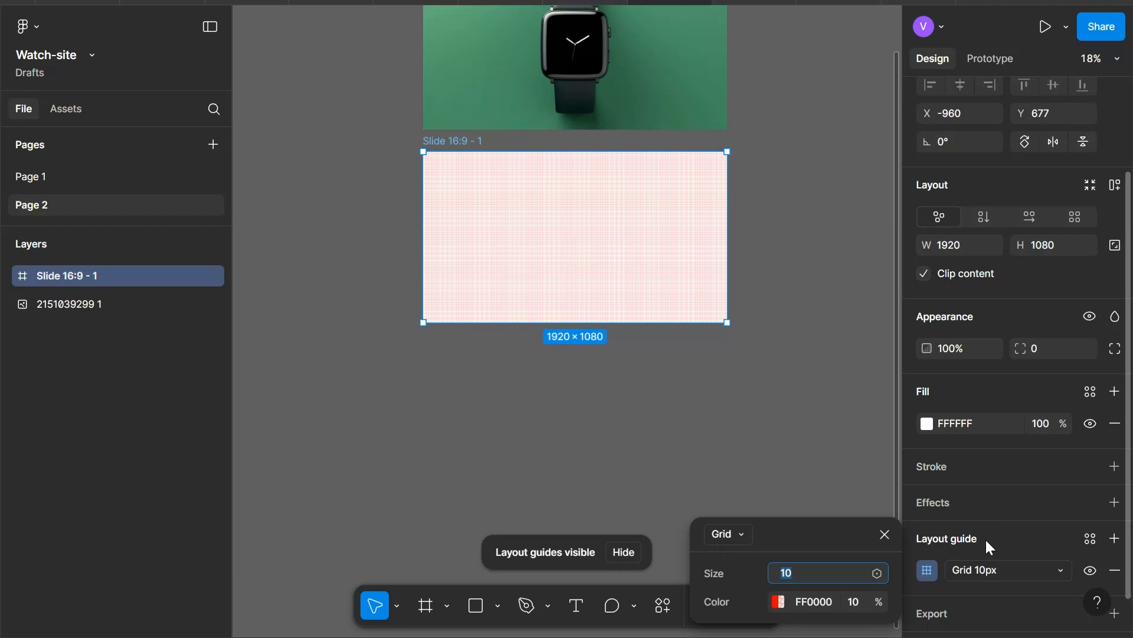
click(741, 534)
click(750, 582)
text(12)
key(Return)
click(807, 571)
text(100)
key(Return)
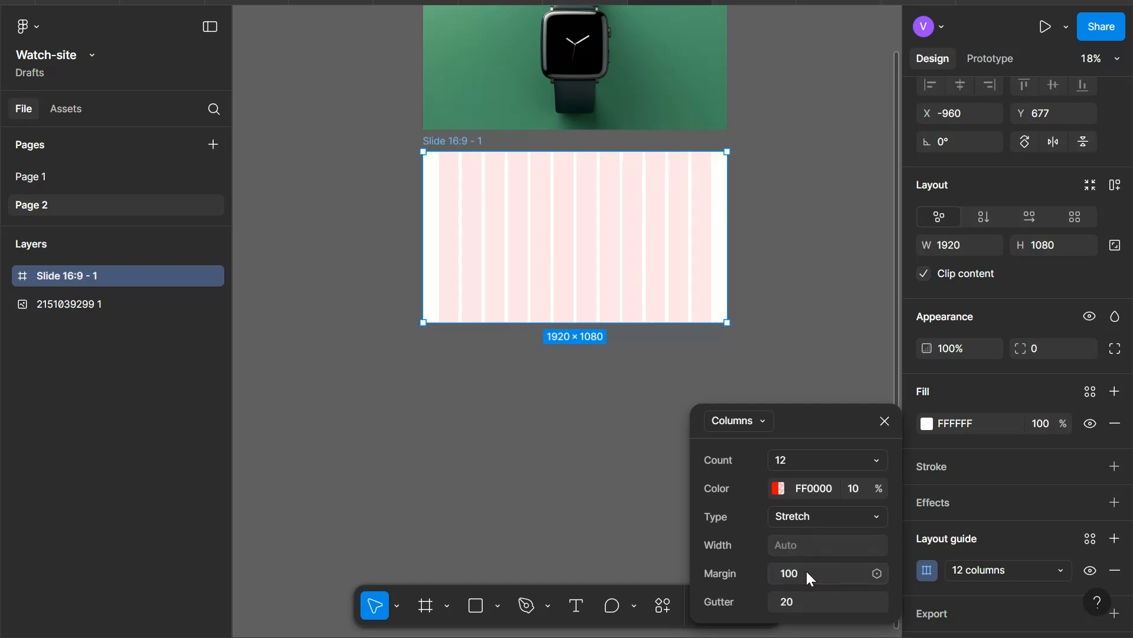
click(885, 420)
- Move the watch image into the slide frame and align it to the frame's horizontal and vertical centres
scroll(565, 177, up, 3)
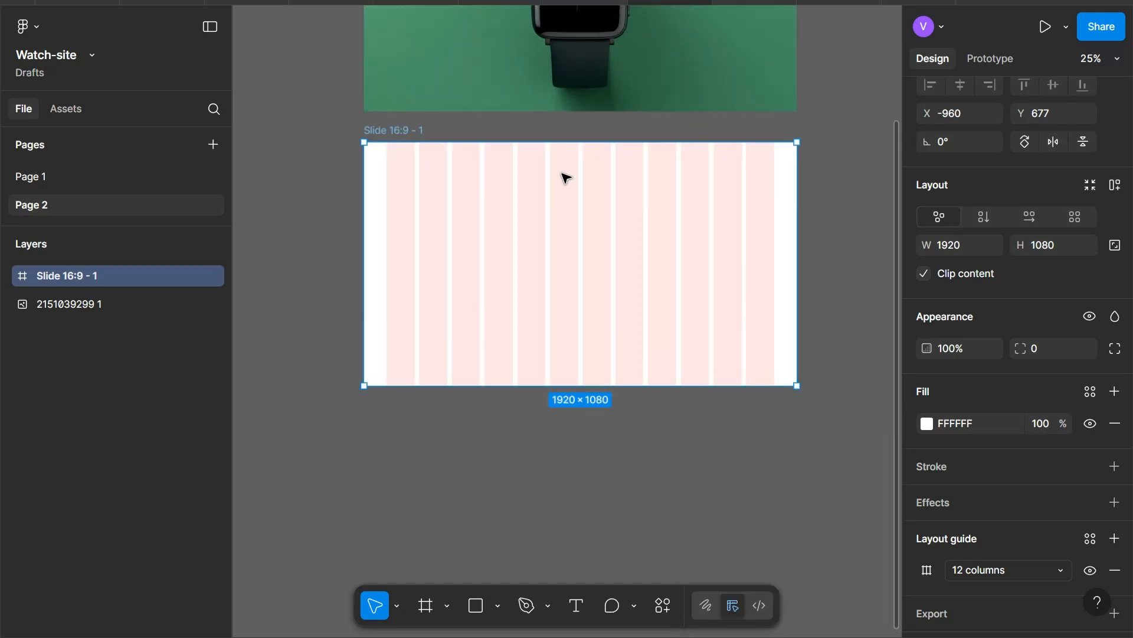
scroll(638, 197, up, 3)
scroll(691, 204, up, 3)
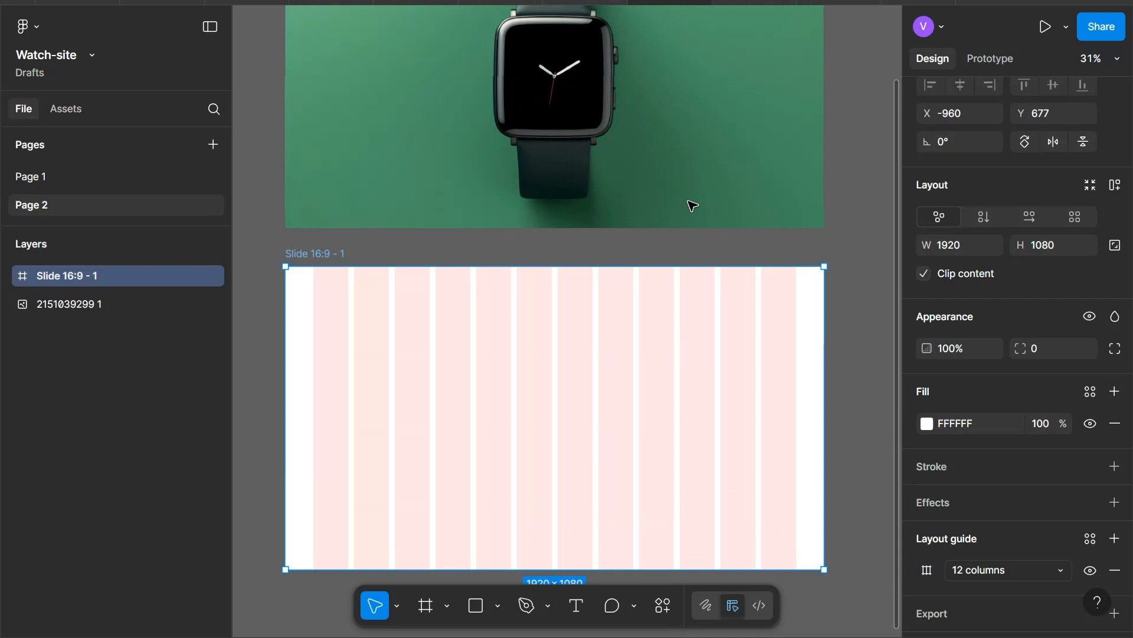
click(381, 219)
scroll(380, 220, down, 5)
scroll(382, 217, up, 3)
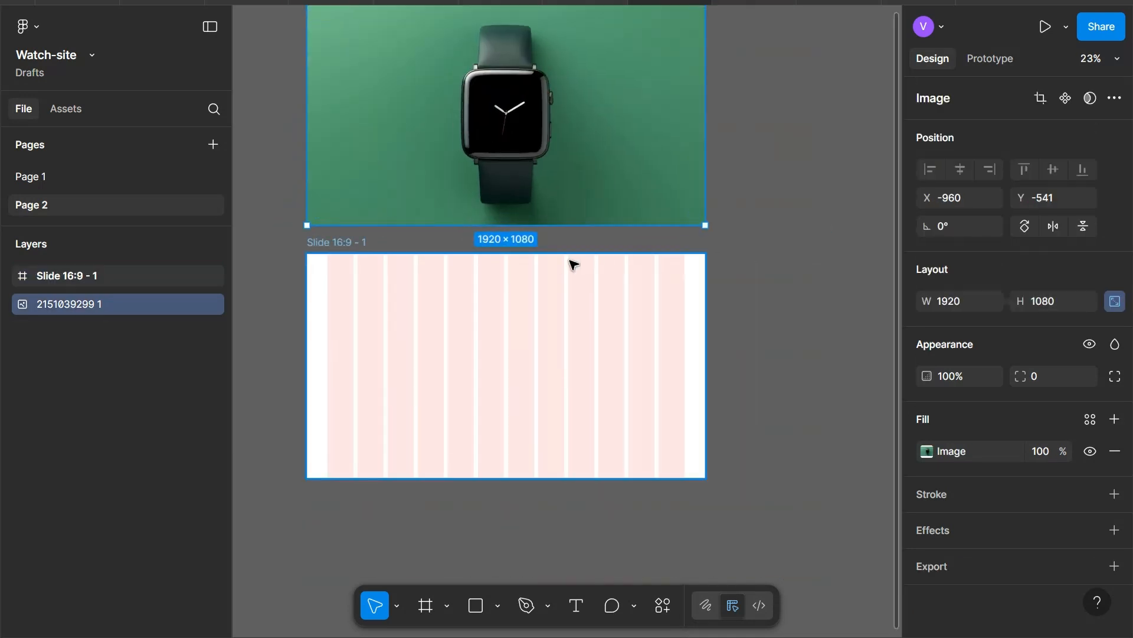
click(747, 254)
scroll(747, 253, up, 2)
click(561, 218)
drag(500, 152, 521, 378)
click(961, 173)
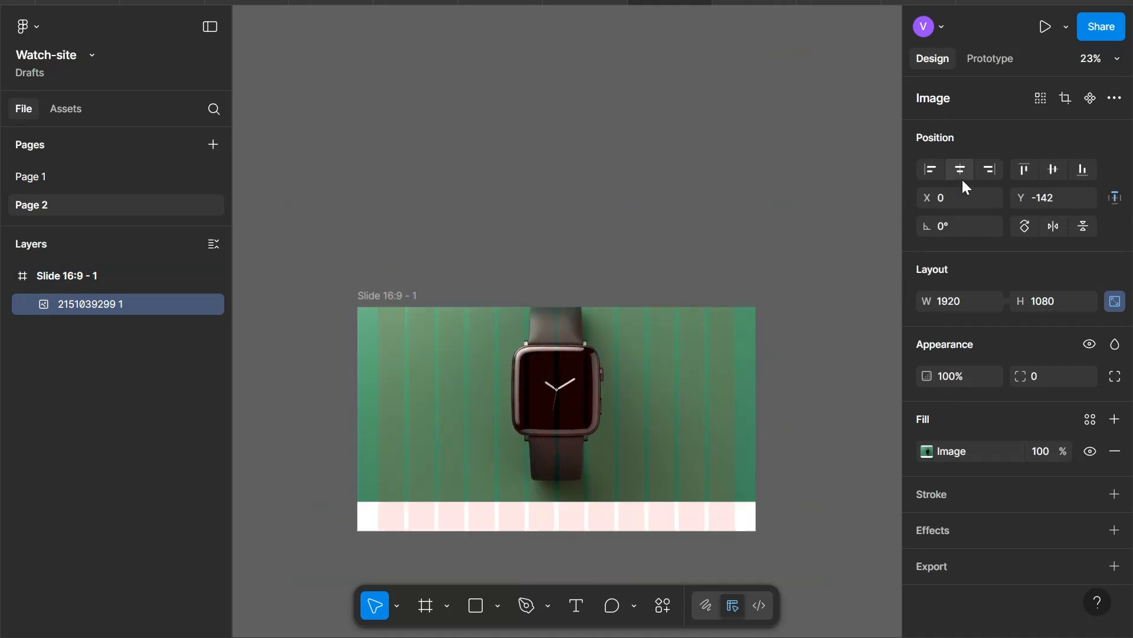
click(1053, 170)
- Add the text "Legacy Time" in the upper-left area of the slide frame
scroll(413, 458, down, 2)
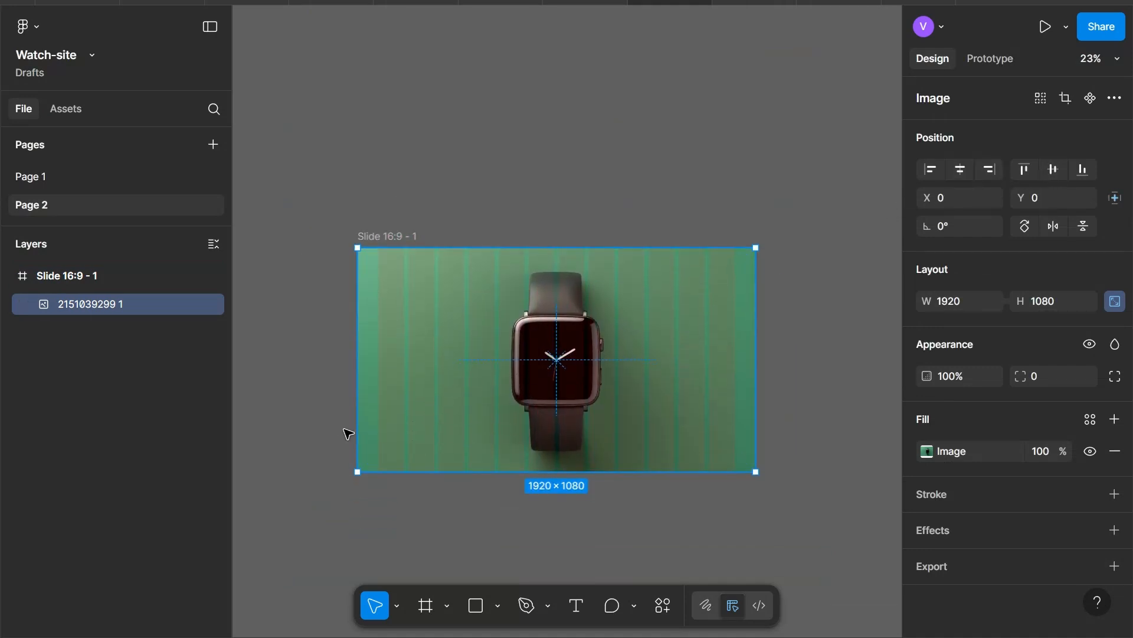
scroll(348, 434, down, 4)
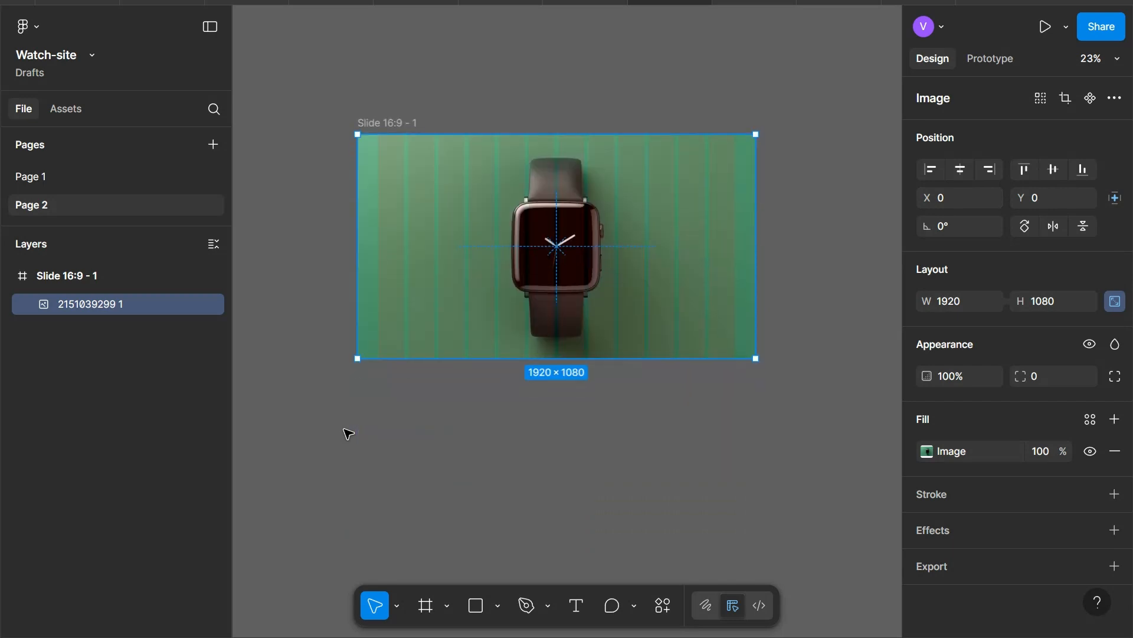
scroll(443, 299, up, 4)
scroll(549, 41, up, 2)
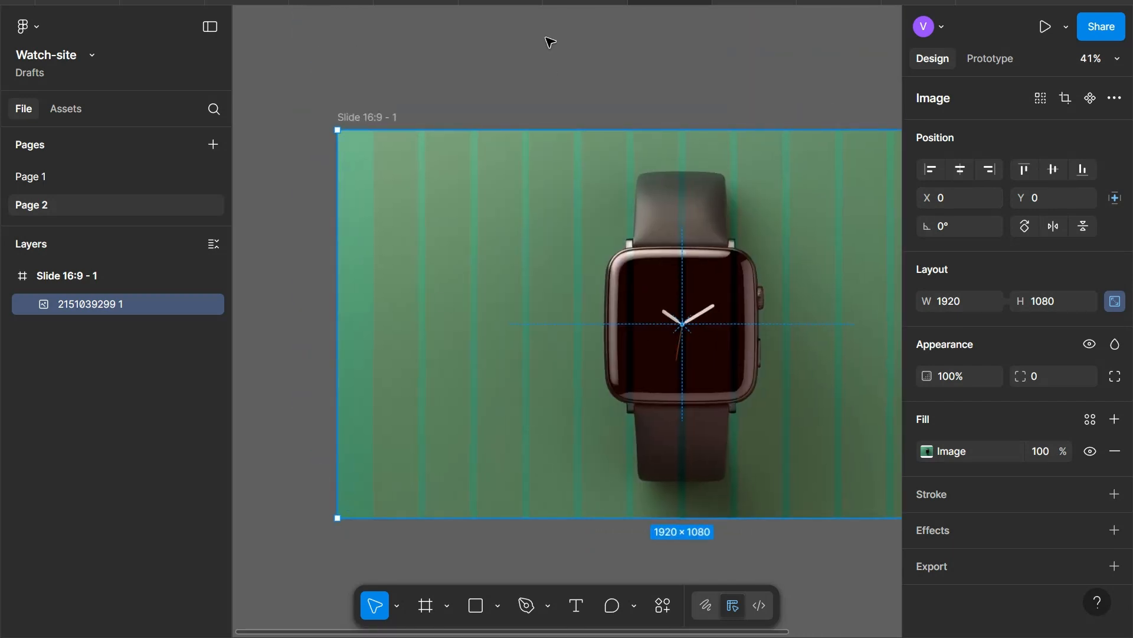
click(554, 70)
scroll(483, 258, up, 2)
scroll(482, 258, up, 2)
scroll(354, 208, up, 3)
key(t)
click(450, 199)
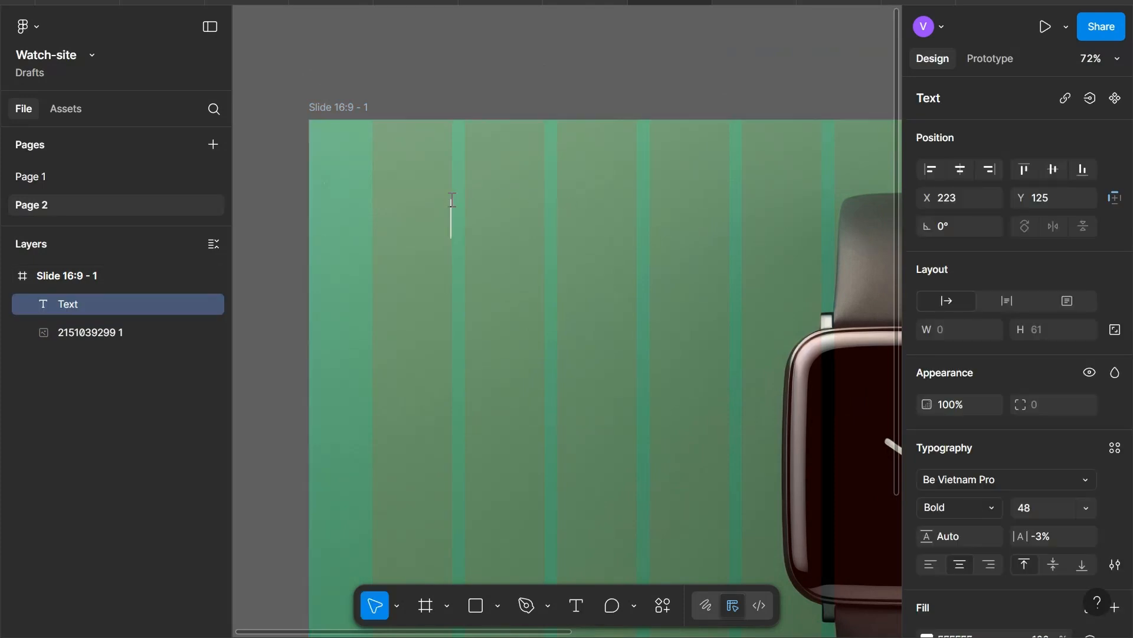
text(Legacy Time)
- Set the fill colour of the Legacy Time text to 1D302C
scroll(996, 476, down, 3)
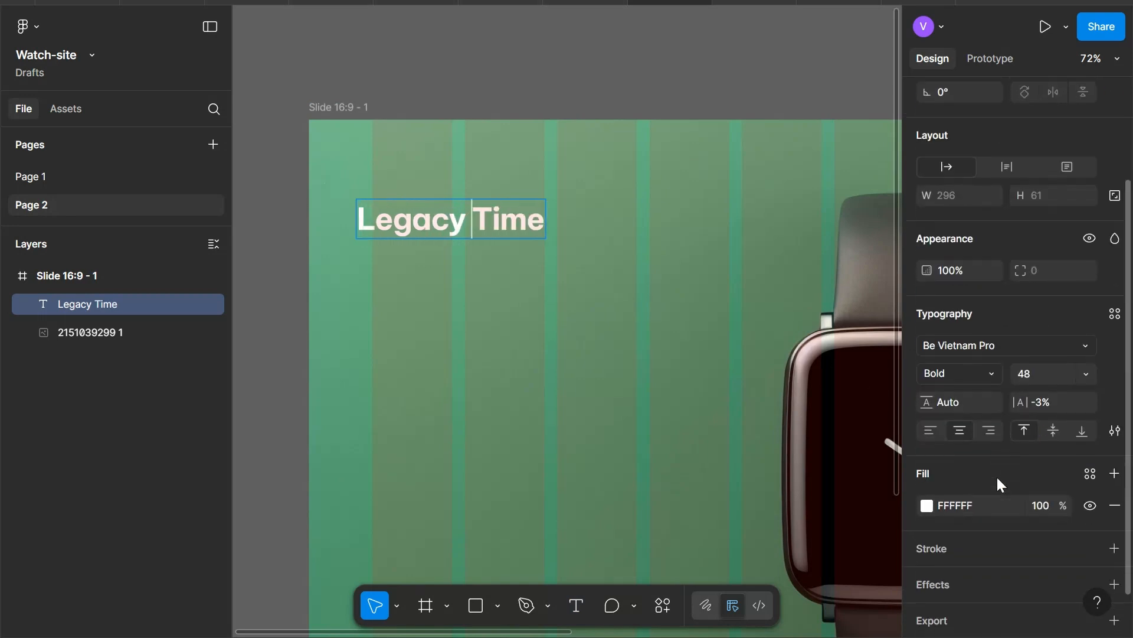
scroll(1020, 401, down, 1)
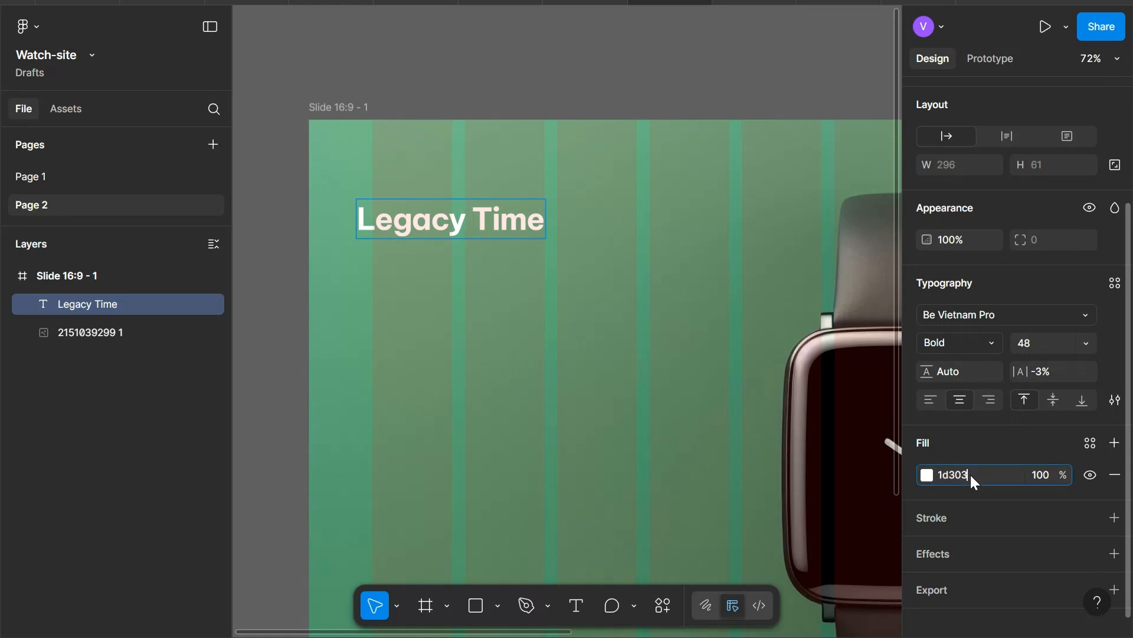
key(Return)
click(717, 323)
click(984, 482)
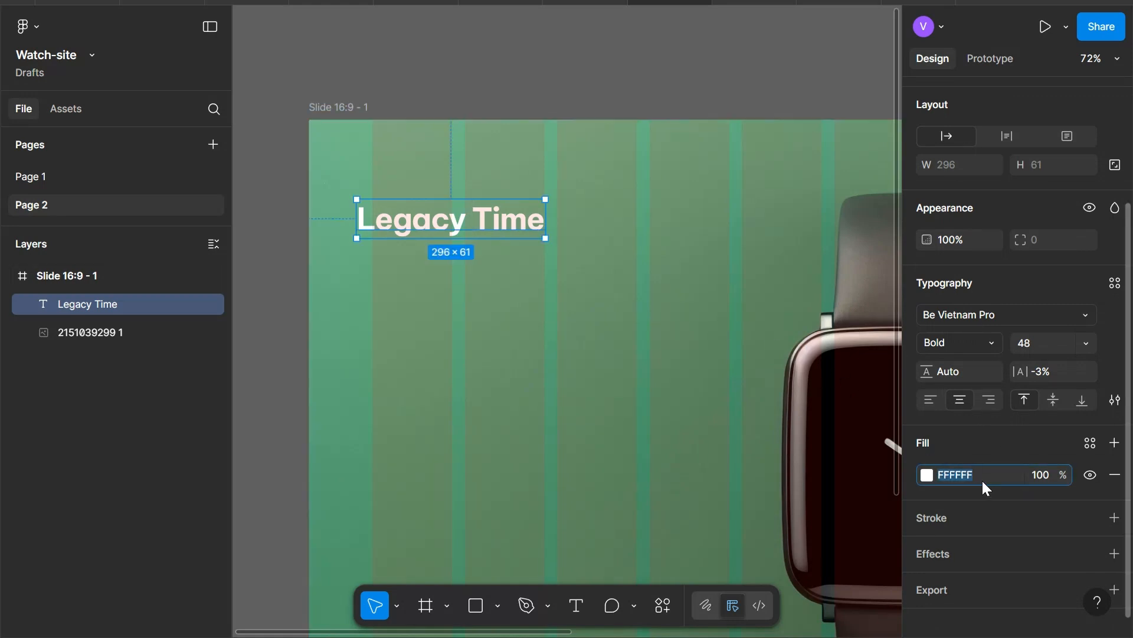
text(1d302c)
key(Return)
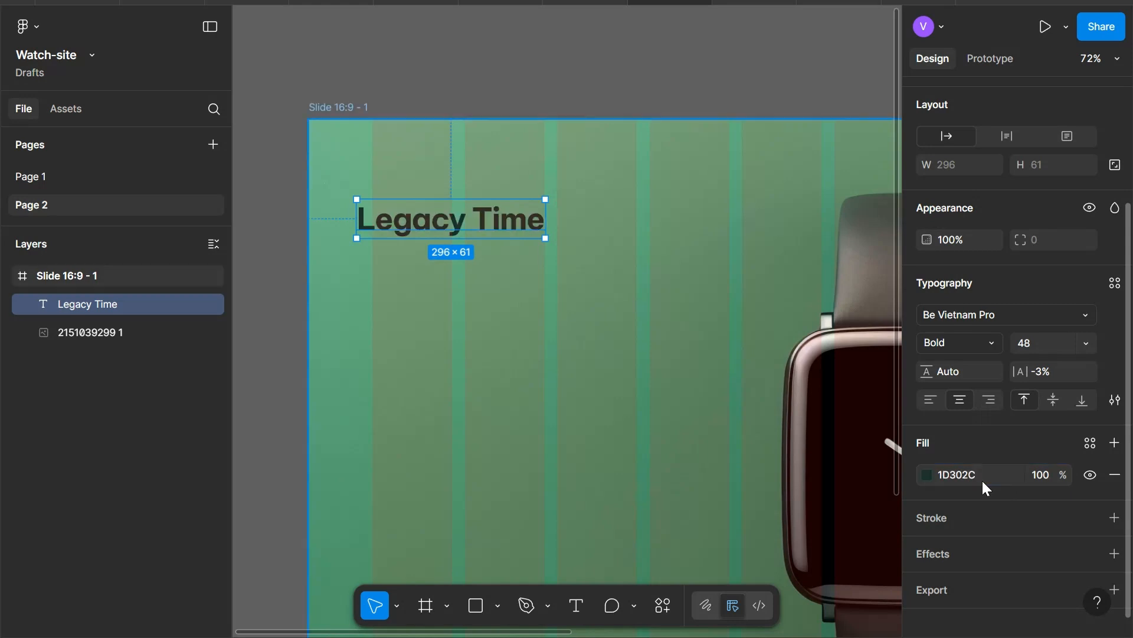
- Nudge the Legacy Time text to 54 px below the frame's top edge, flush with the first column's left edge
key(alt+shift+Up)
key(alt+shift+Up)
key(alt+shift+Up)
key(alt+shift+Up)
key(alt+shift+Up)
key(alt+shift+Right)
key(alt+shift+Right)
key(alt+shift+Up)
key(alt+shift+Up)
key(alt+Up)
key(alt+Right)
key(alt+Right)
key(alt+Right)
key(alt+Right)
key(alt+Right)
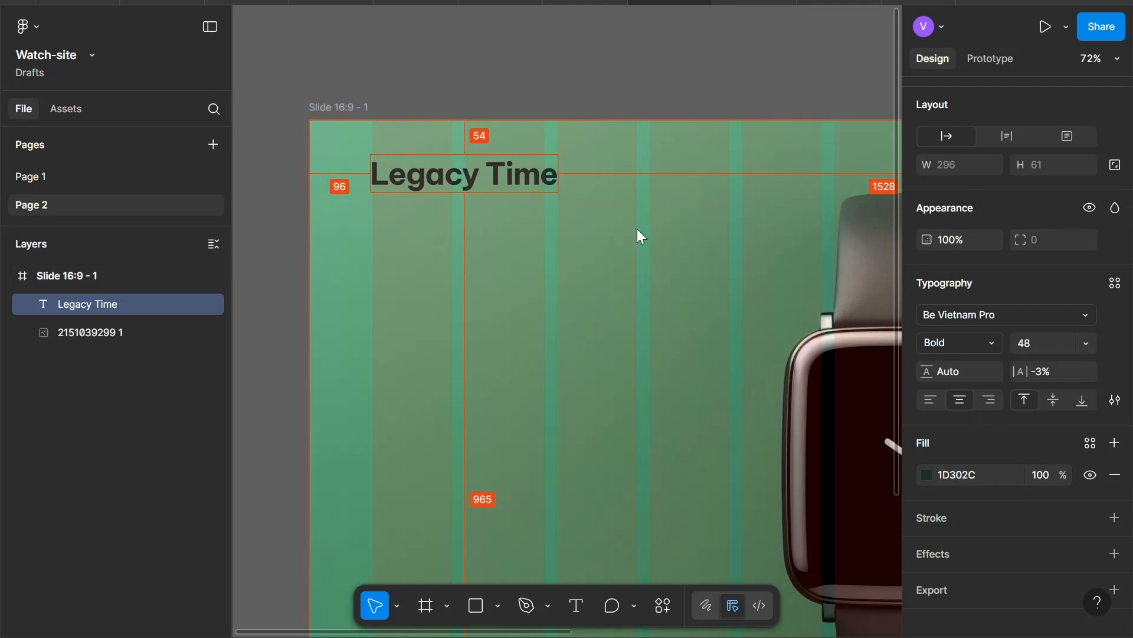
key(shift+Right)
key(shift+Left)
key(alt)
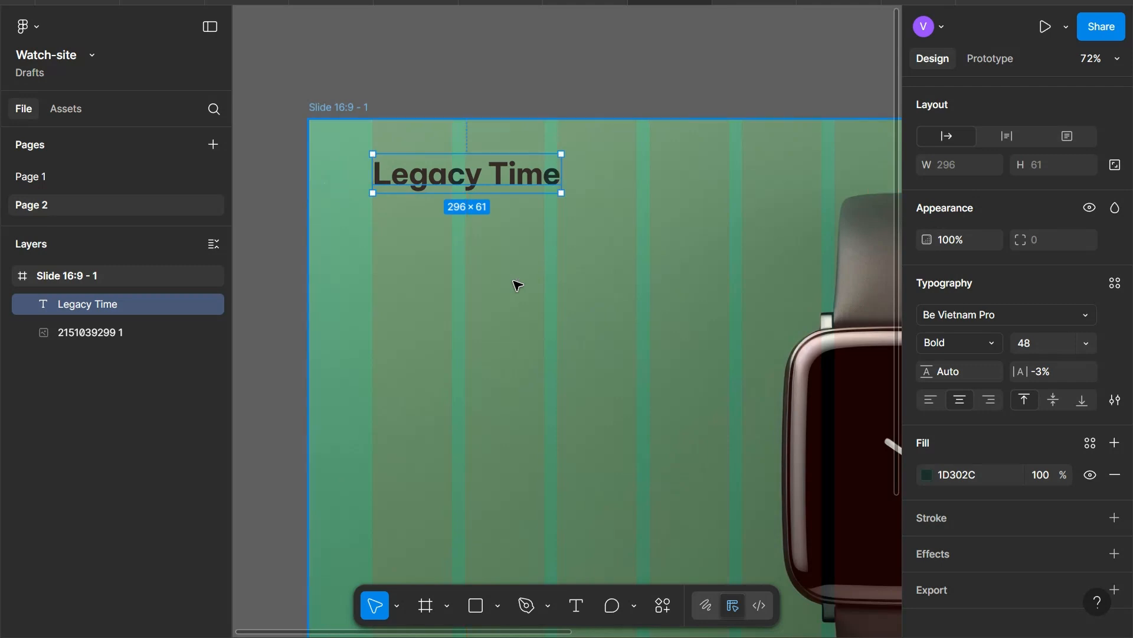
- Duplicate the Legacy Time text to a spot below it and change the copy's wording to "Home"
scroll(517, 286, right, 3)
drag(400, 168, 443, 300)
double_click(443, 300)
key(BackSpace)
text(HOme)
key(Left)
key(Left)
key(BackSpace)
text(o)
key(Escape)
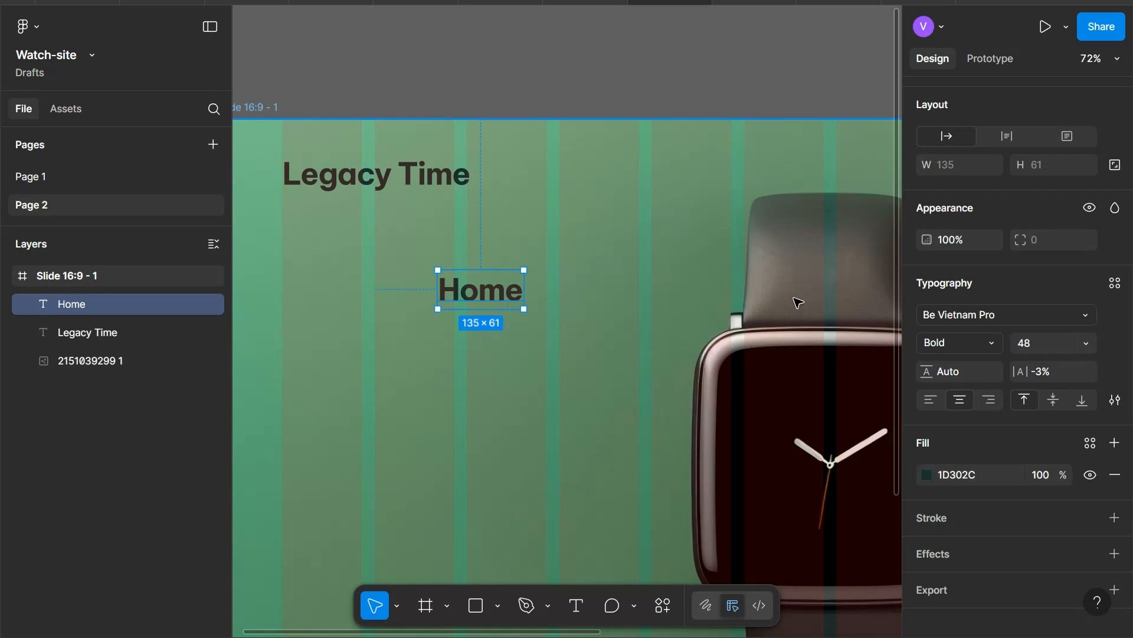
- Set the Home text's weight to Medium and its fill colour to FFFFFF
click(955, 344)
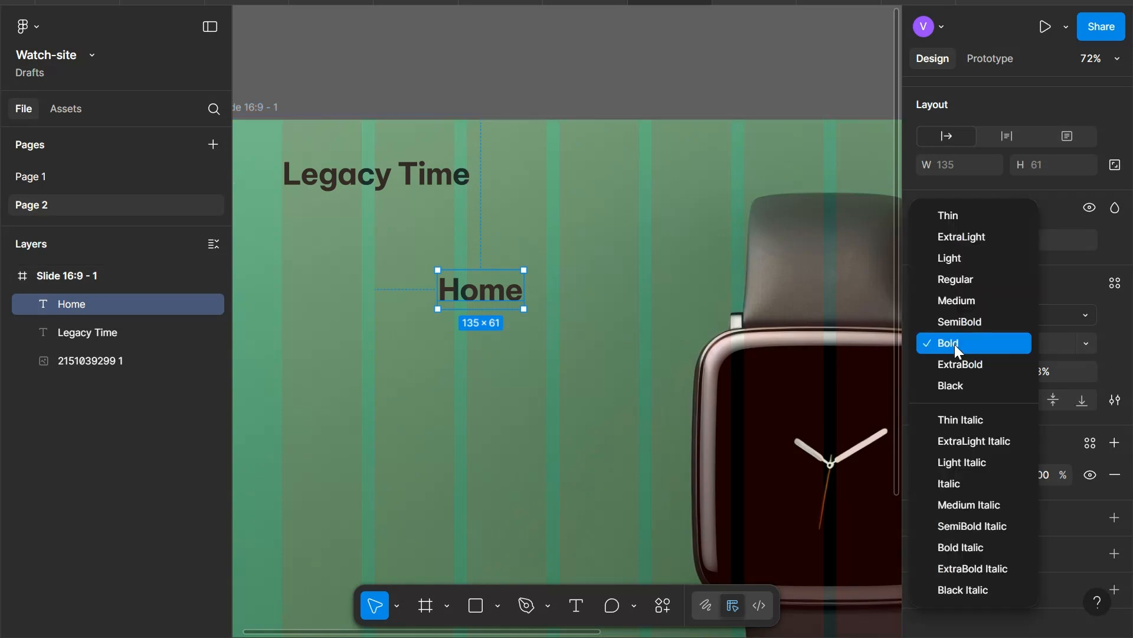
click(968, 302)
click(1002, 468)
text(fff)
key(Return)
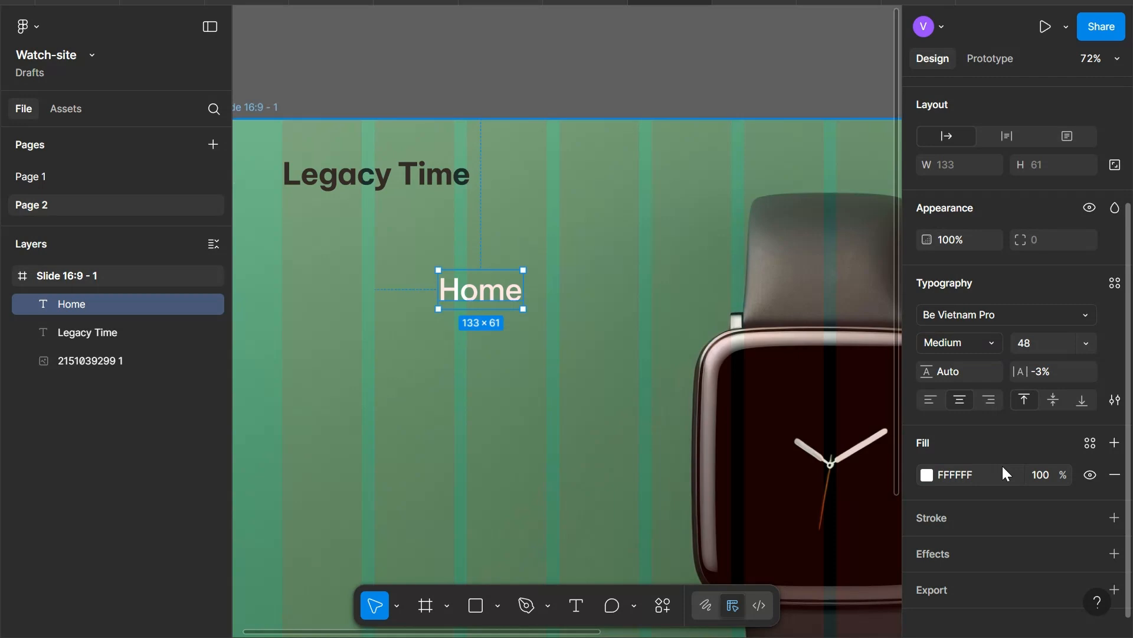
- Set the Home text's font size to 20 and its letter spacing to 2%
text(20)
key(Return)
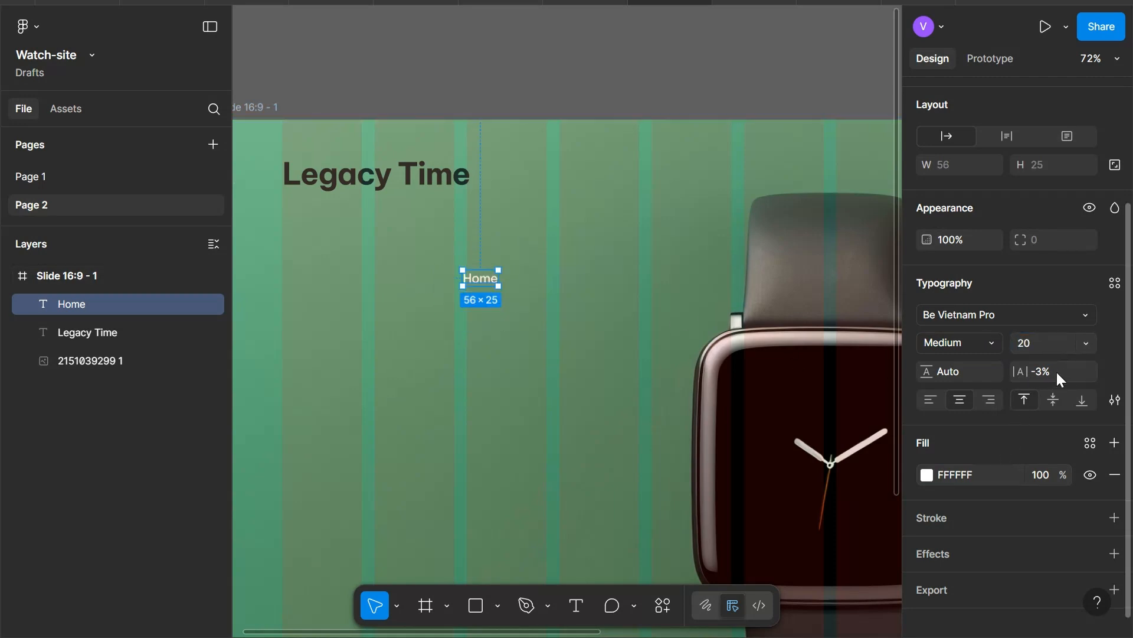
click(1058, 375)
text(0)
key(Return)
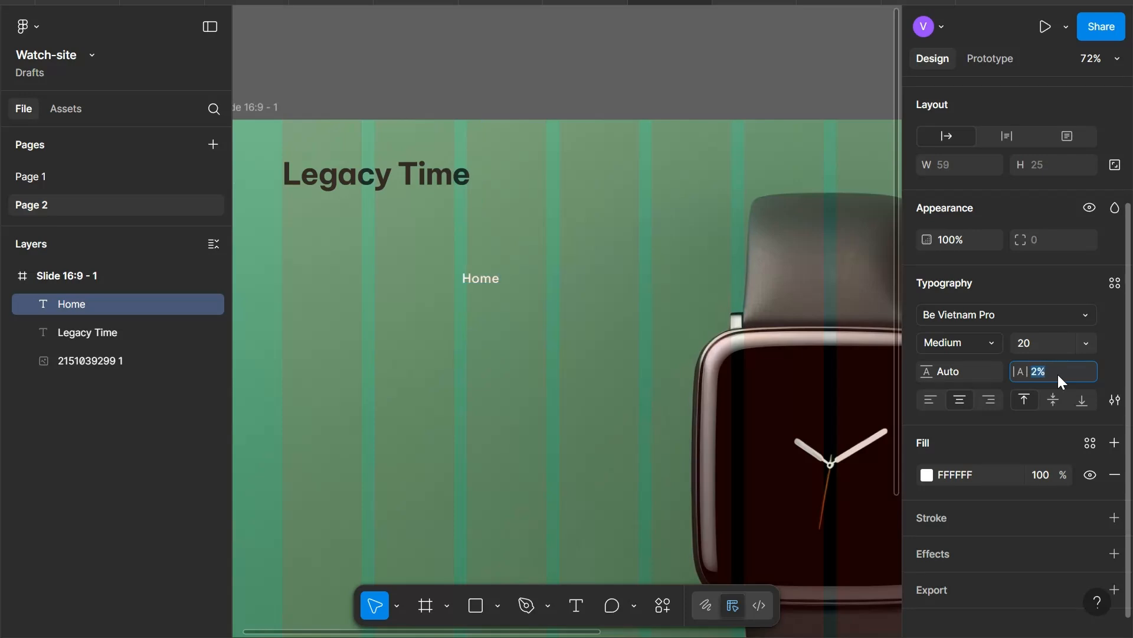
- Draw a rectangle below the Home text and set its size to 122 × 53
scroll(480, 294, up, 3)
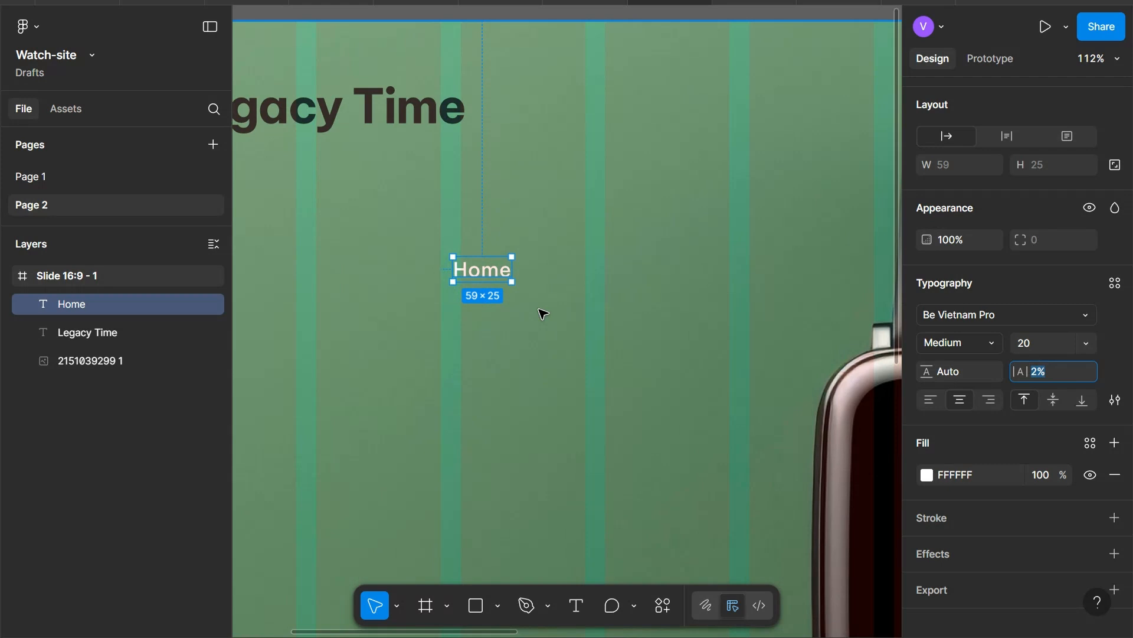
scroll(544, 313, up, 2)
scroll(473, 372, down, 2)
text(r)
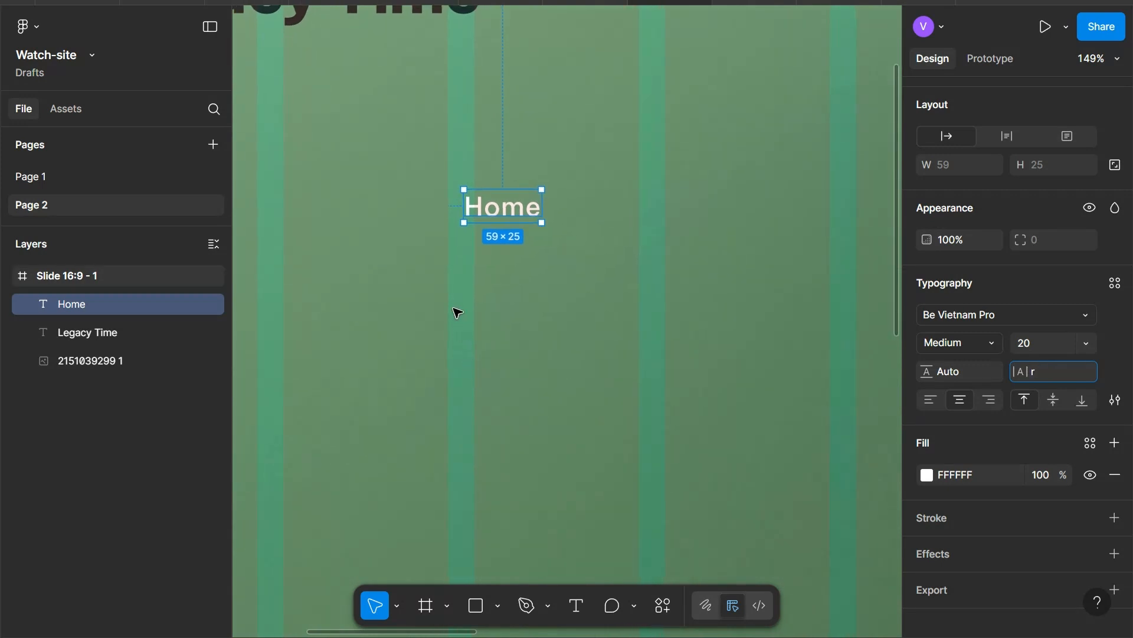
click(464, 288)
key(r)
drag(454, 268, 590, 324)
key(BackSpace)
key(BackSpace)
key(BackSpace)
text(122)
key(Tab)
text(53)
key(Return)
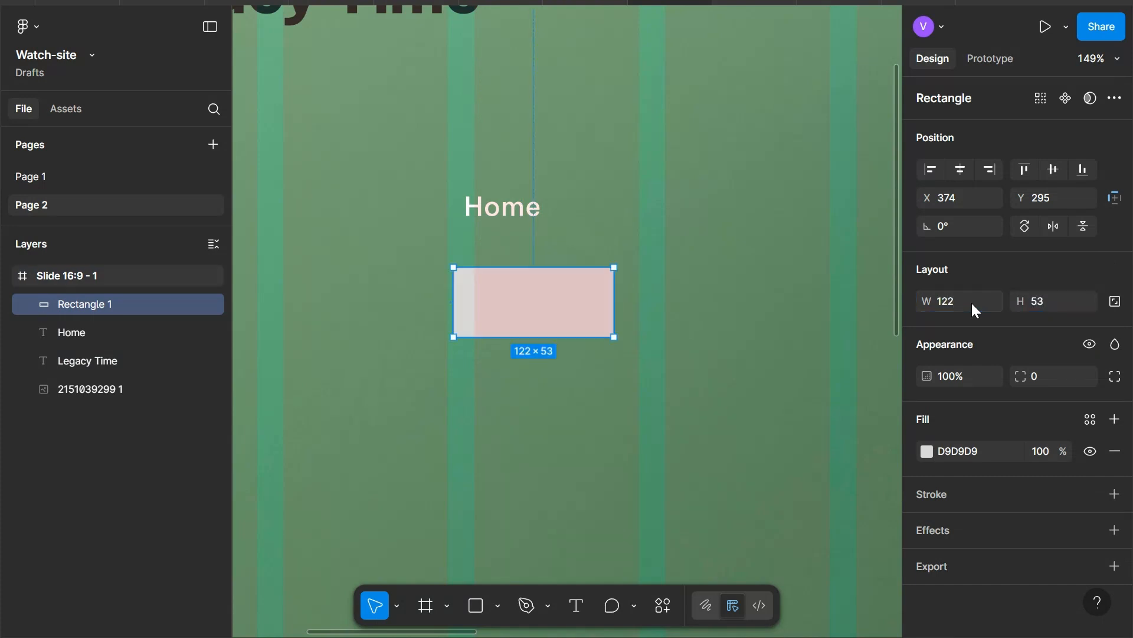
- Give the rectangle an FFFFFF stroke and hide its fill
click(1010, 498)
click(972, 533)
text(ffffff)
key(Return)
click(1091, 451)
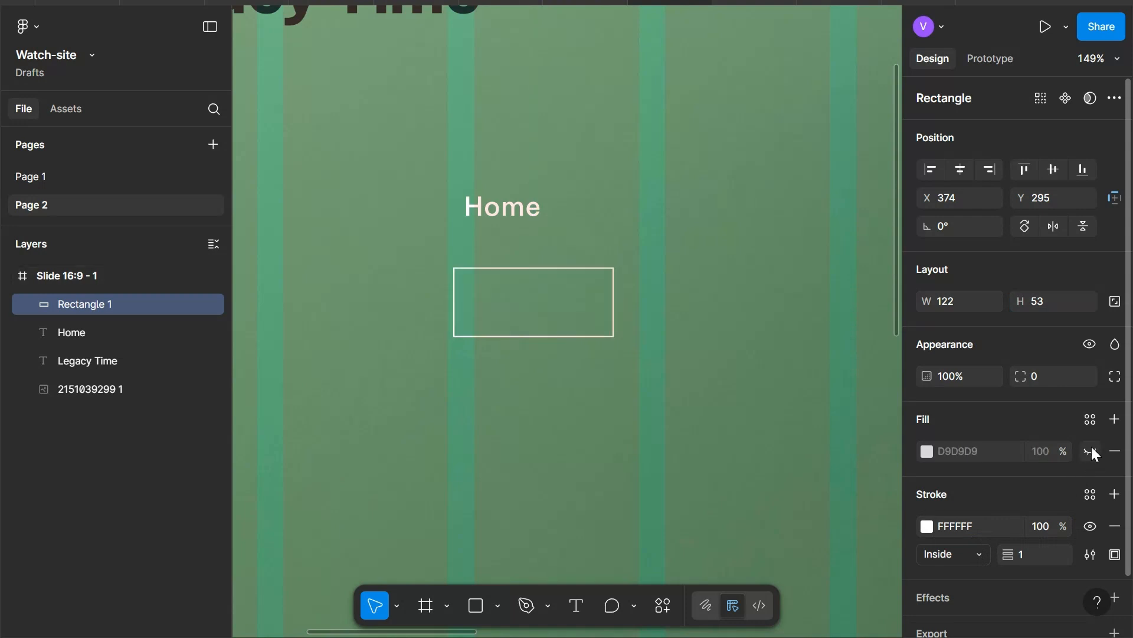
- Set the rectangle's corner radius to 100 to form a pill shape
click(1049, 370)
text(100)
key(Return)
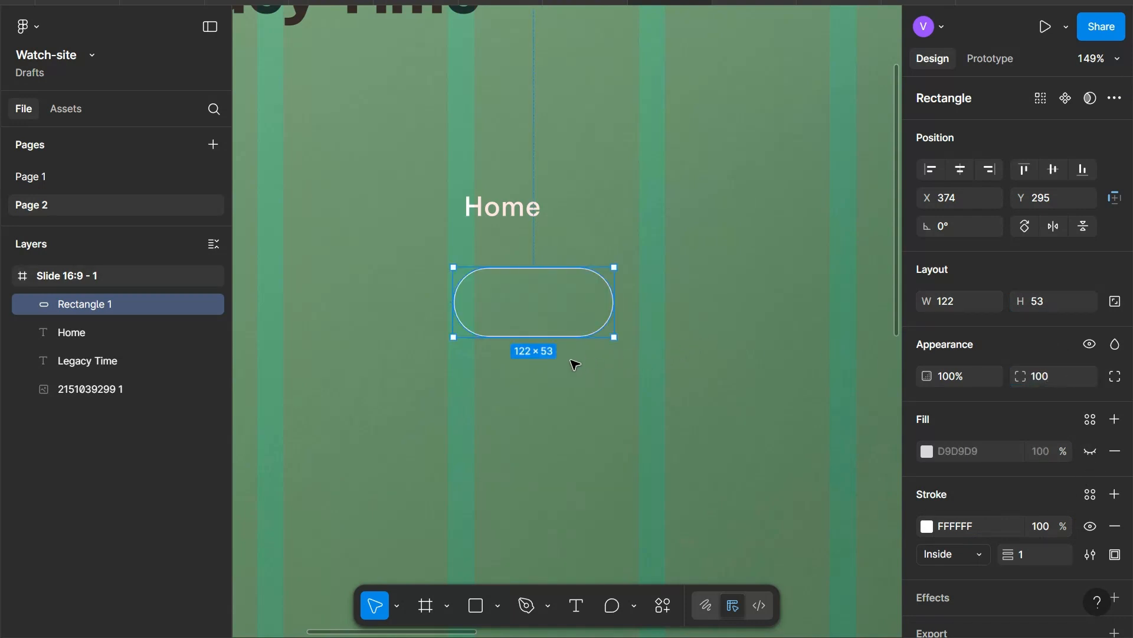
- Centre the Home text and the pill outline on each other horizontally and vertically, and group them
drag(539, 303, 607, 208)
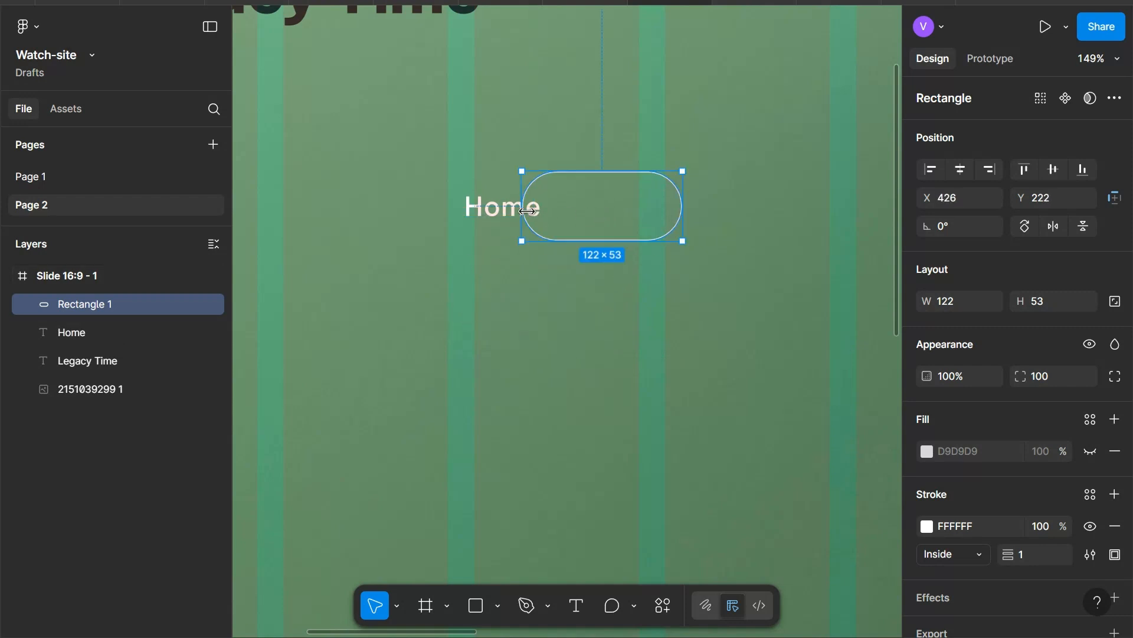
click(501, 210)
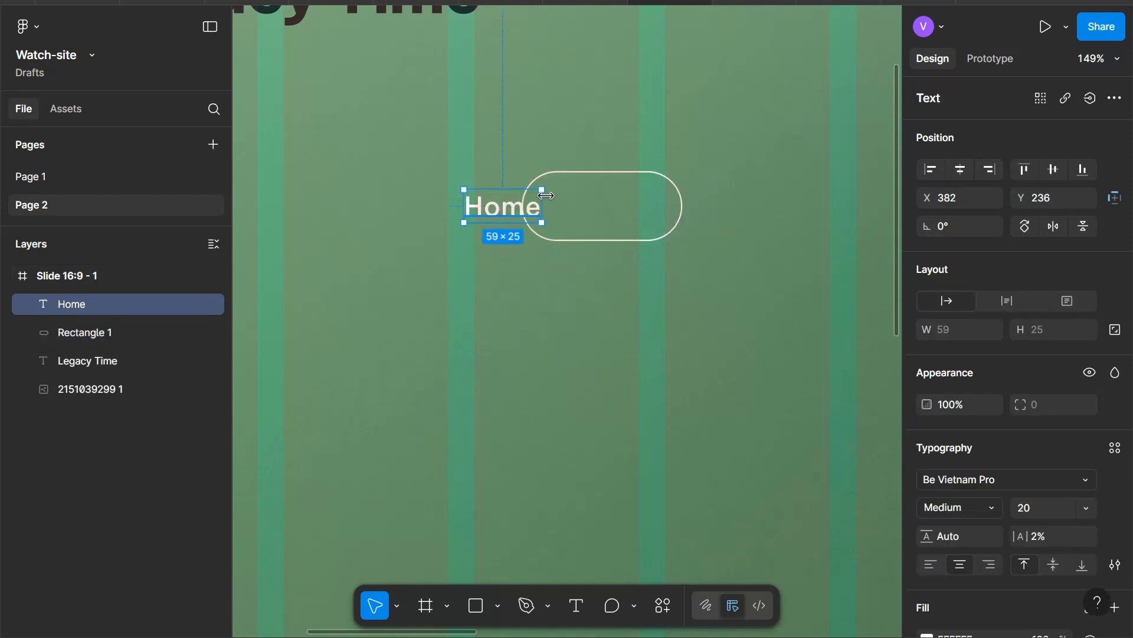
shift+click(595, 173)
click(960, 170)
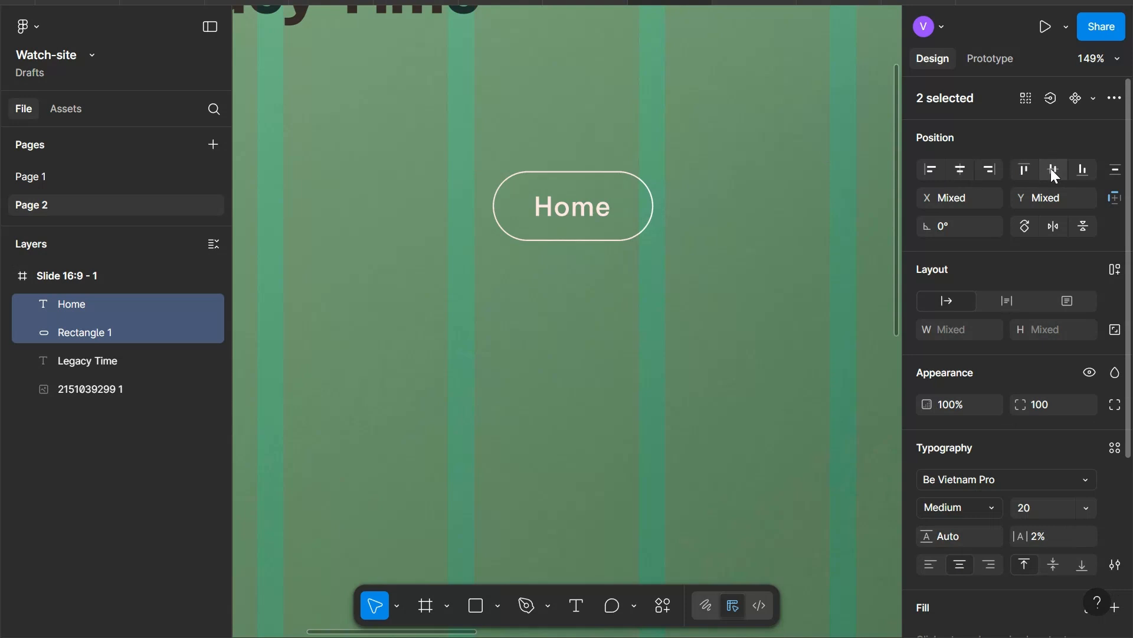
key(ctrl+g)
- Move the Home button group up into the header area beside the watch and duplicate its Home label to the right
scroll(585, 205, down, 3)
drag(569, 202, 774, 108)
double_click(652, 110)
scroll(766, 116, up, 3)
scroll(767, 116, right, 2)
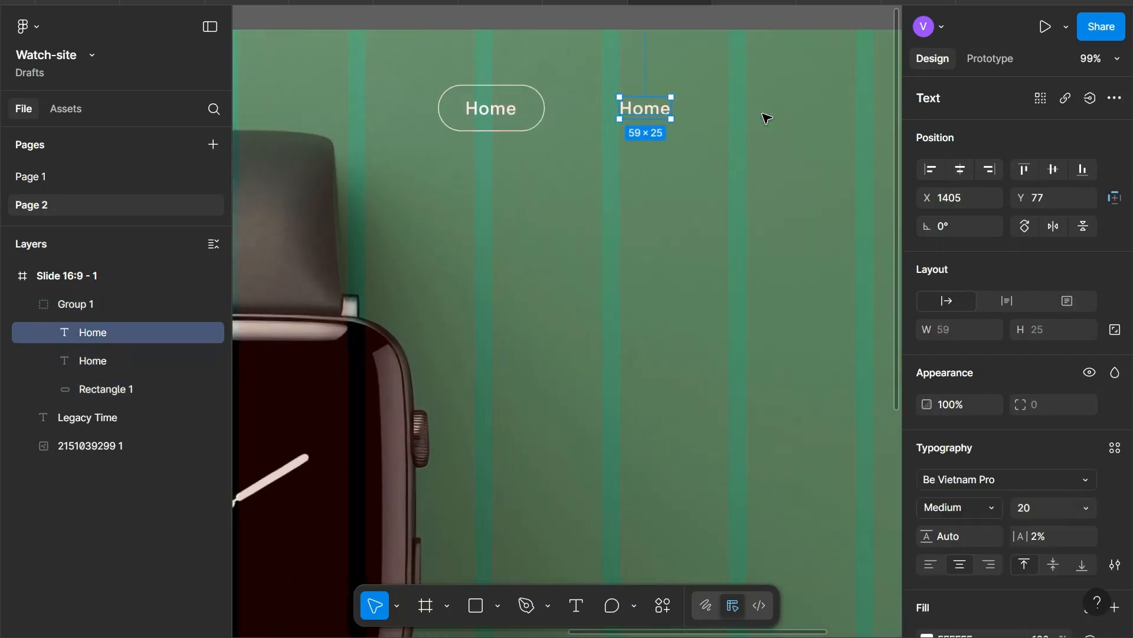
- Set the letter case of both Home labels to uppercase
click(465, 108)
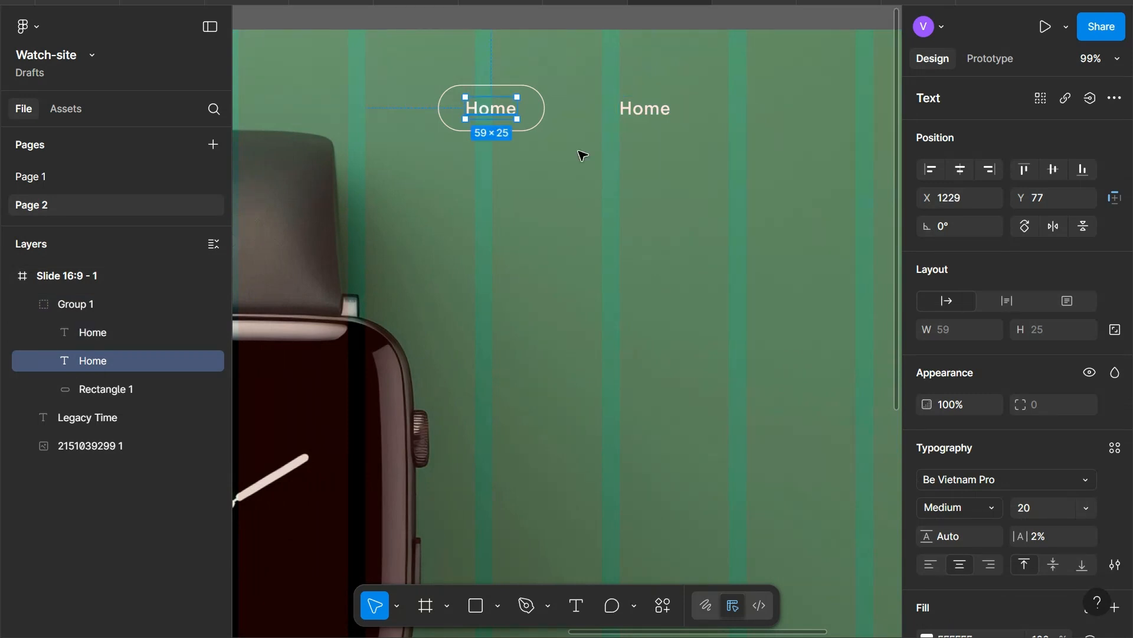
click(1115, 564)
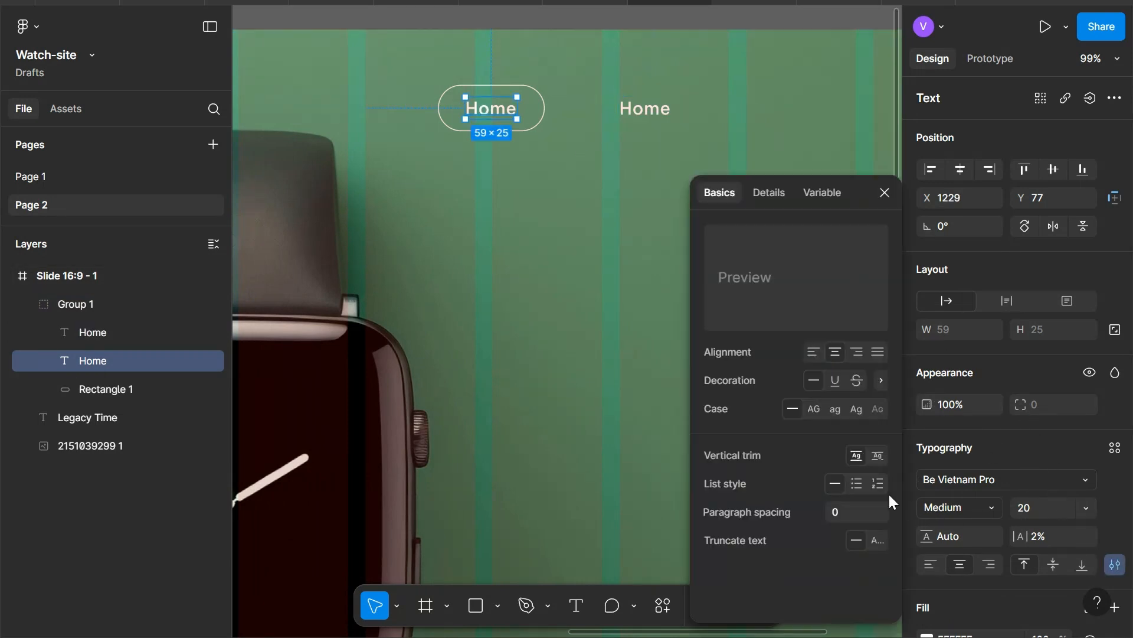
click(813, 409)
click(656, 115)
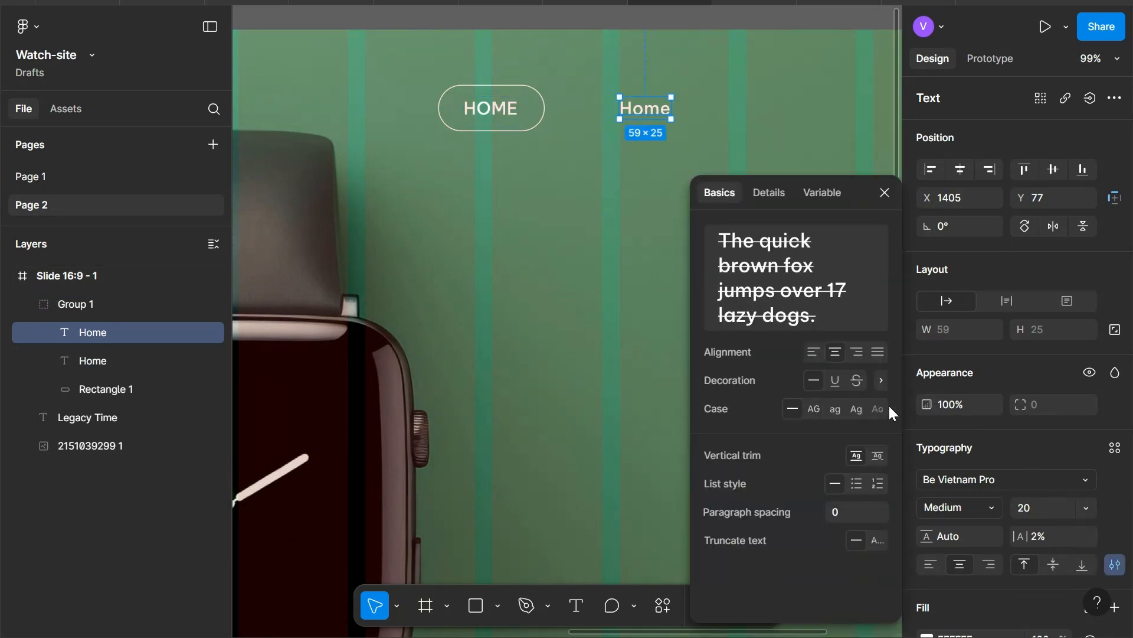
click(813, 409)
- Change the text of the duplicated label beside the Home button to "Collections"
double_click(653, 116)
text(Cole)
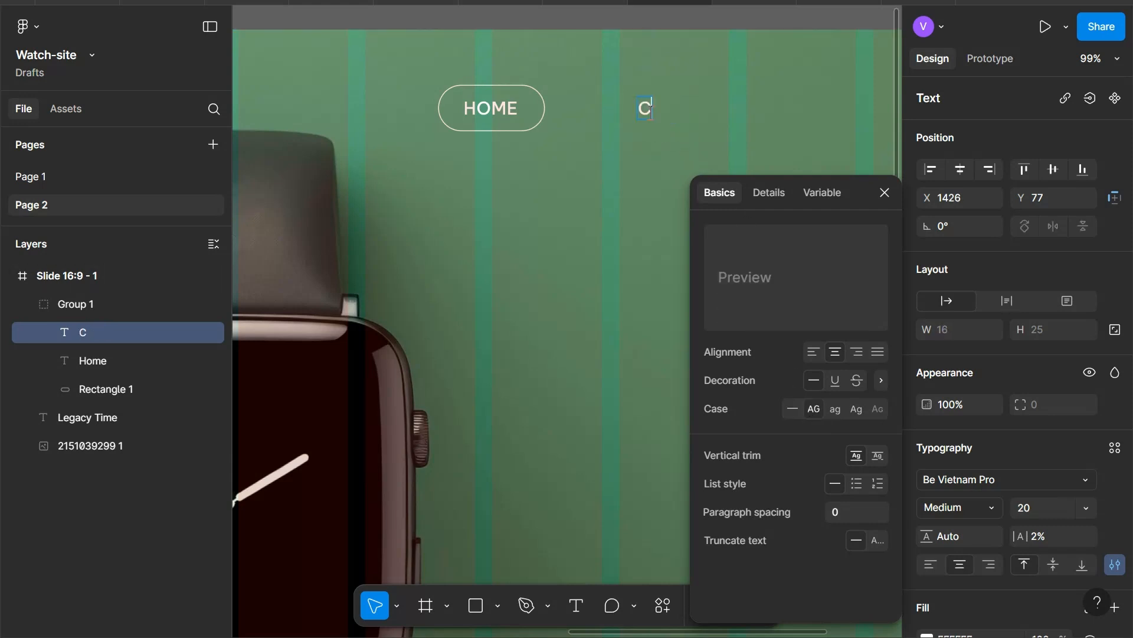
key(BackSpace)
key(BackSpace)
text(llections)
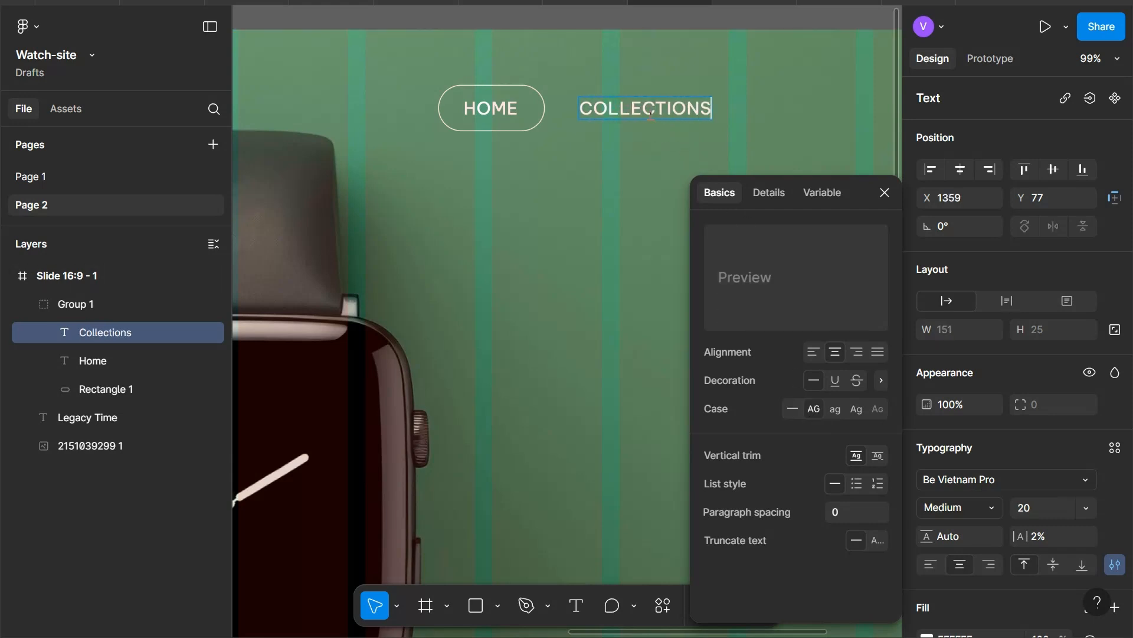
key(Escape)
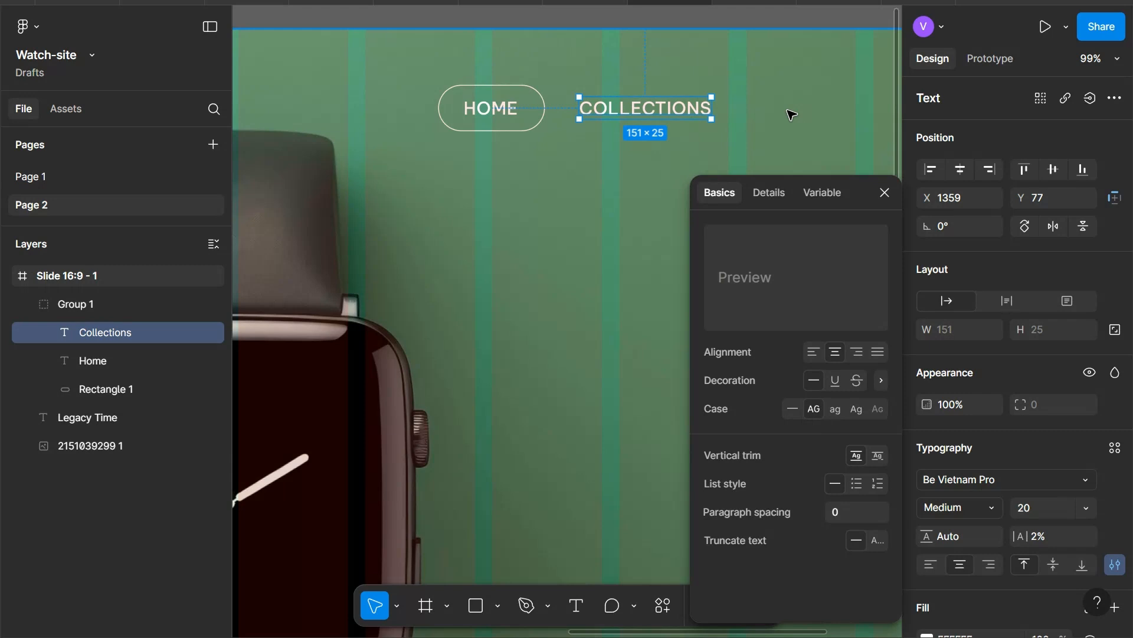
click(791, 114)
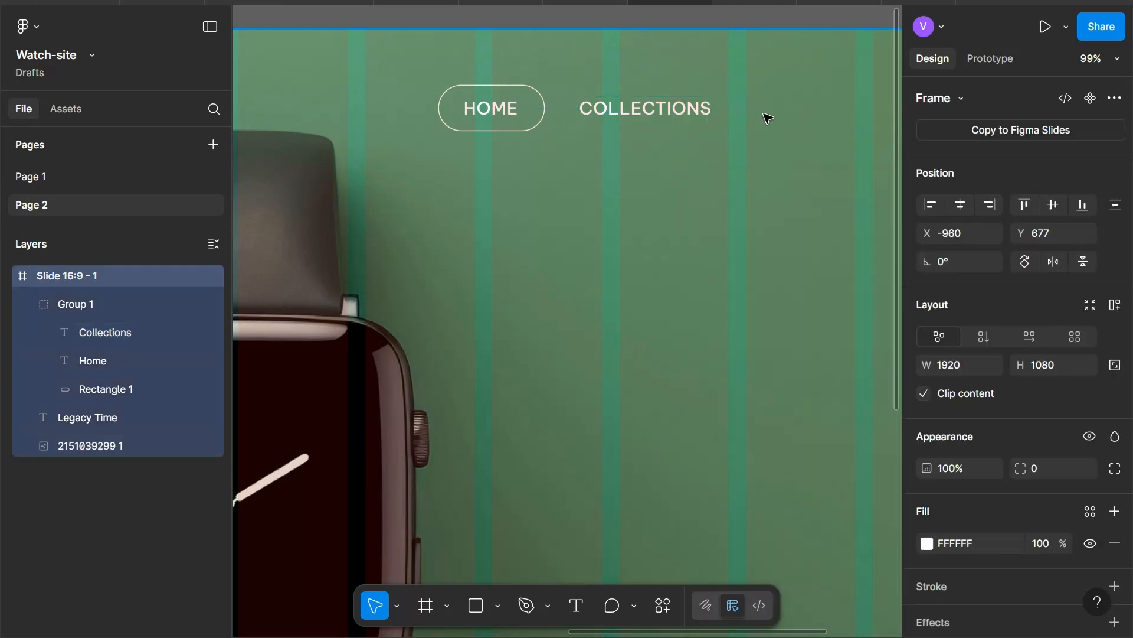
- Take the Collections label out of the Home button group so it sits directly in the slide frame
click(663, 112)
click(663, 112)
drag(100, 332, 21, 288)
click(565, 240)
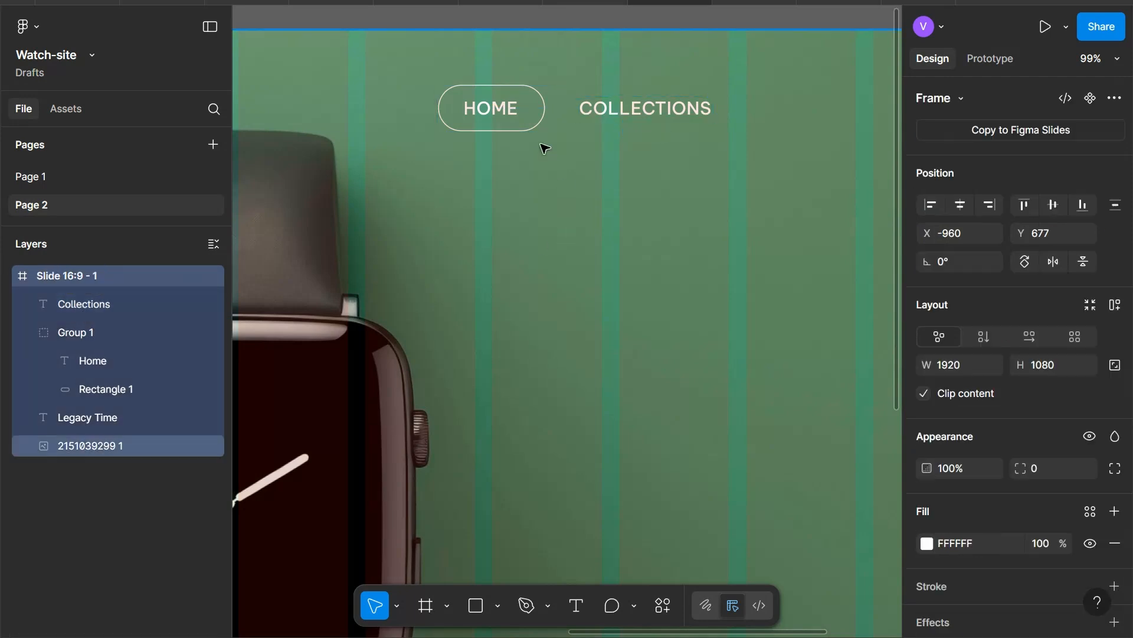
click(523, 116)
- Nudge the Collections label away from the Home button to X 1404
click(635, 109)
key(Right)
key(Right)
key(Right)
key(Right)
key(Right)
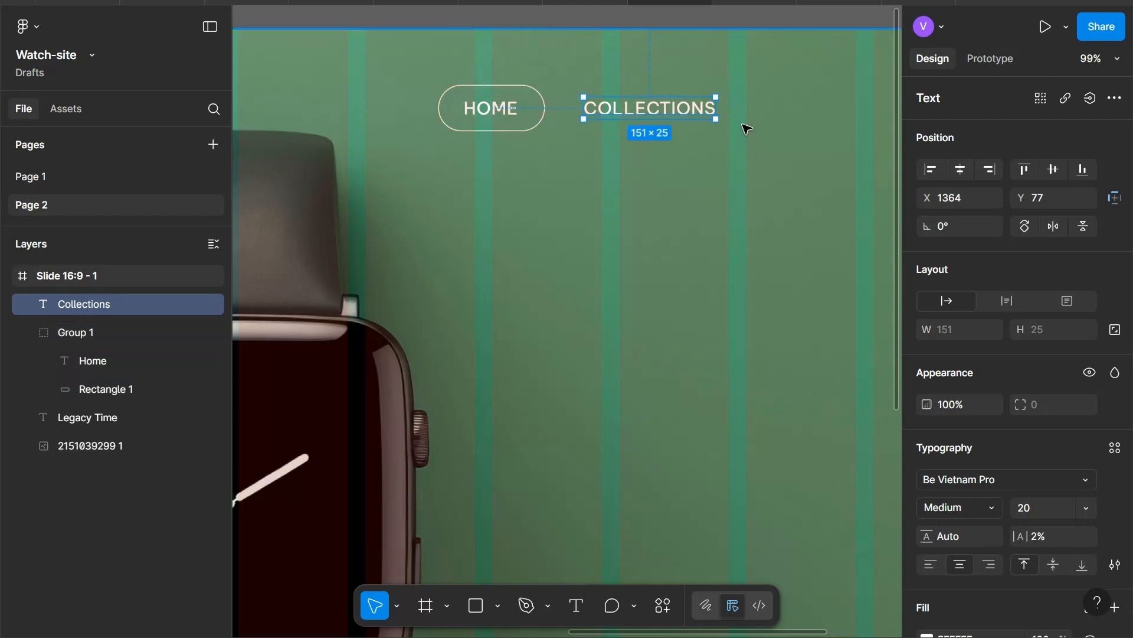
scroll(736, 122, right, 2)
key(shift+Right)
key(shift+Right)
key(shift+Right)
key(shift+Right)
key(shift+Right)
key(shift+Left)
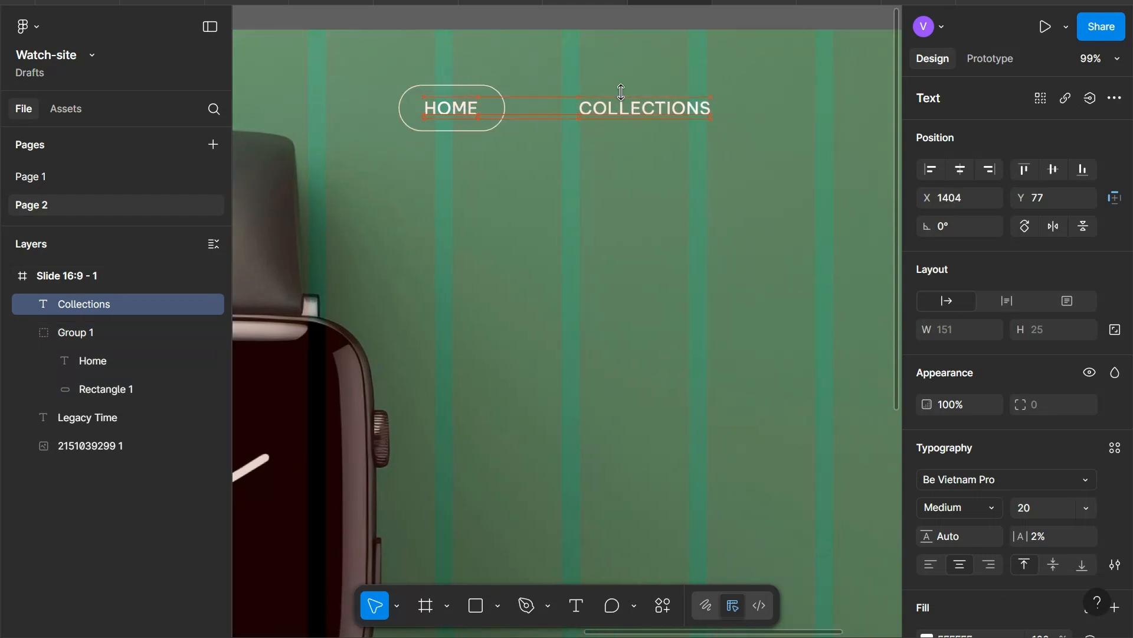
- Duplicate a nav label to the right of Collections and change its text to "our story"
scroll(623, 96, right, 3)
drag(478, 108, 664, 107)
double_click(667, 112)
text(our story)
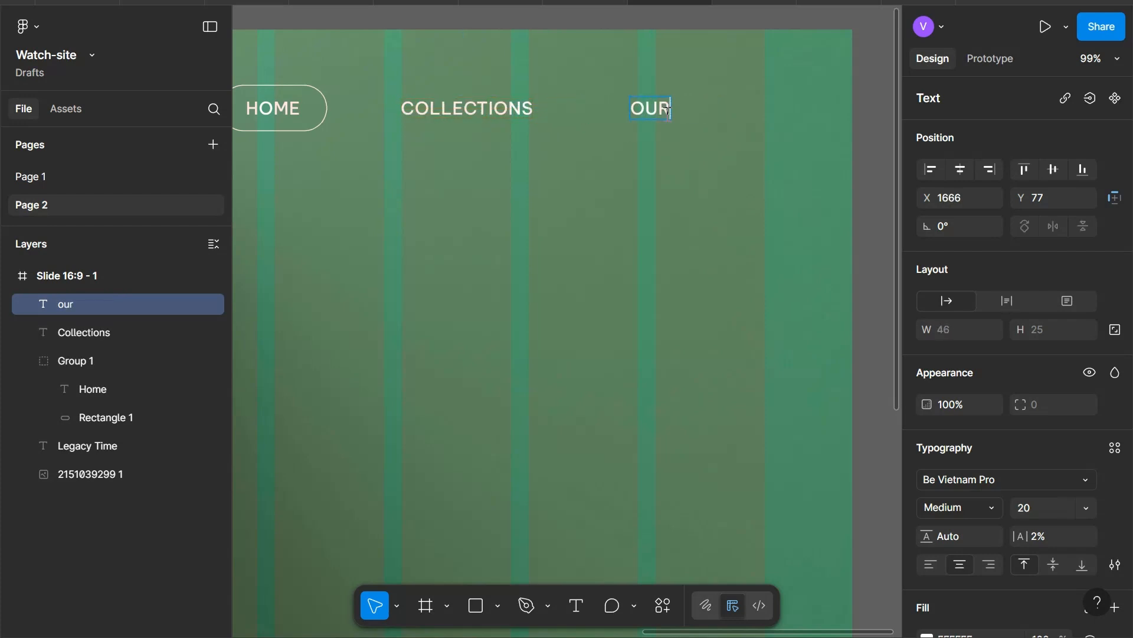
key(Escape)
- Duplicate the Our Story label, change the copy's text to "shop" and place it at the end of the nav row
drag(673, 134, 670, 180)
double_click(669, 177)
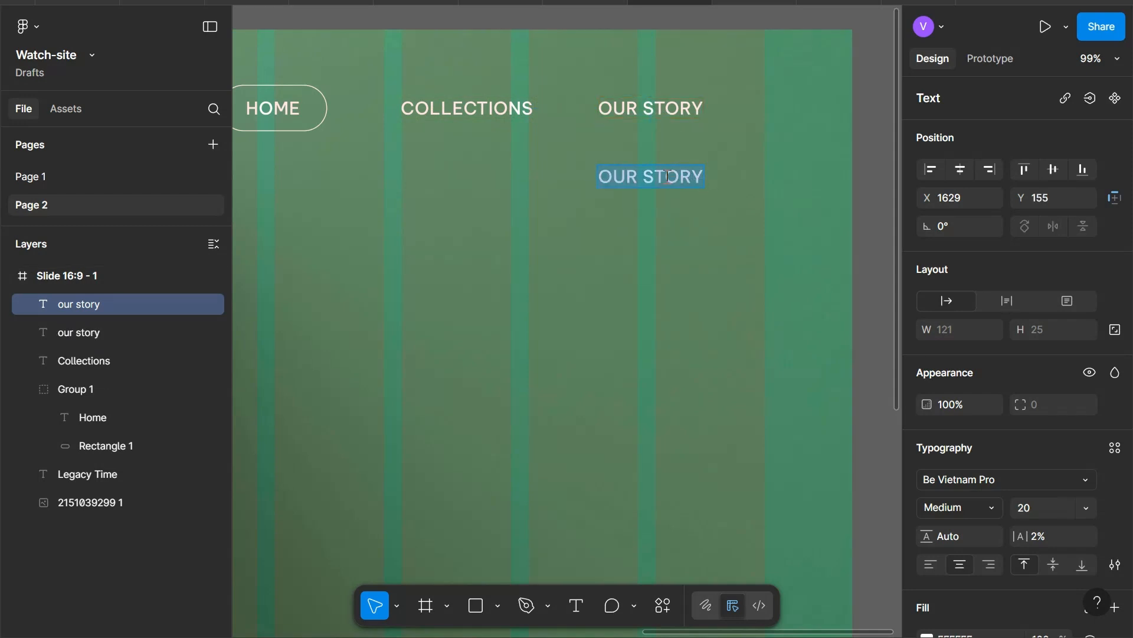
text(shop)
key(Escape)
drag(661, 180, 817, 95)
- Combine the Home button, Collections, Our Story and Shop into a horizontal auto layout with a gap of 74
click(271, 109)
shift+click(467, 109)
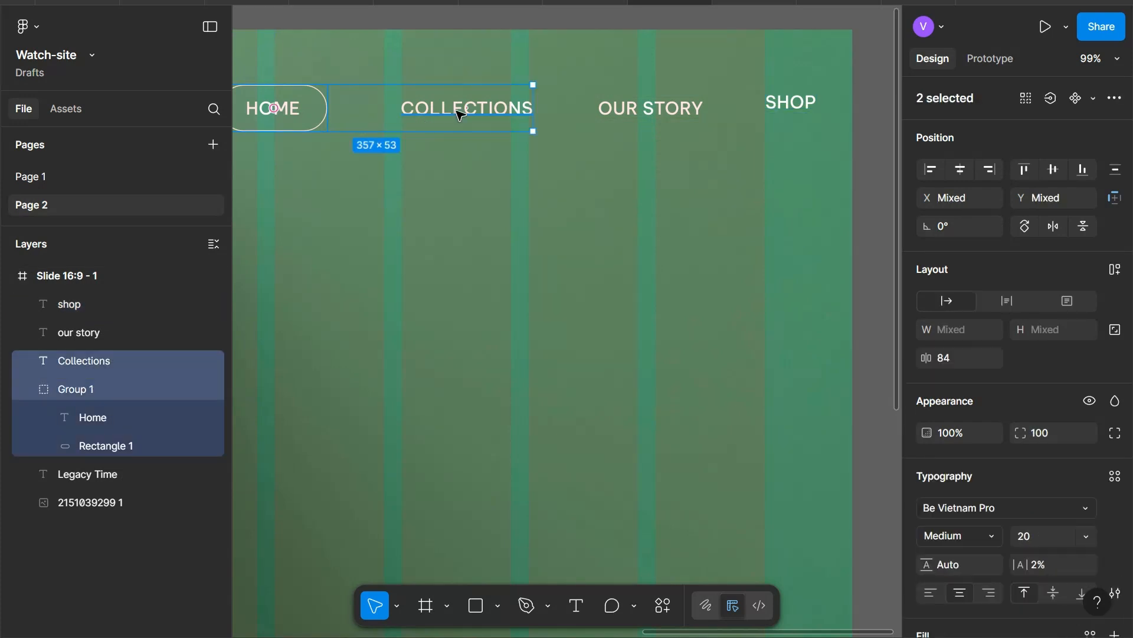
shift+click(624, 111)
shift+click(791, 103)
key(shift+a)
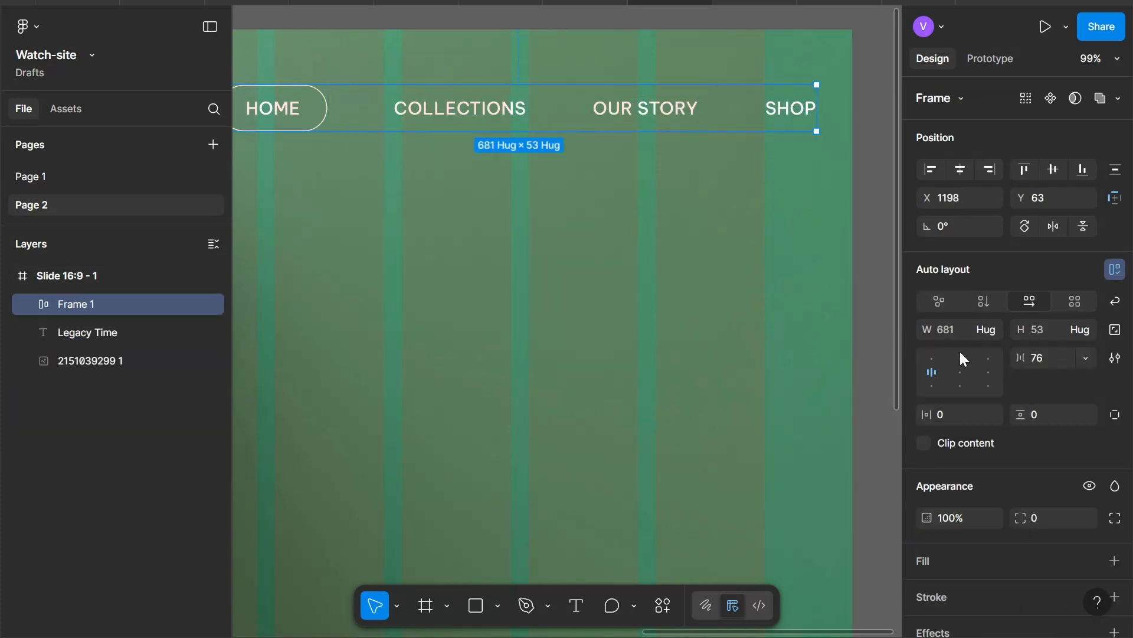
key(Down)
key(Down)
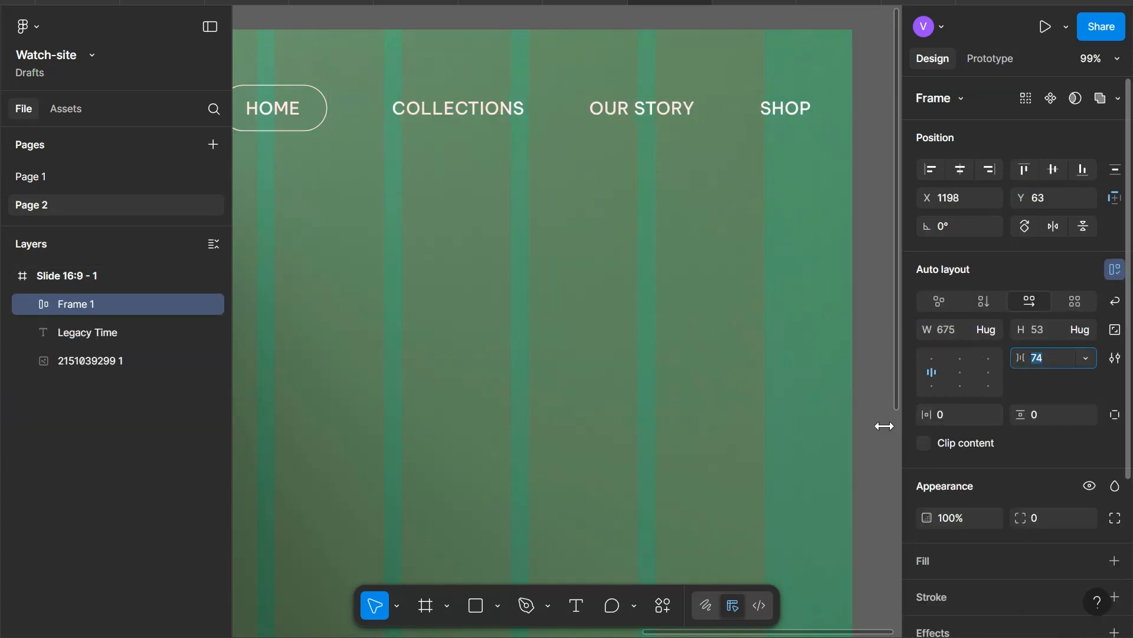
- Nudge the navigation bar up and left to X 1145, Y 58, ending at the last guide column's edge
click(734, 177)
click(727, 100)
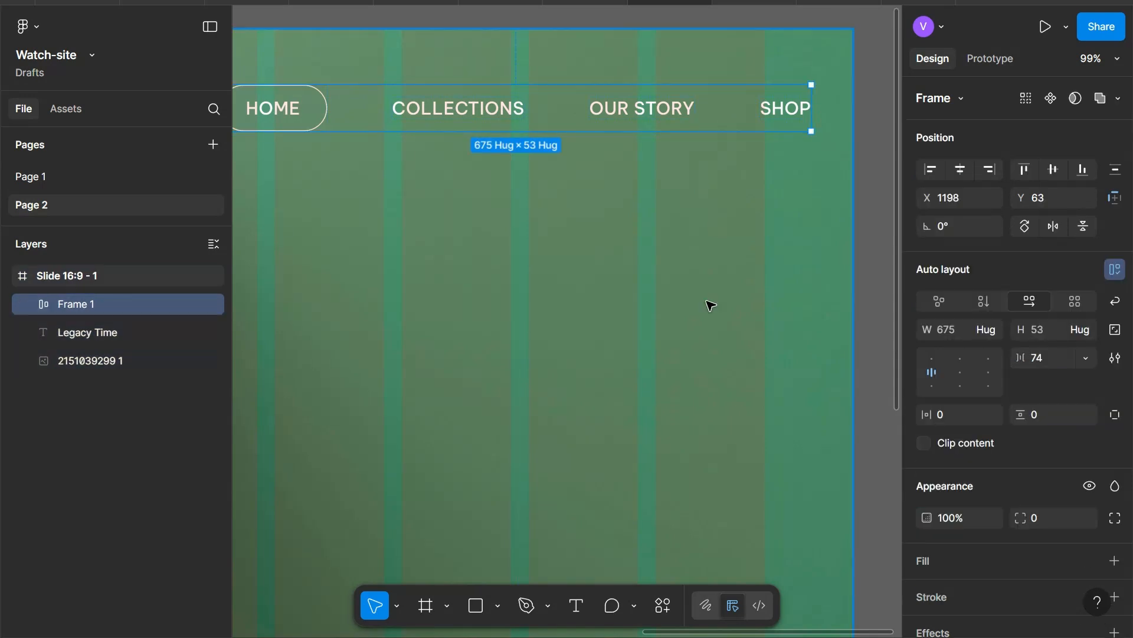
key(Up)
key(Up)
key(Up)
key(Up)
key(Up)
key(shift+Left)
key(shift+Left)
key(shift+Left)
key(shift+Left)
key(shift+Left)
key(Left)
key(Left)
key(Left)
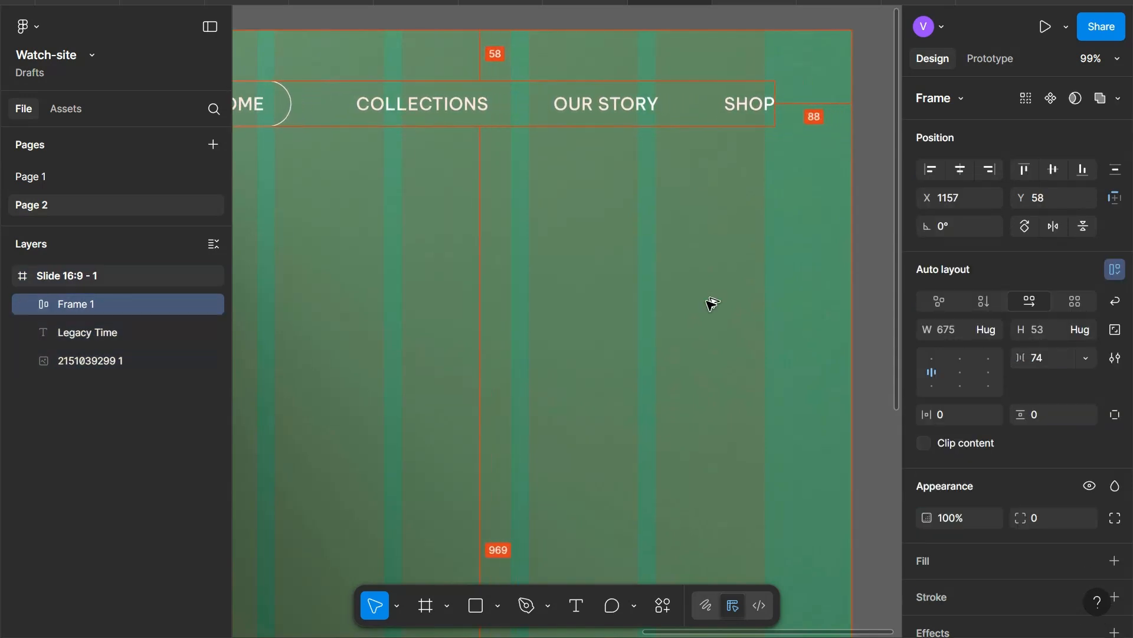
- Preview the slide frame as a prototype scaled to fill the screen, and return to the design file
scroll(602, 279, down, 3)
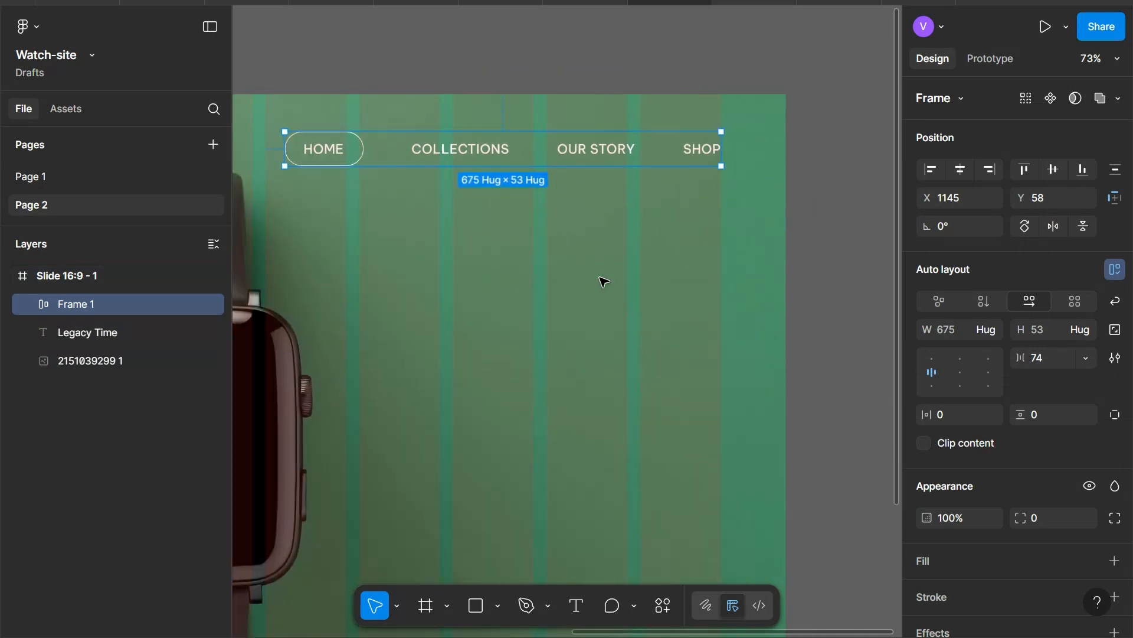
scroll(650, 291, left, 5)
key(shift+1)
click(336, 174)
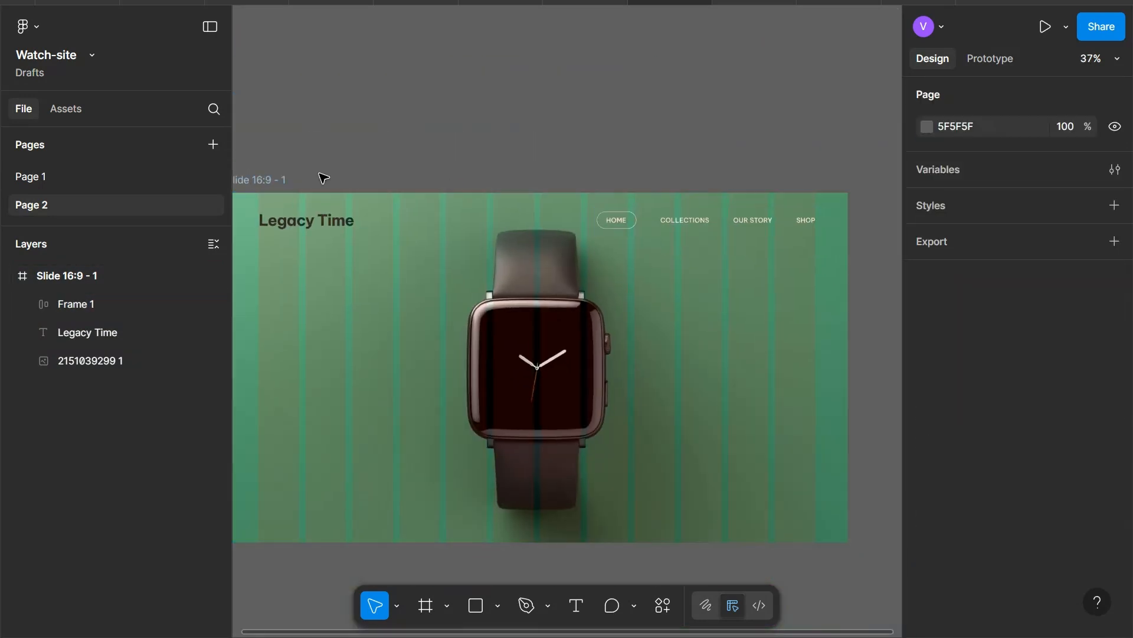
click(284, 186)
click(1044, 27)
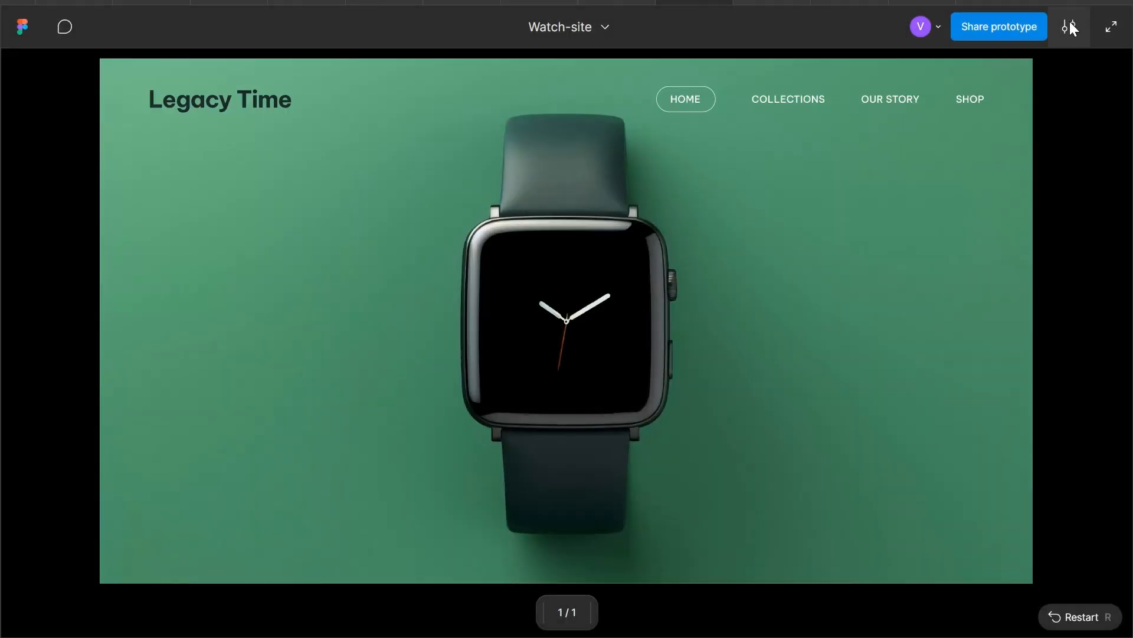
click(1069, 26)
click(1032, 170)
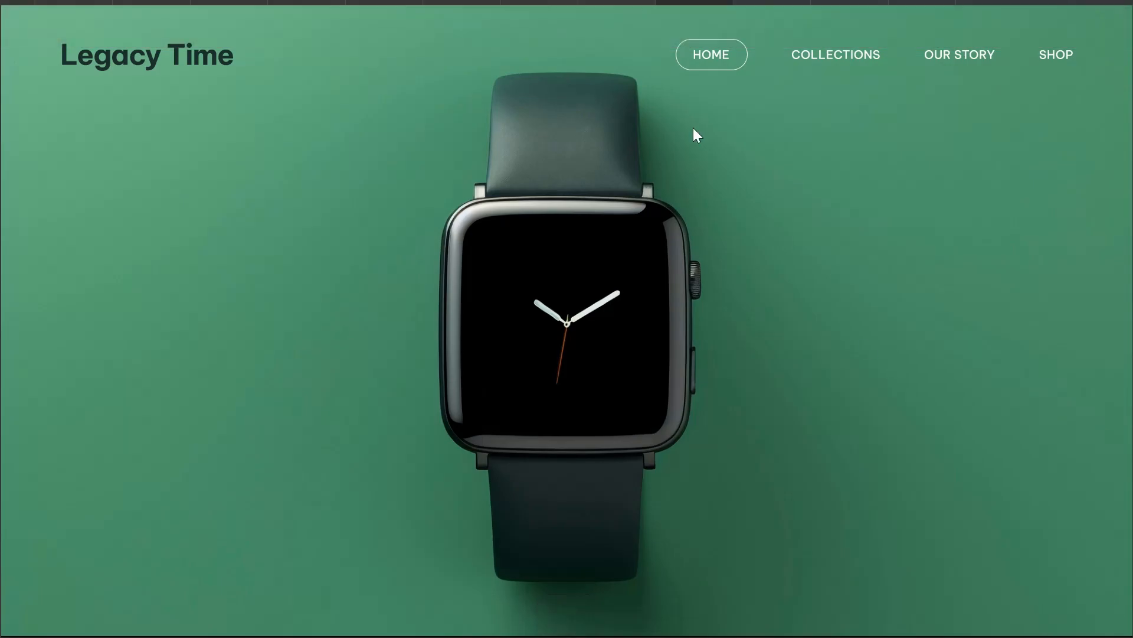
click(617, 2)
- Duplicate the Legacy Time logo text to Y 509 beside the watch and change the copy's text to "DESINGED TO"
scroll(635, 336, up, 3)
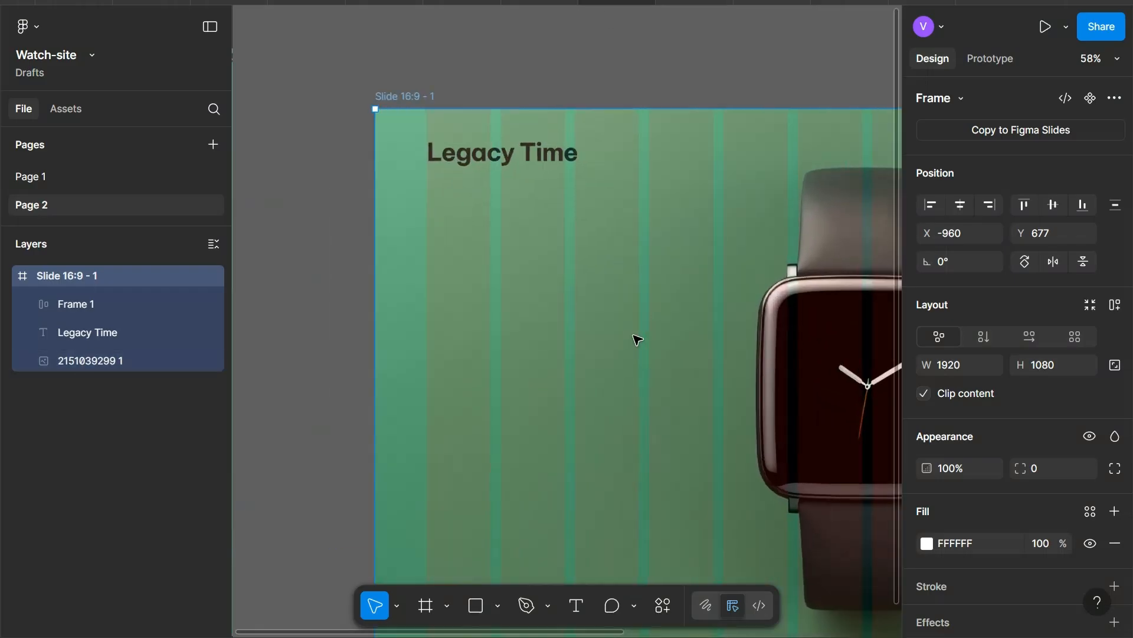
click(504, 156)
drag(505, 156, 536, 387)
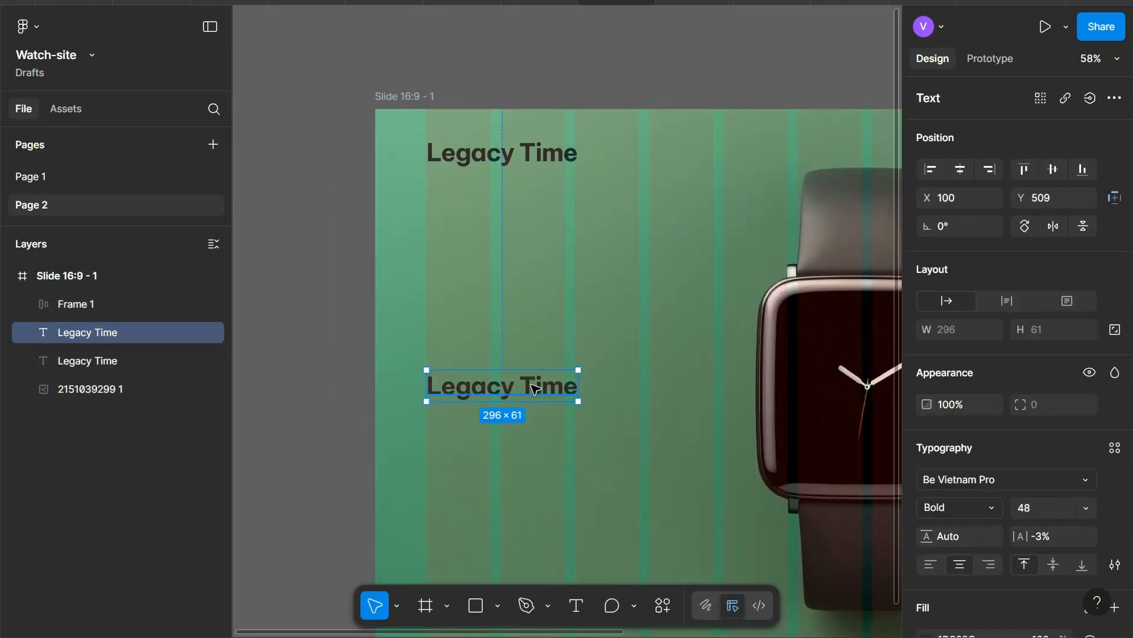
double_click(536, 387)
text(DESINGED TO)
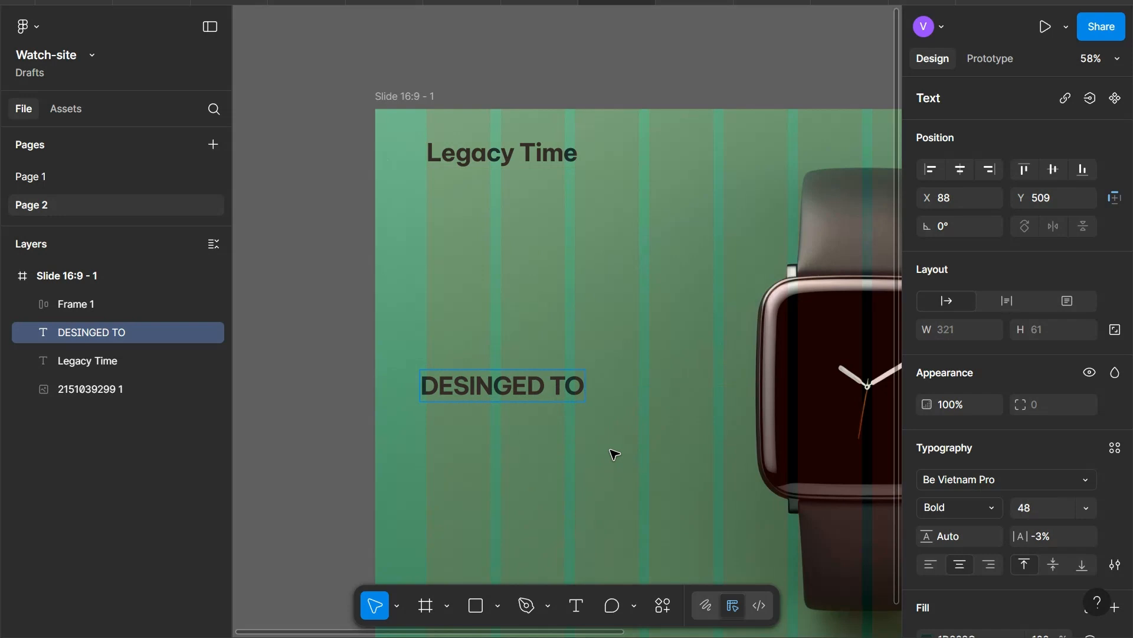
key(Escape)
- Set the DESINGED TO headline to ExtraBold, size 88, with a line height of 128
click(956, 506)
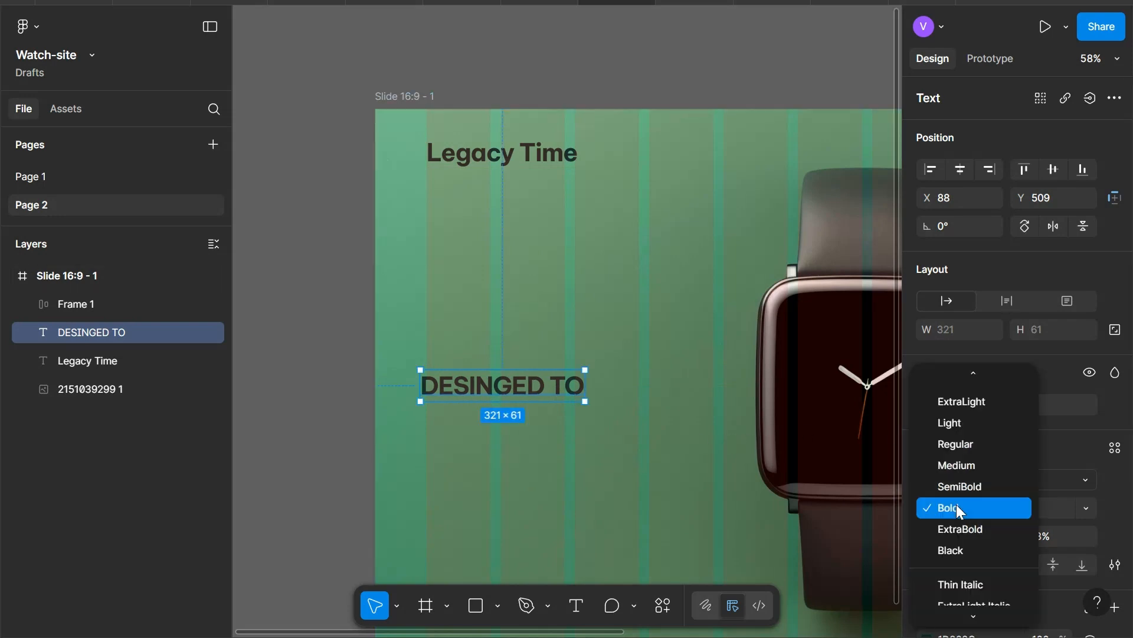
click(968, 530)
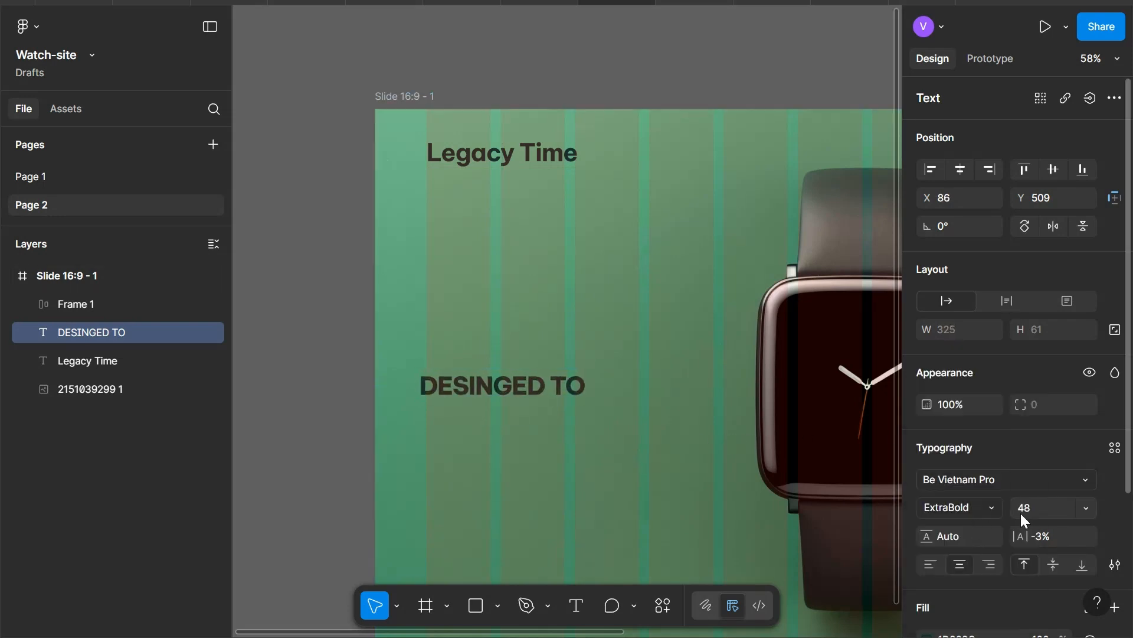
click(1039, 507)
text(88)
key(Return)
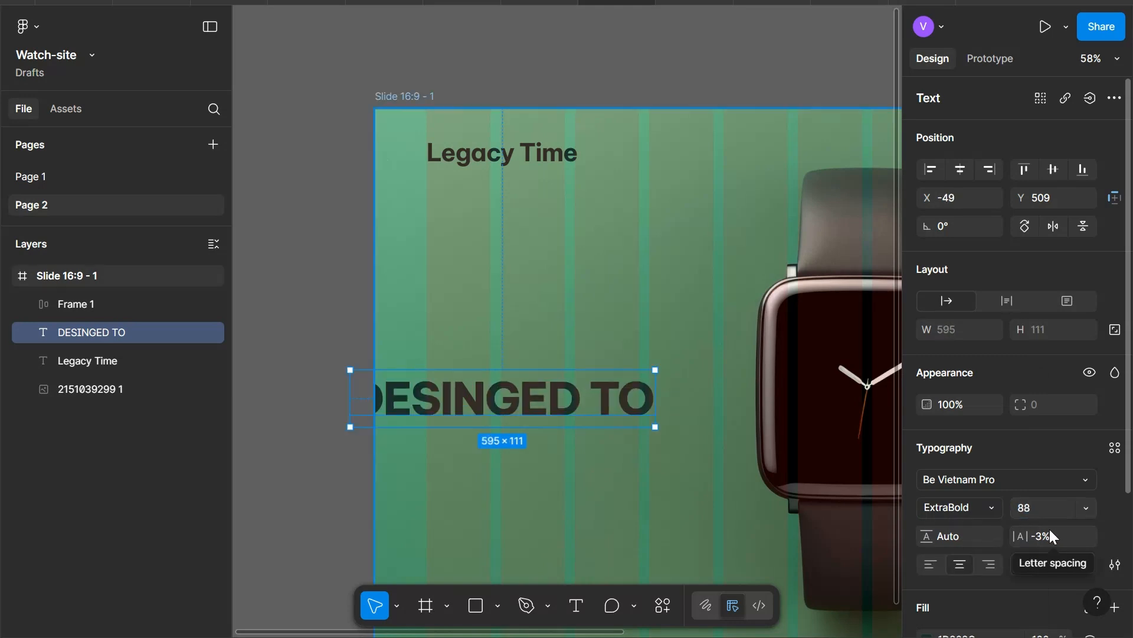
click(973, 539)
text(128)
key(Return)
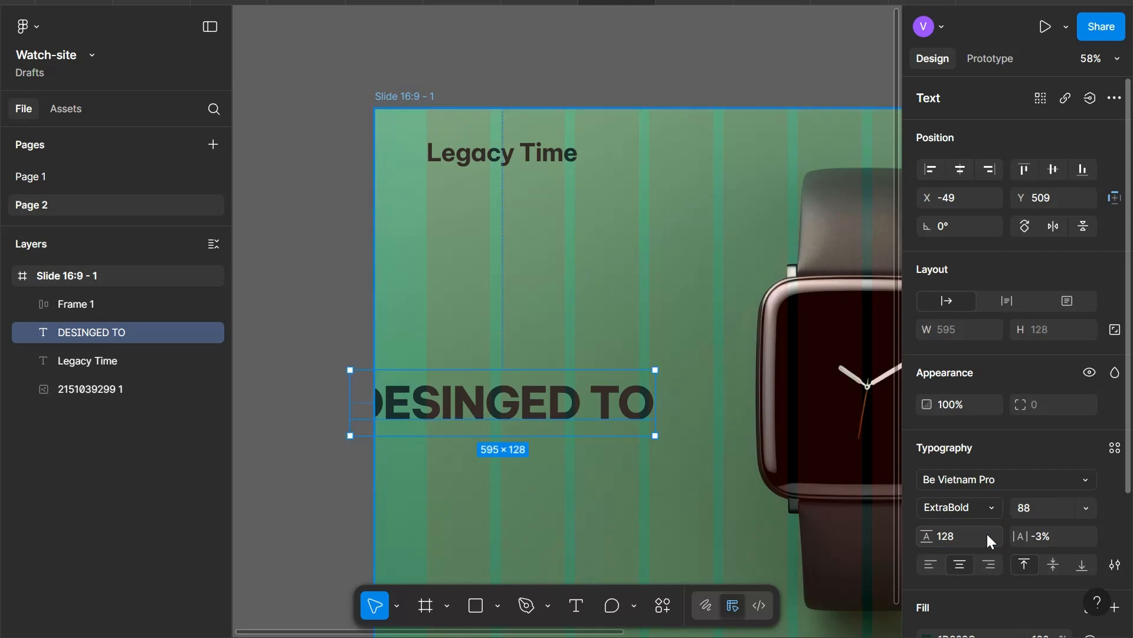
- Set the headline's letter spacing to 0% and move it to X 100, Y 476, aligned with the logo
click(1050, 534)
text(1)
key(Return)
click(1050, 533)
key(Down)
drag(522, 401, 606, 384)
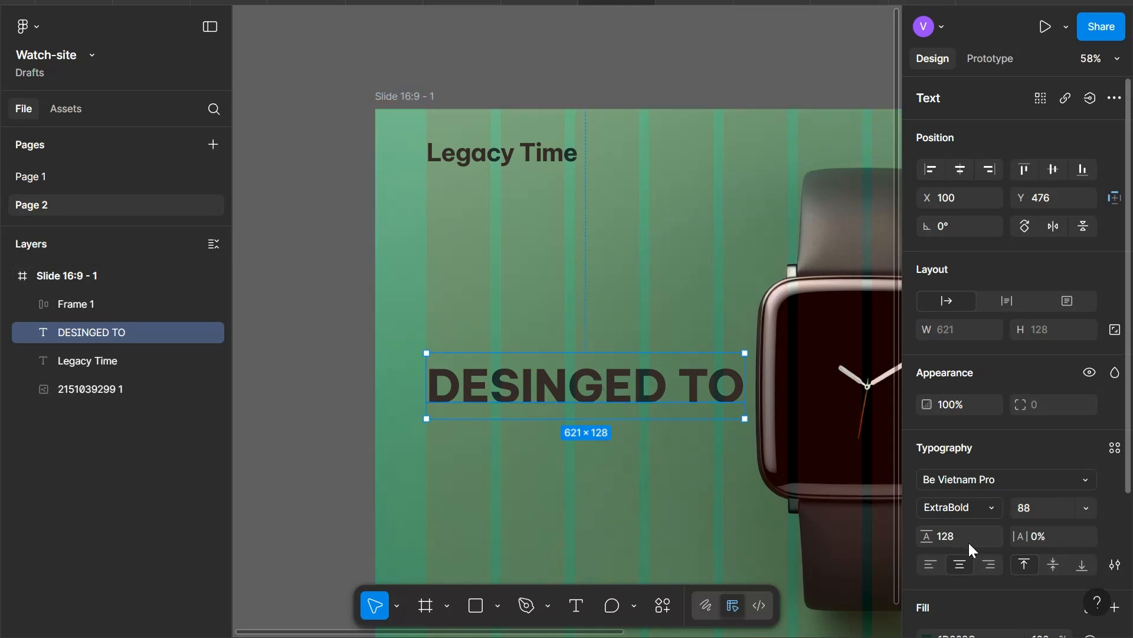
- Set the DESINGED TO headline's fill colour to FCFCFC
scroll(968, 541, down, 3)
click(986, 492)
text(fcfcfc)
key(Return)
scroll(554, 423, down, 3)
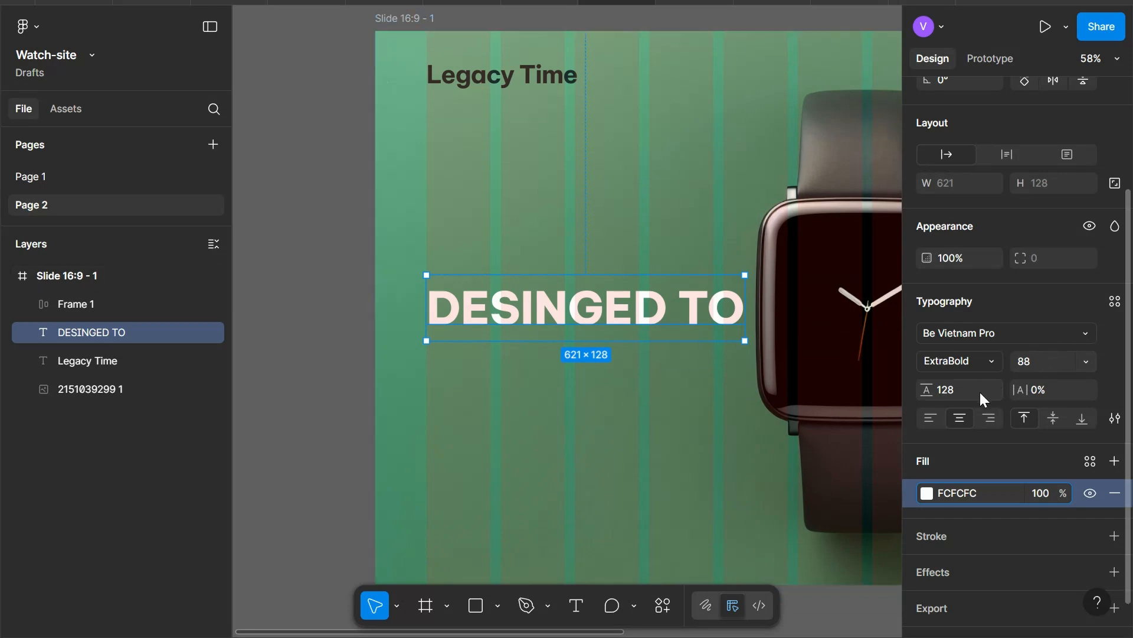
- Try a letter spacing of -1% on the headline and restore it to 0%
click(1049, 390)
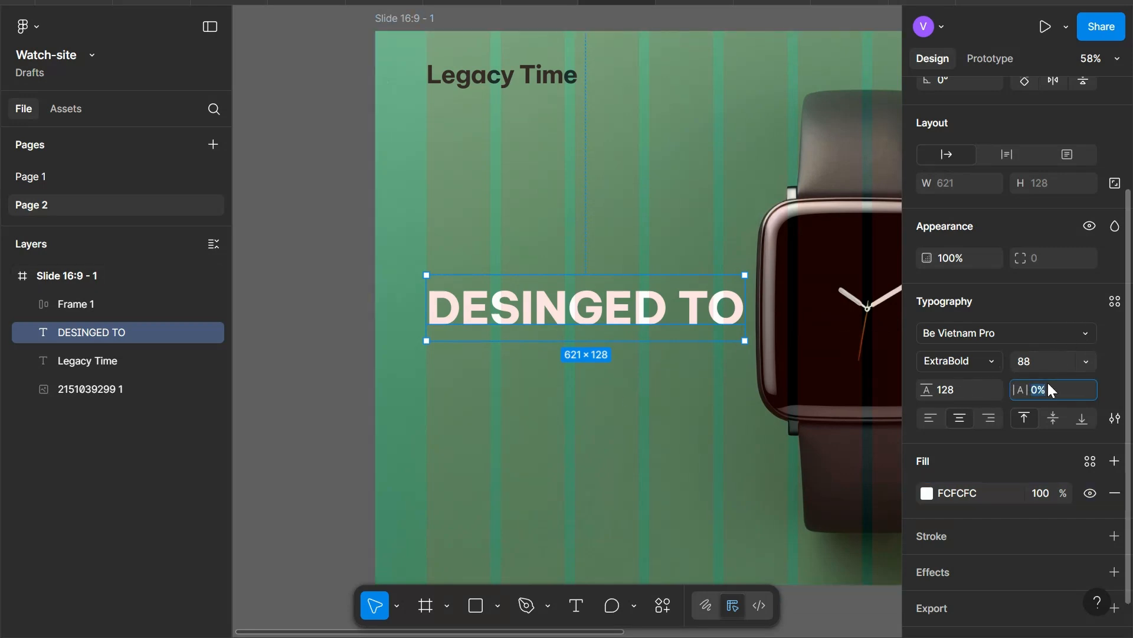
key(Down)
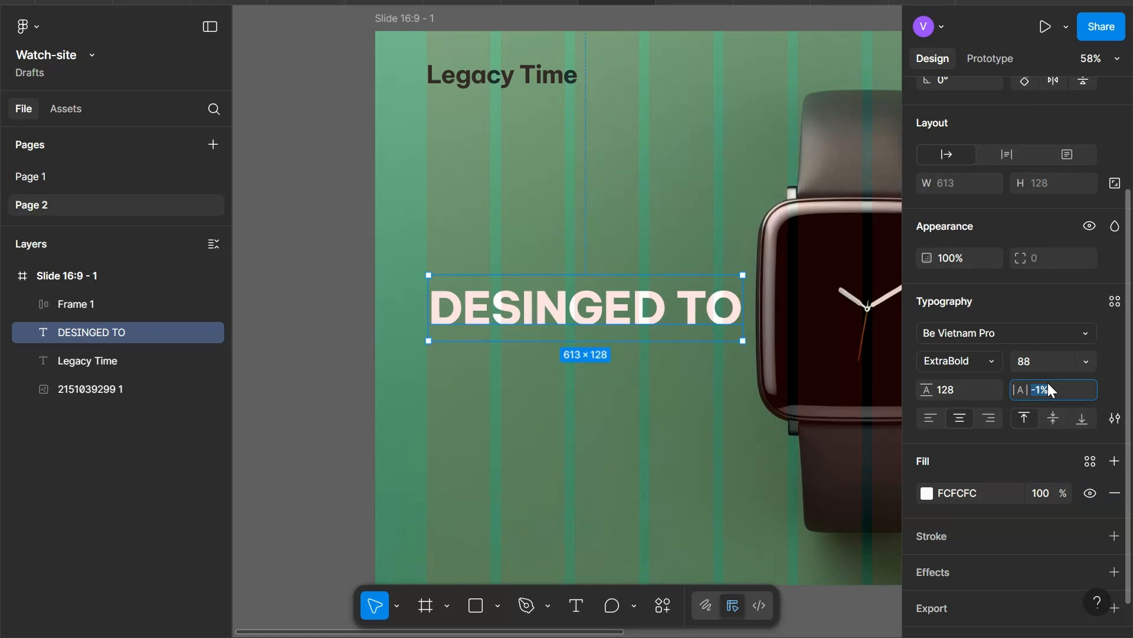
key(Up)
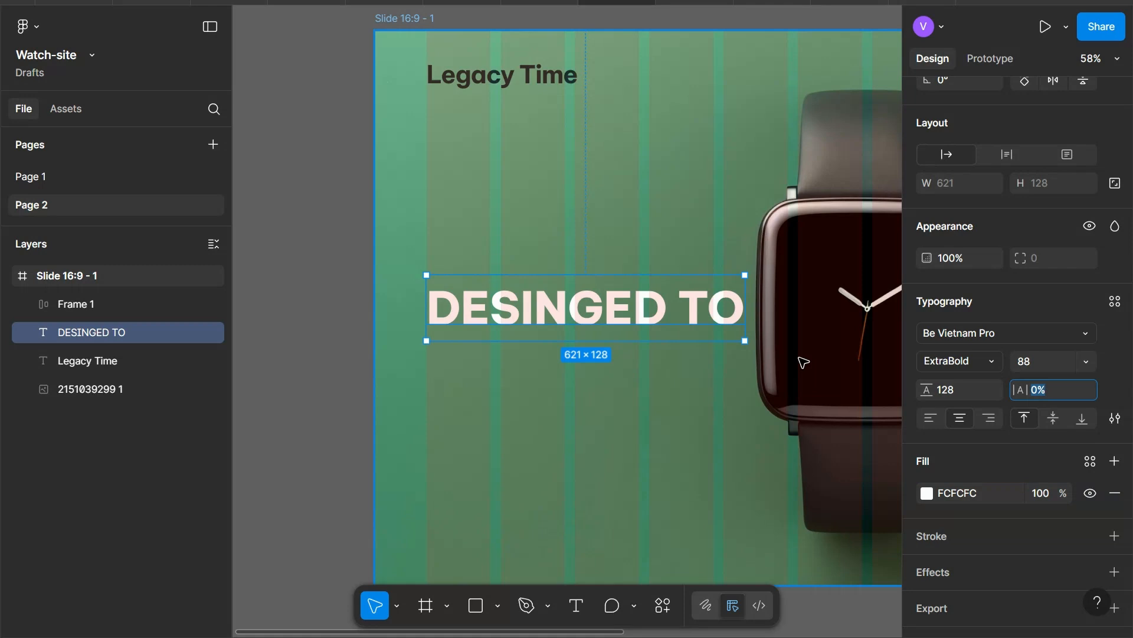
- Duplicate the DESINGED TO headline directly below itself and change the copy's text to "INSPIRE"
drag(599, 325, 559, 370)
double_click(563, 373)
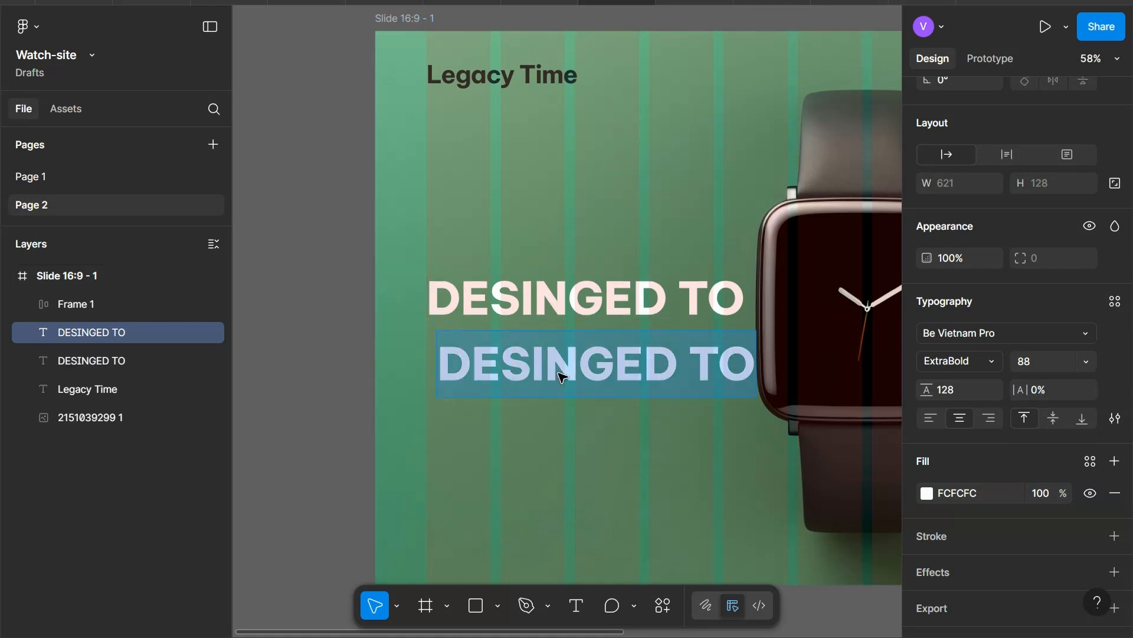
text(INSPIRE)
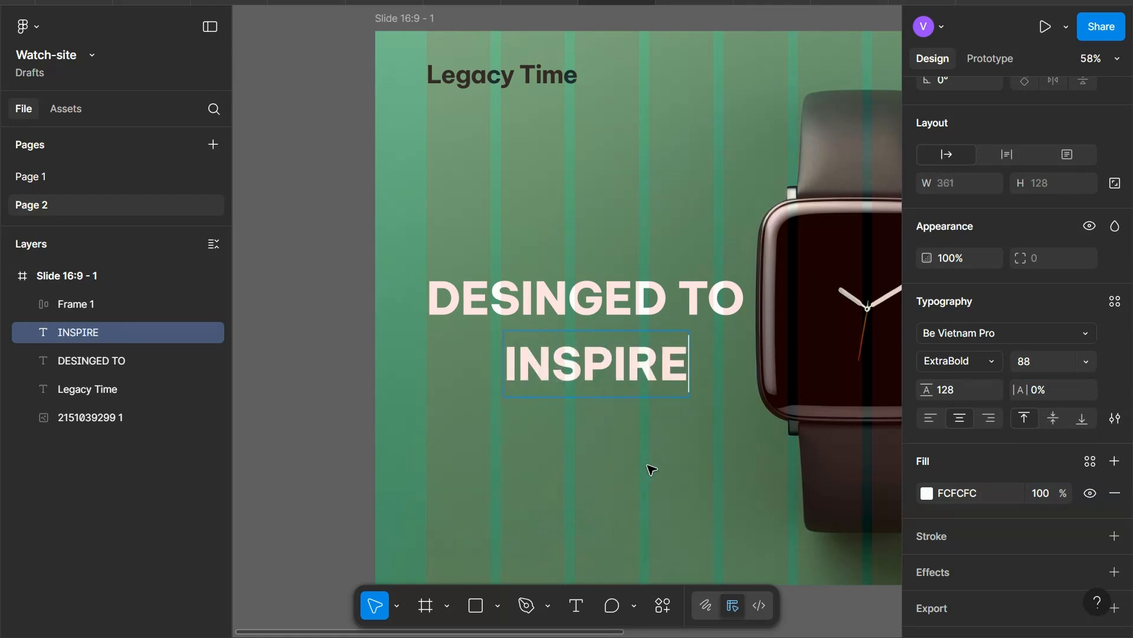
- Set the INSPIRE text's font size to 126
key(Escape)
click(1042, 360)
text(126)
key(Return)
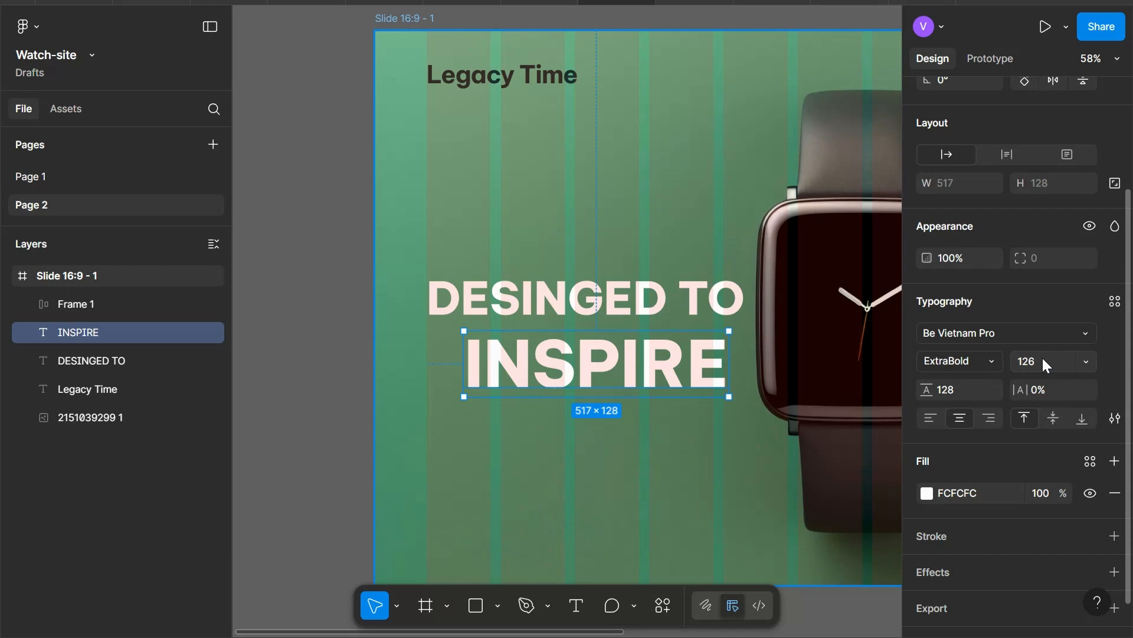
- Increase the INSPIRE text's letter spacing to 14%
click(1055, 390)
key(Up)
key(Up)
key(Up)
key(Up)
key(Up)
key(Up)
key(Up)
key(Up)
key(Up)
key(Up)
key(Up)
key(Up)
key(Up)
key(Up)
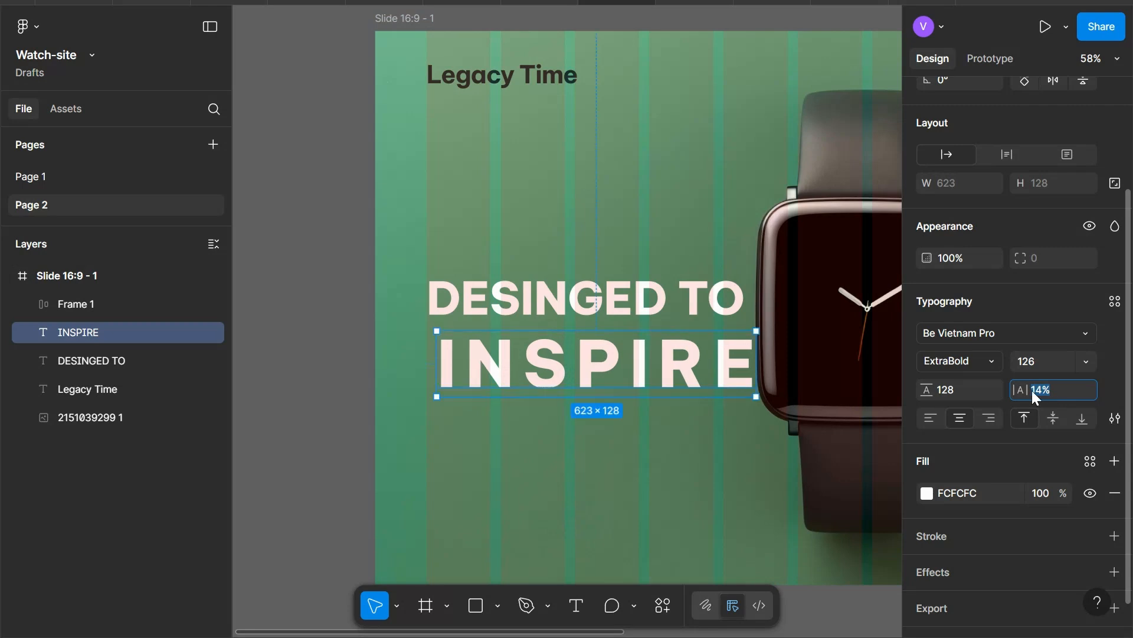
- Turn INSPIRE into outlined lettering by adding an FFFFFF outside stroke of 1 and hiding its fill
scroll(984, 500, down, 1)
click(993, 500)
scroll(993, 499, down, 2)
click(982, 473)
key(ctrl+a)
text(f)
key(Return)
click(1090, 392)
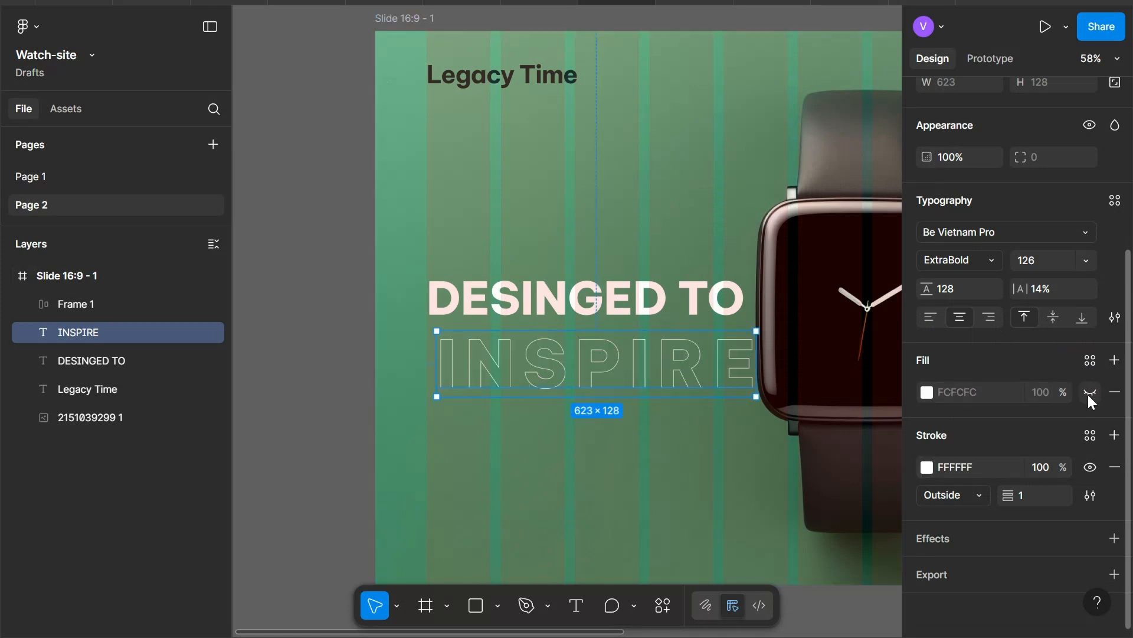
click(606, 477)
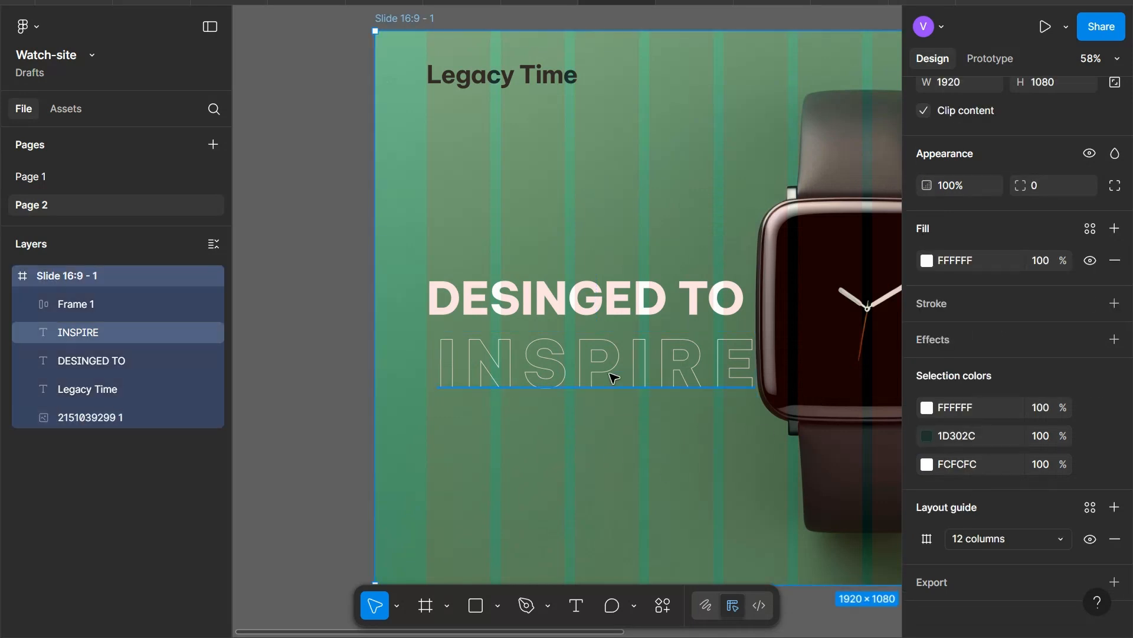
- Move INSPIRE left into alignment with DESINGED TO and shift it slightly up, closer to that headline
click(611, 374)
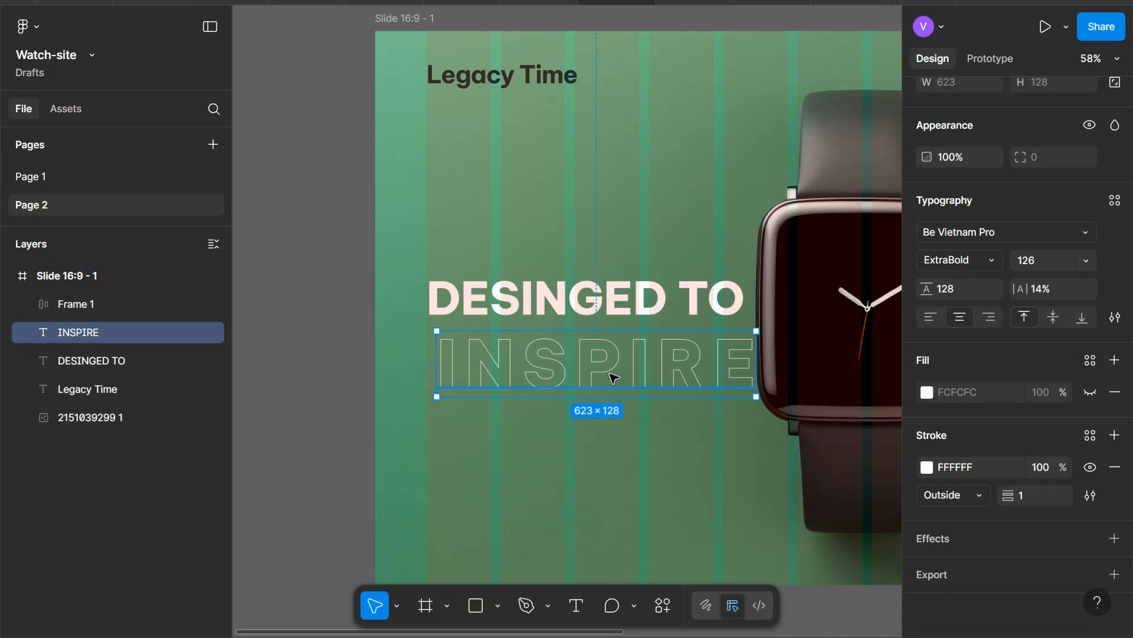
key(shift+Left)
key(shift+Left)
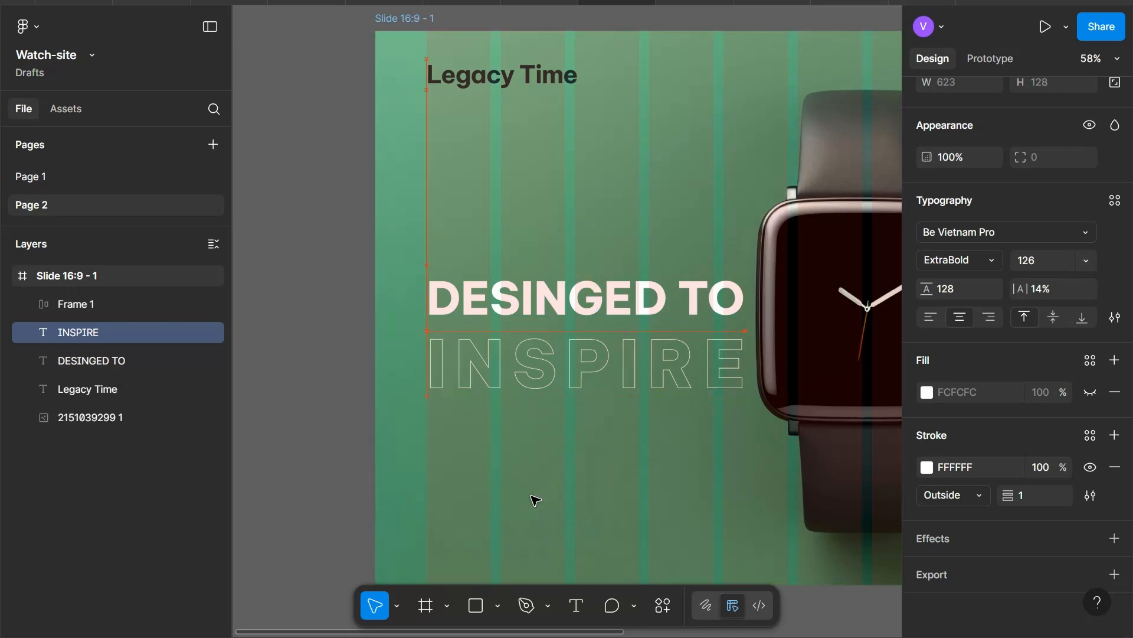
key(Tab)
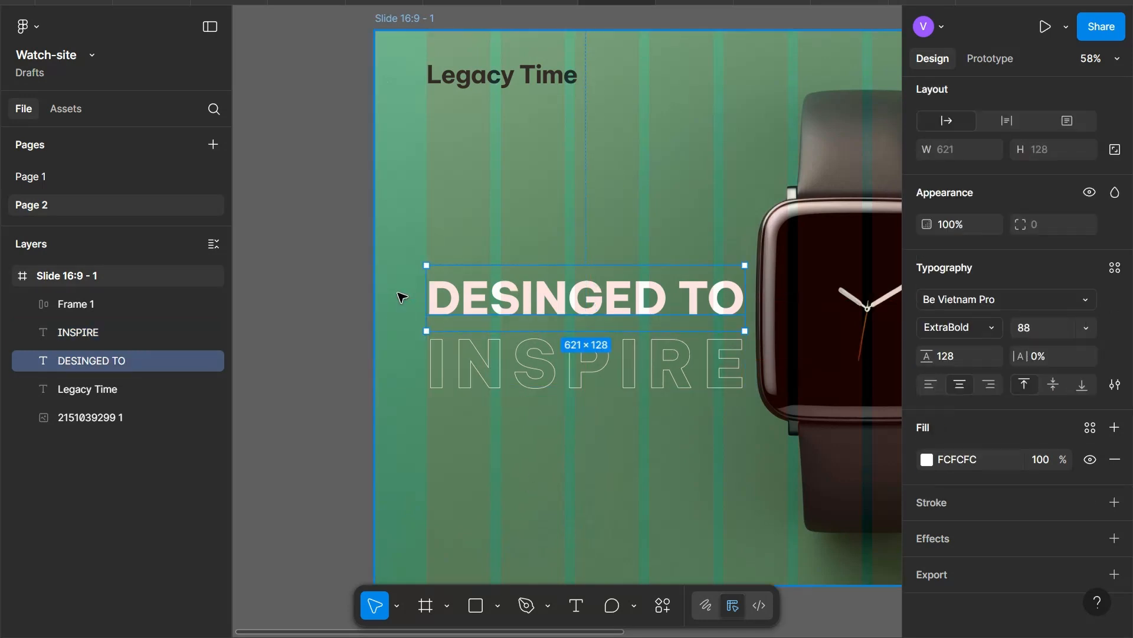
click(573, 448)
click(572, 387)
key(alt)
key(shift+Up)
key(shift+Up)
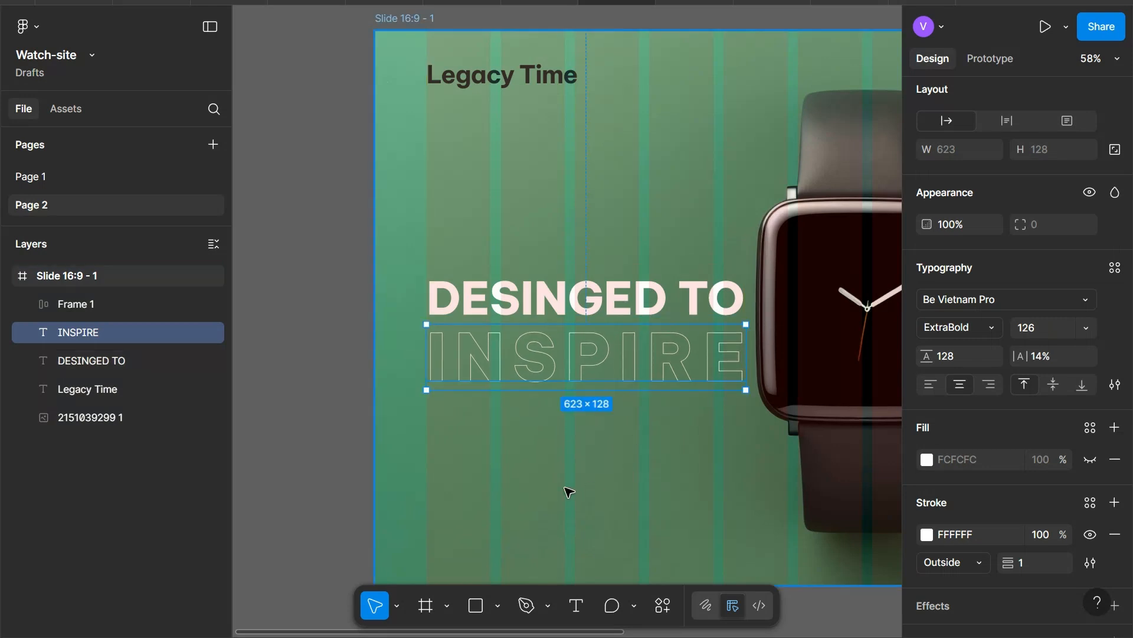
- Draw a rectangle about 155 × 18 below INSPIRE and set its fill colour to FFFFFF
scroll(561, 487, up, 5)
key(r)
mouse_move(354, 365)
mouse_down()
mouse_move(356, 418)
mouse_move(485, 381)
mouse_up()
click(994, 451)
text(f)
key(Return)
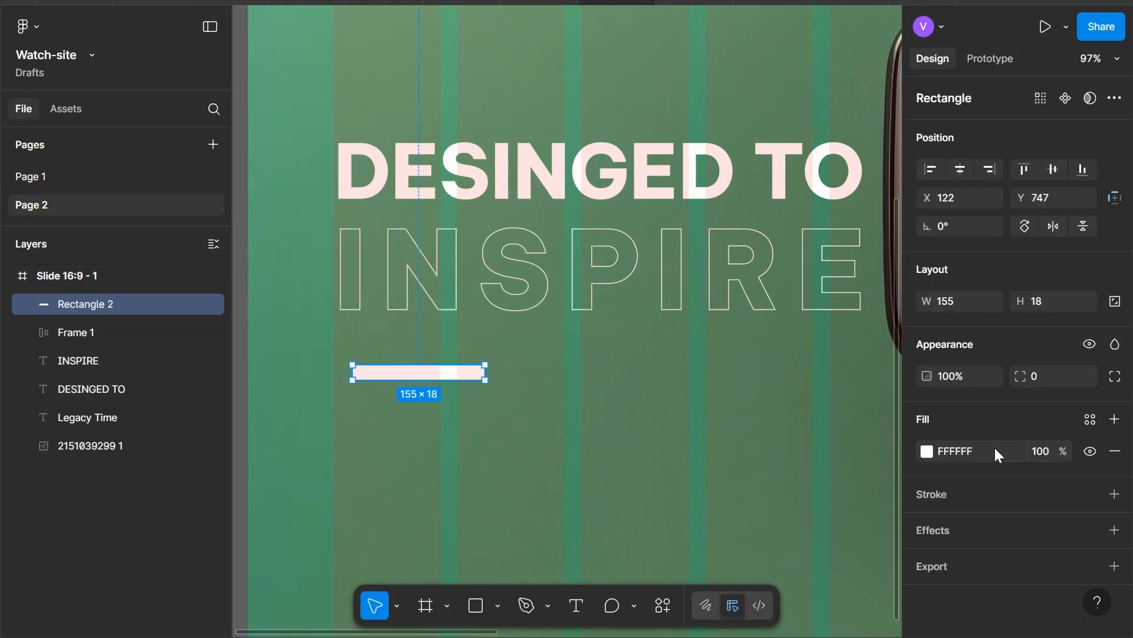
- Resize the white rectangle to 126 wide and 2 high so it forms a thin line
click(959, 303)
text(126)
key(Tab)
text(2)
key(Return)
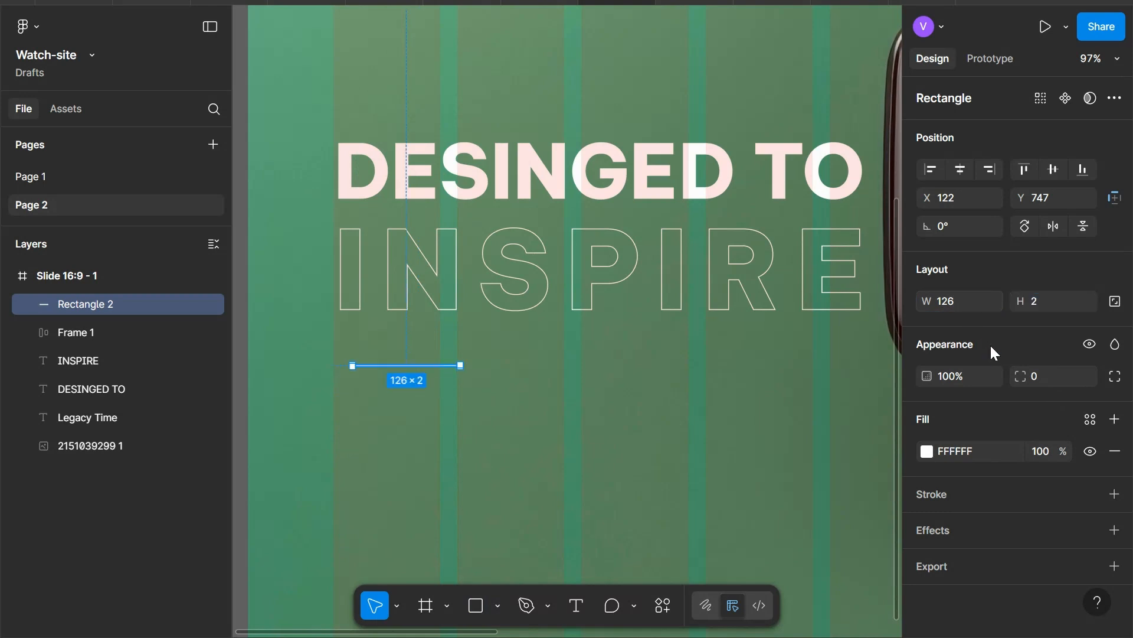
- Move the thin white line to X 100, aligned with the headline, and raise it to about 20 px below INSPIRE
key(Escape)
click(449, 365)
key(Left)
key(Left)
key(shift+Left)
key(shift+Left)
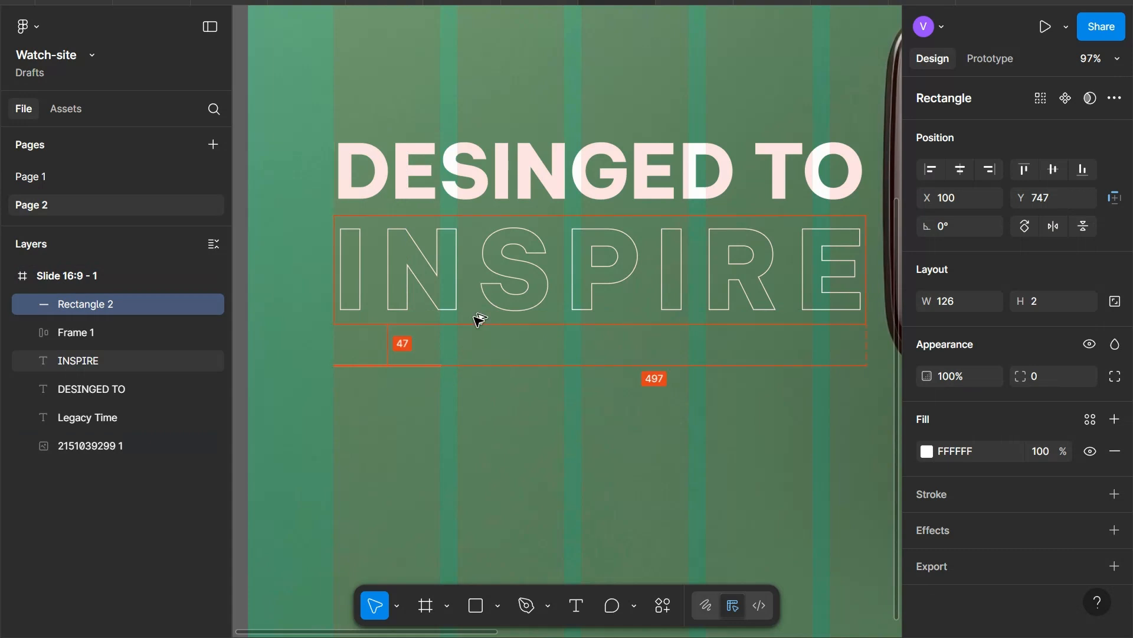
key(Up)
key(Up)
key(Up)
key(Up)
key(Up)
key(Up)
key(Up)
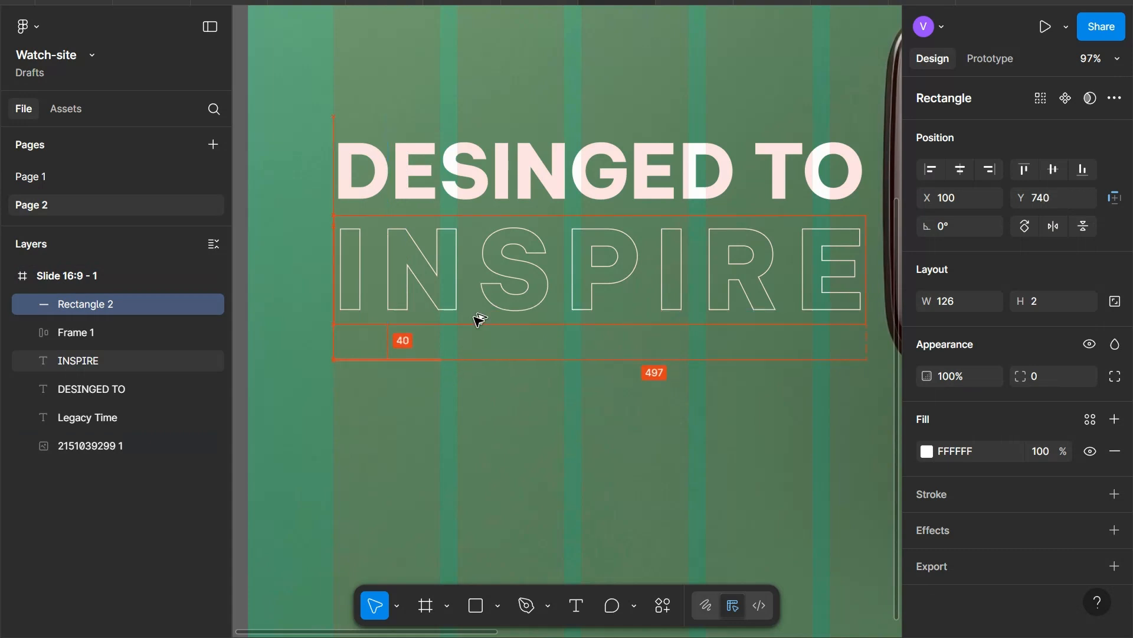
key(shift+Up)
key(shift+Up)
key(Escape)
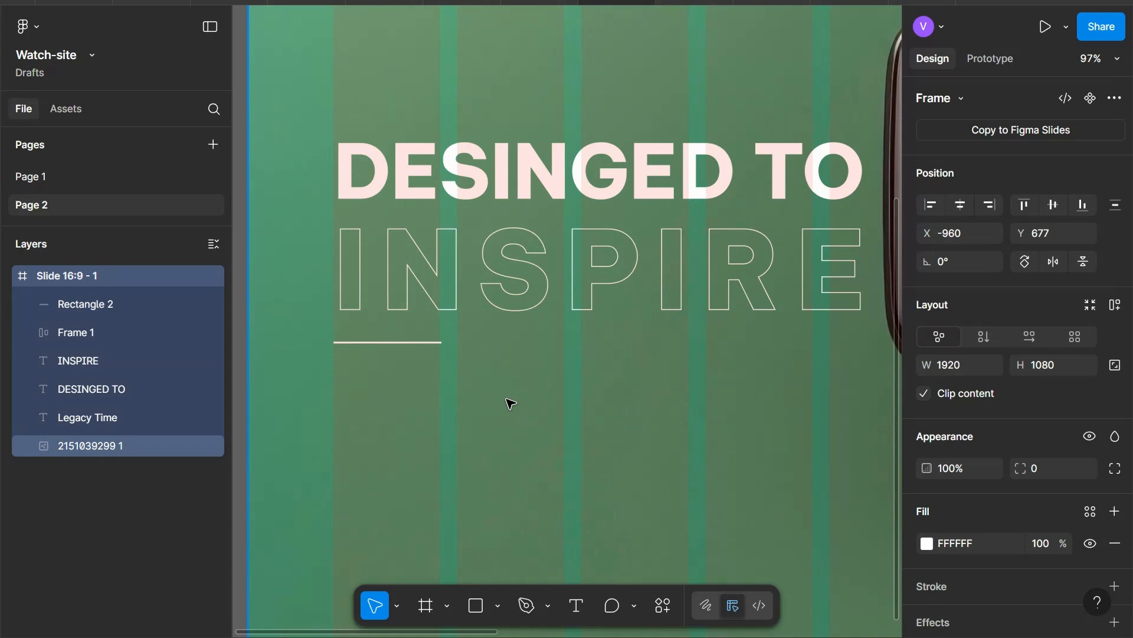
- Duplicate the outlined INSPIRE text straight down below the white line, at X 100, Y 778
click(481, 291)
drag(481, 291, 481, 463)
scroll(480, 463, down, 3)
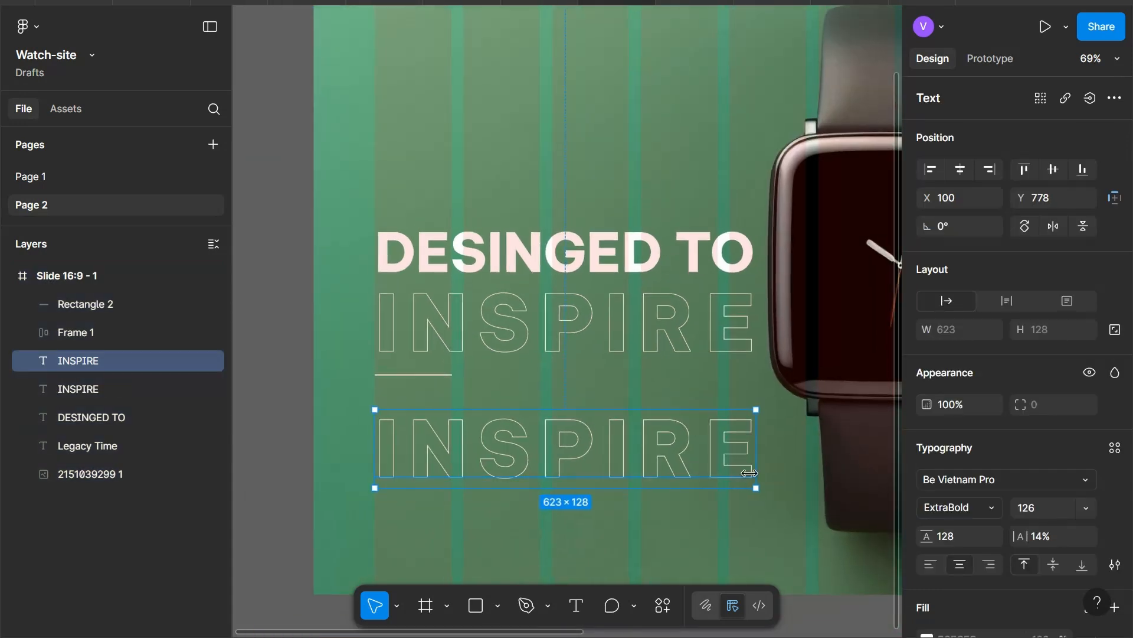
- Set the INSPIRE copy's font weight to Regular, font size to 22 and line height to 30
click(959, 507)
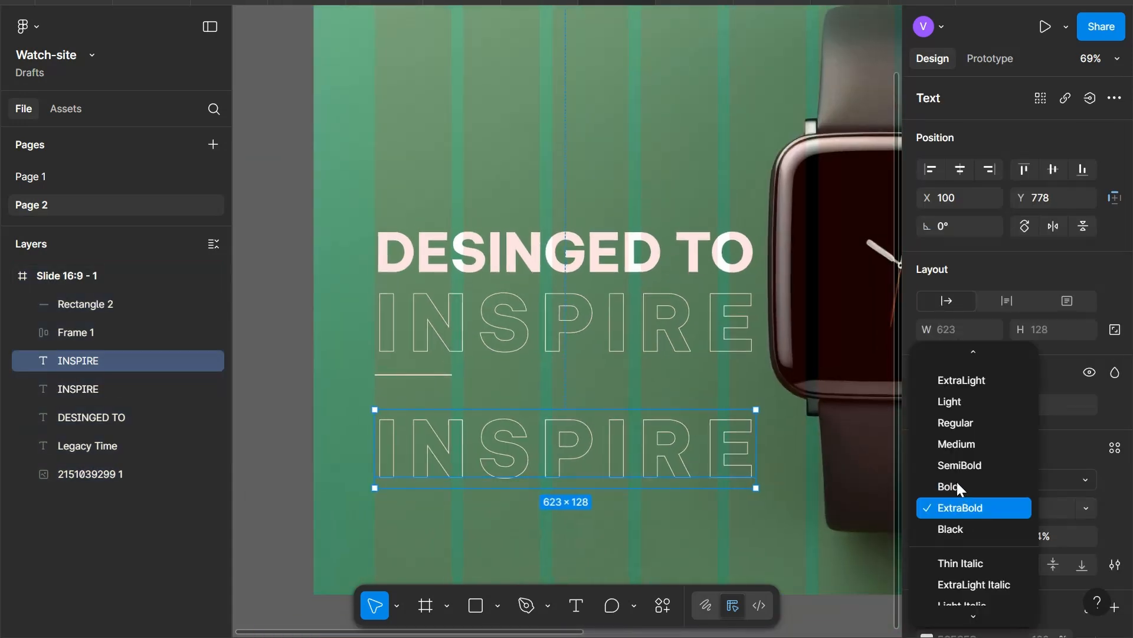
click(958, 421)
click(1041, 509)
text(22)
key(Return)
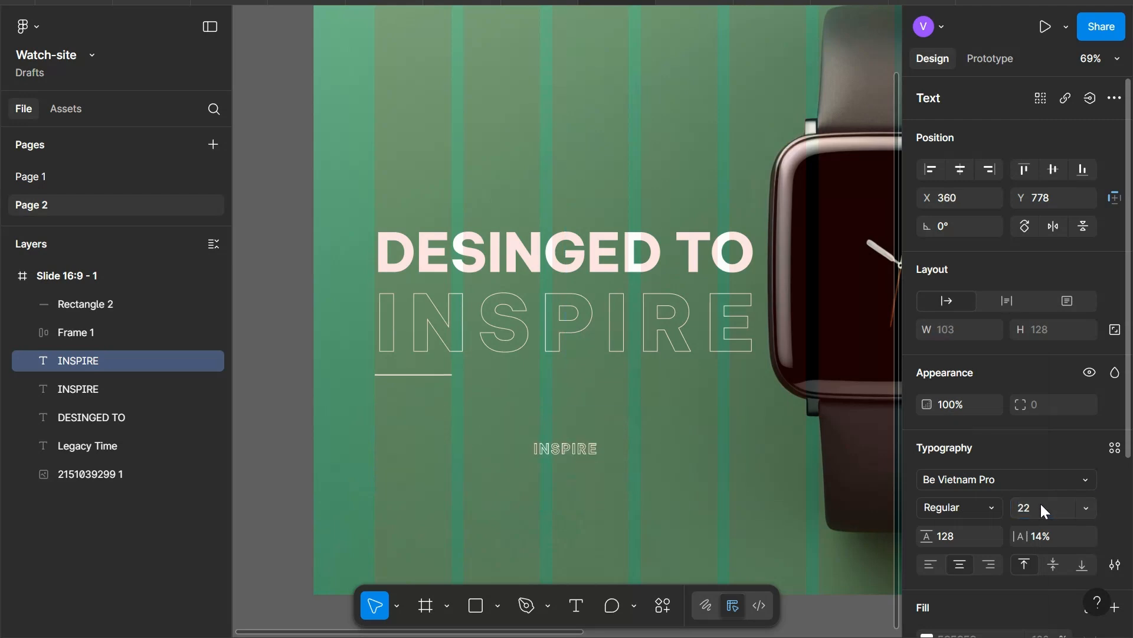
click(954, 530)
text(30)
key(Return)
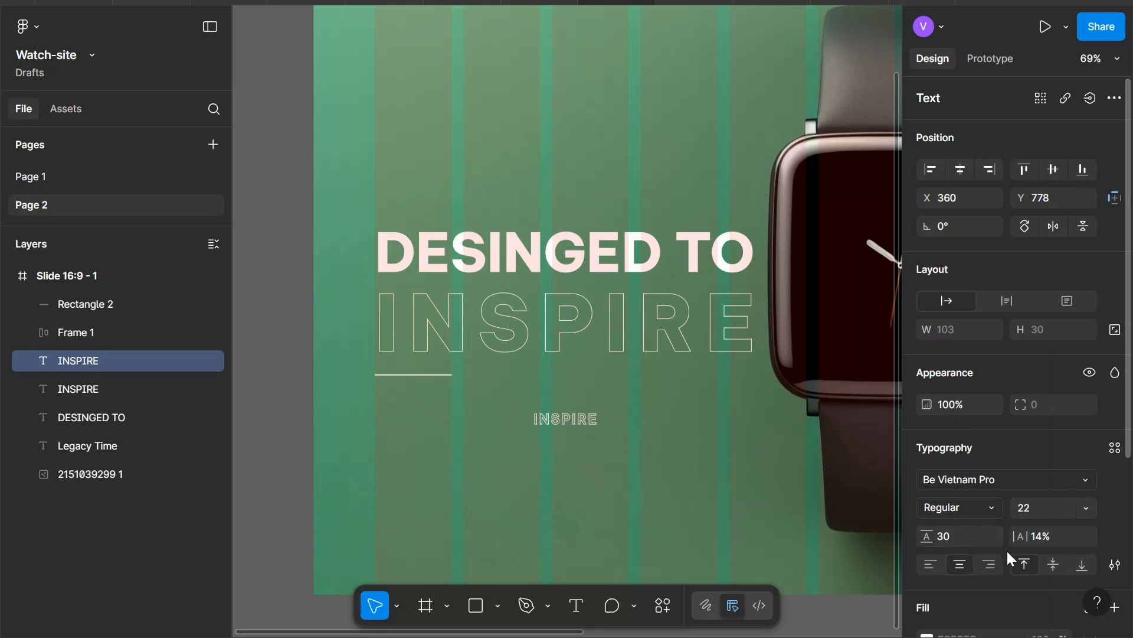
- Show the copied text's fill with its stroke hidden, and set the fill colour to 1D302C
scroll(1004, 544, down, 4)
click(1091, 441)
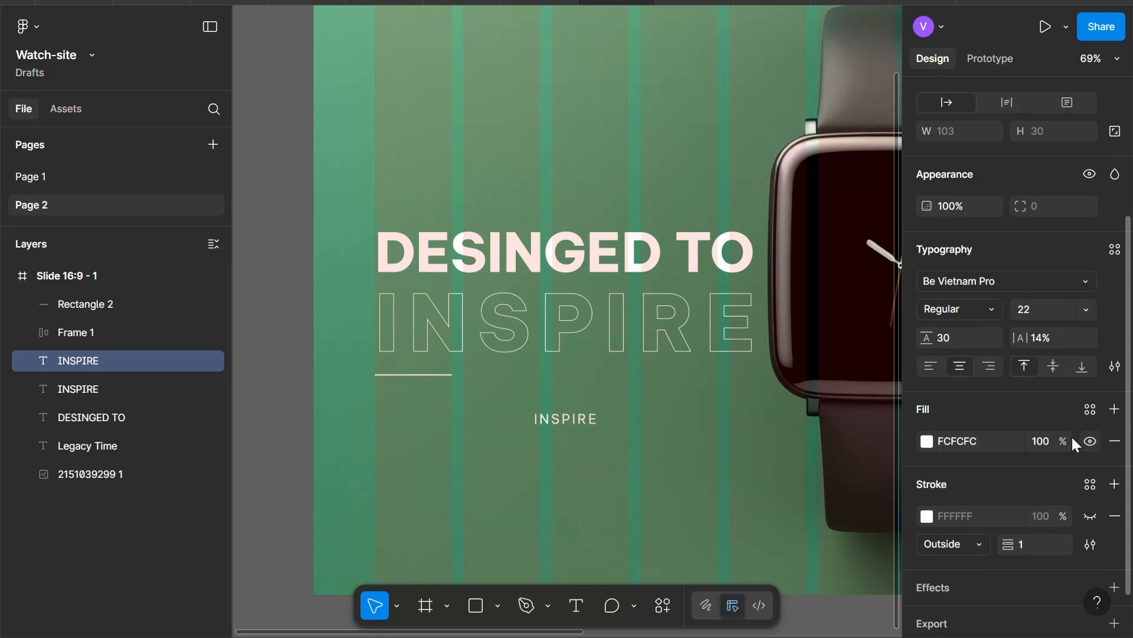
click(989, 438)
text(1d)
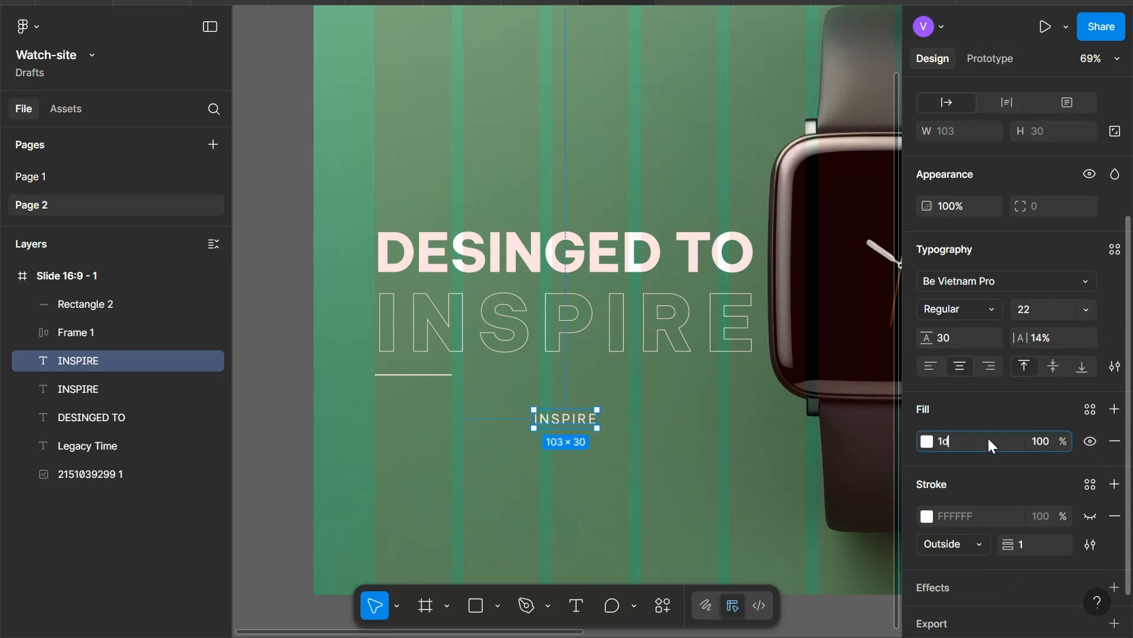
text(302c)
key(Return)
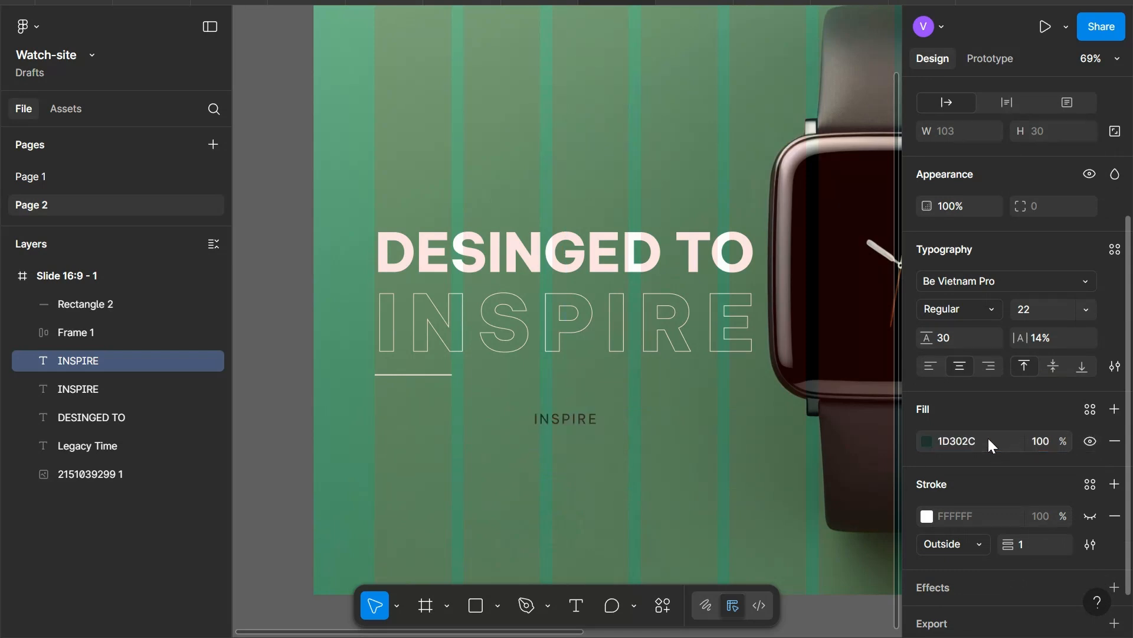
- Set the small INSPIRE text's letter spacing to 0% and check its letter case option in the advanced type settings
click(1051, 335)
text(0)
key(Return)
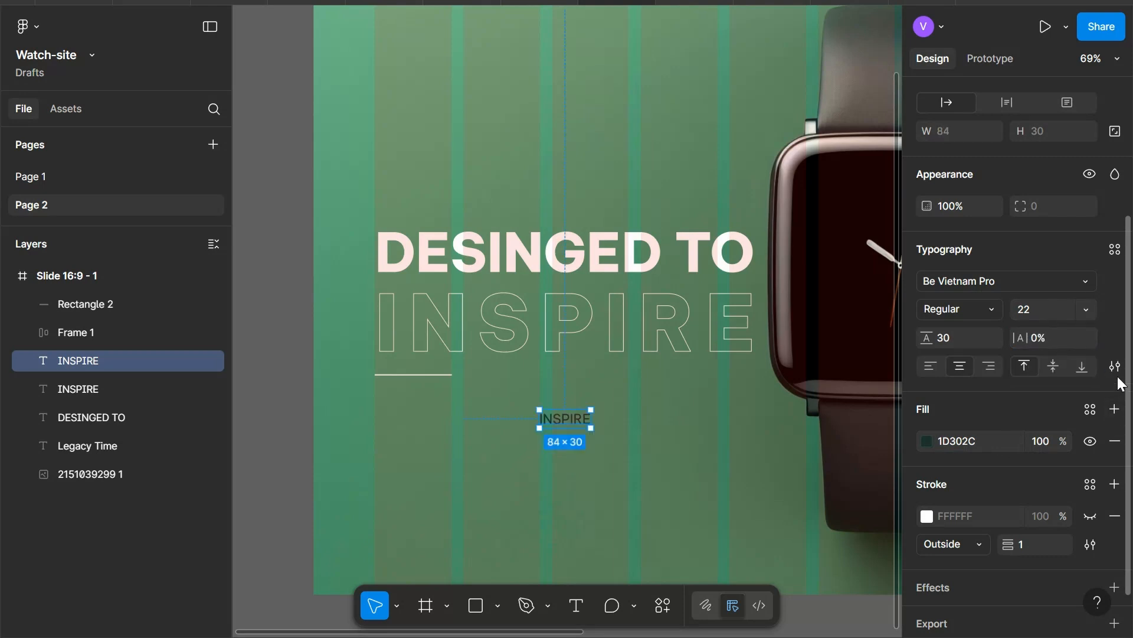
click(1115, 367)
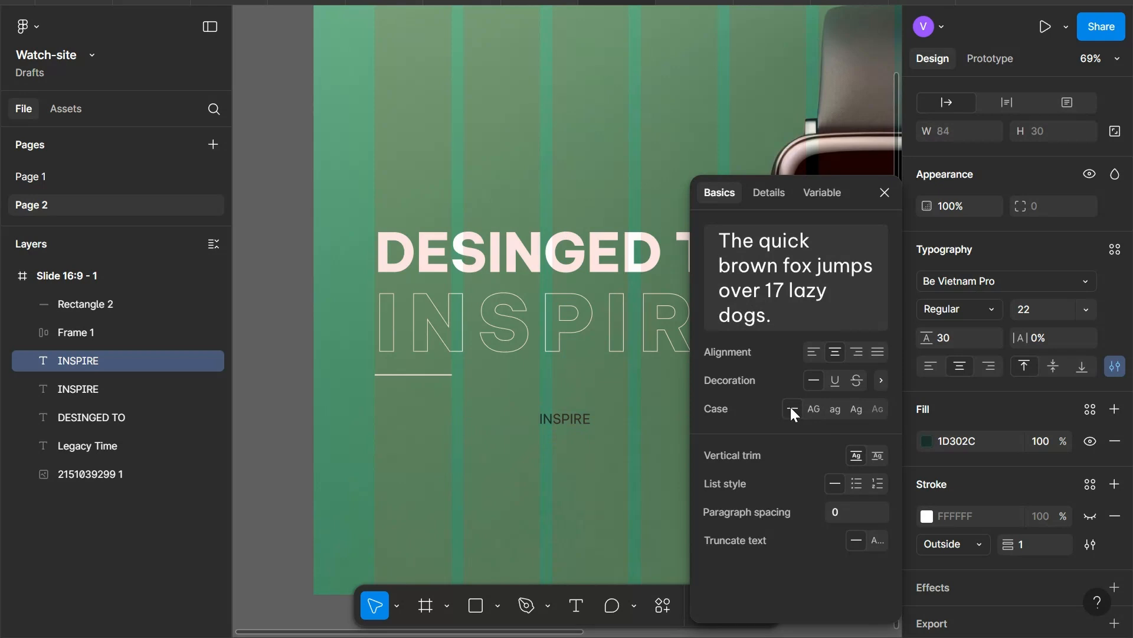
click(885, 192)
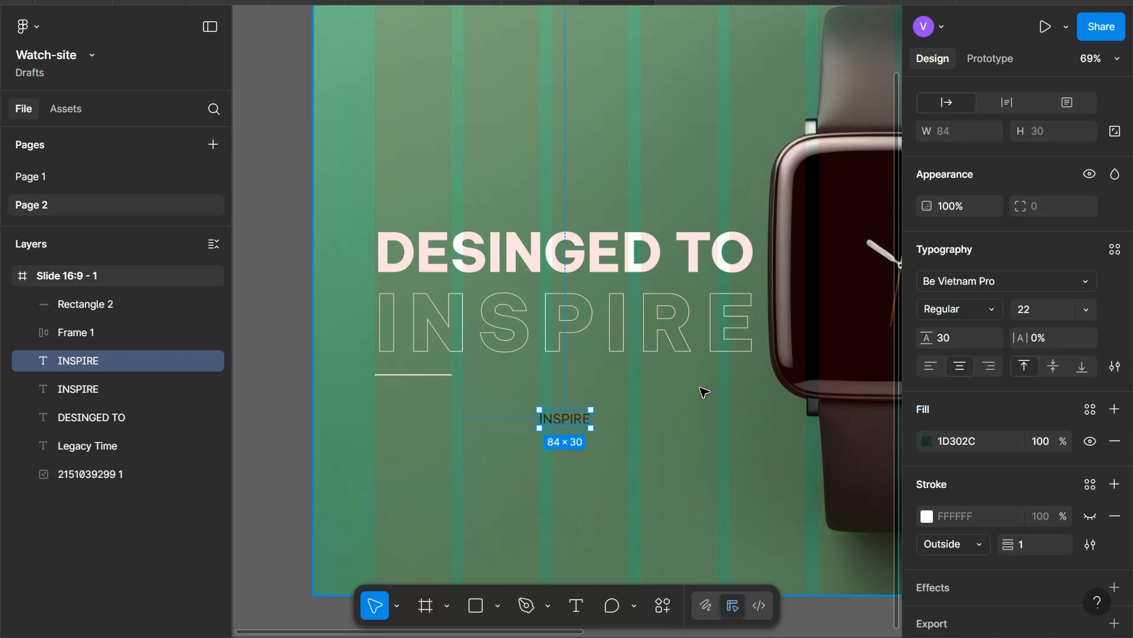
- Move the small INSPIRE text left so it sits beneath the thin white line
scroll(620, 422, up, 3)
scroll(584, 425, left, 1)
drag(587, 426, 390, 437)
- Replace the small text with "Luxury watches that combine bold aesthetics with unmatched craftmenship."
double_click(389, 437)
text(L)
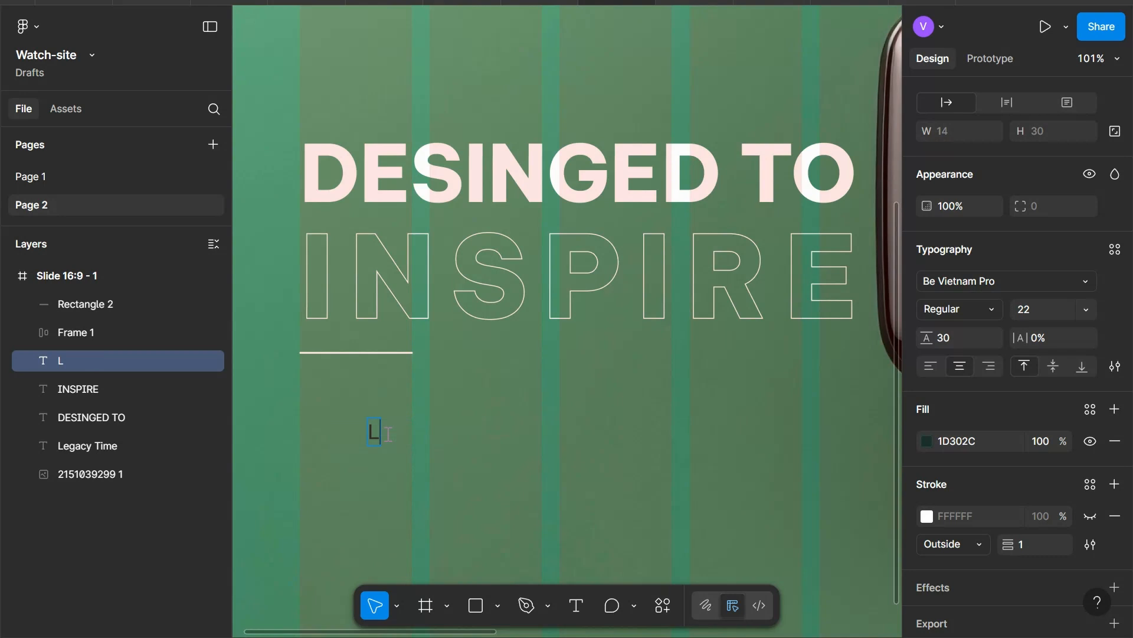
text(uxury watched)
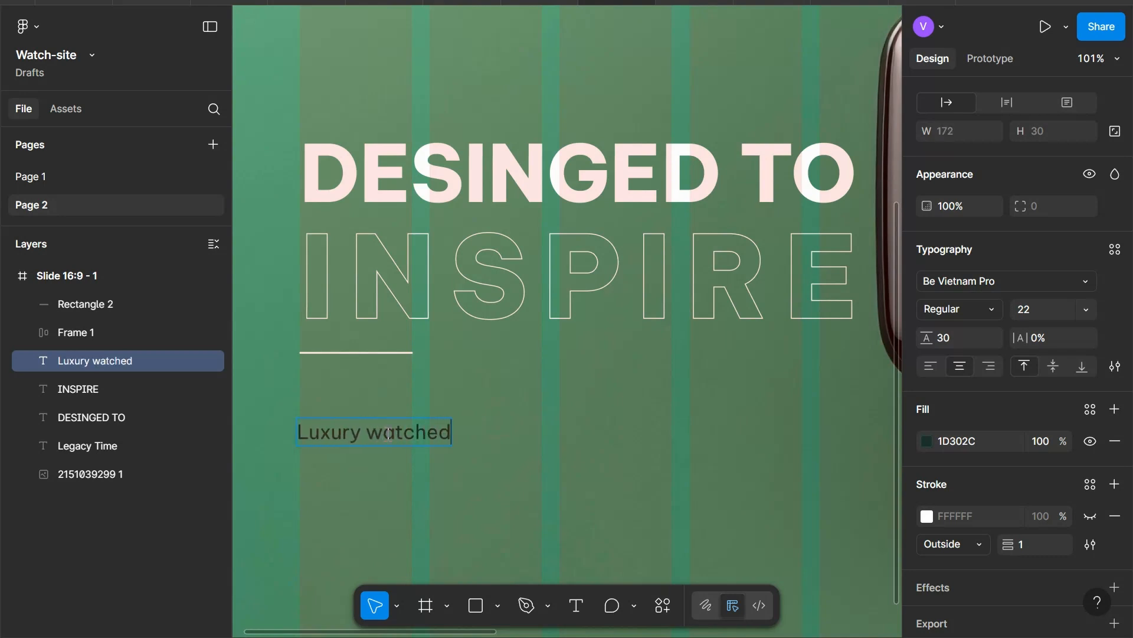
key(BackSpace)
text(s that)
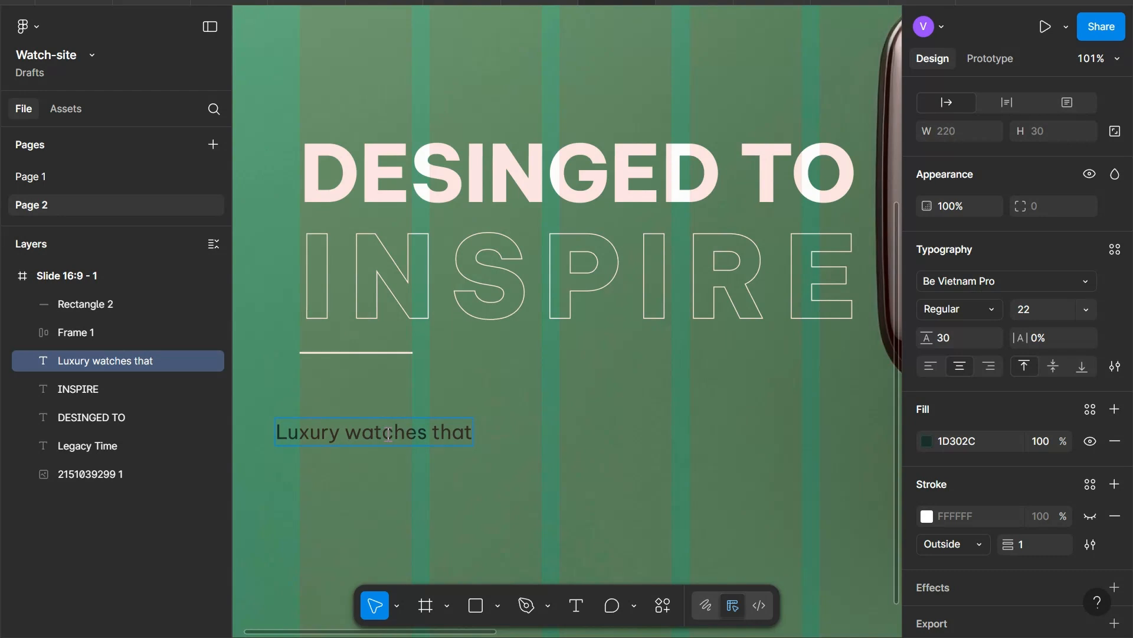
text( combine)
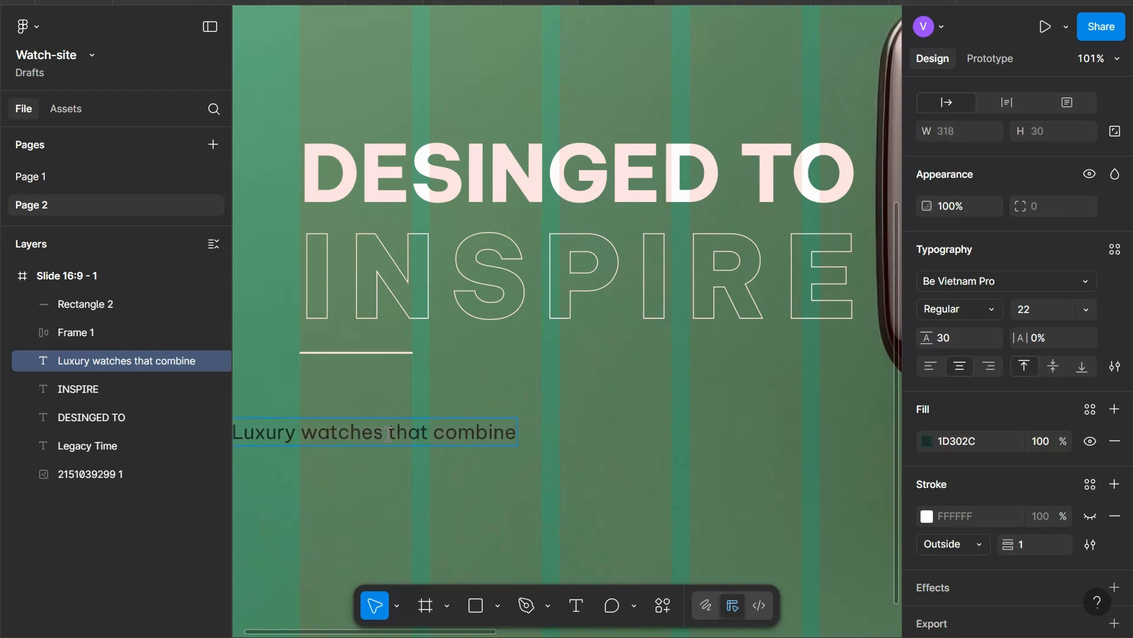
text( bold)
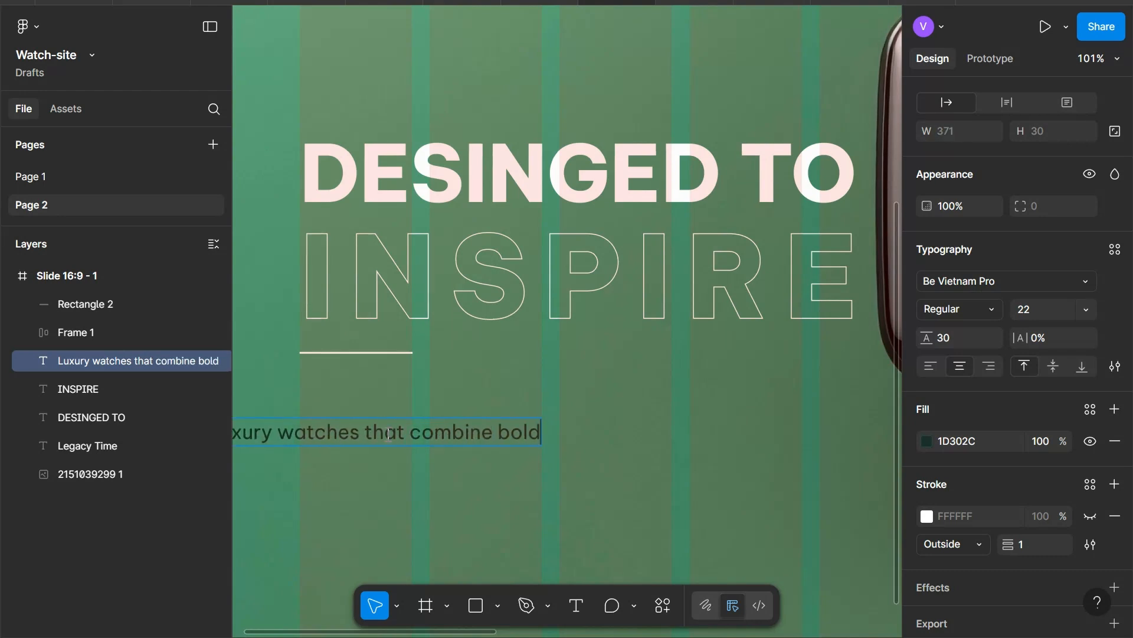
text( ae)
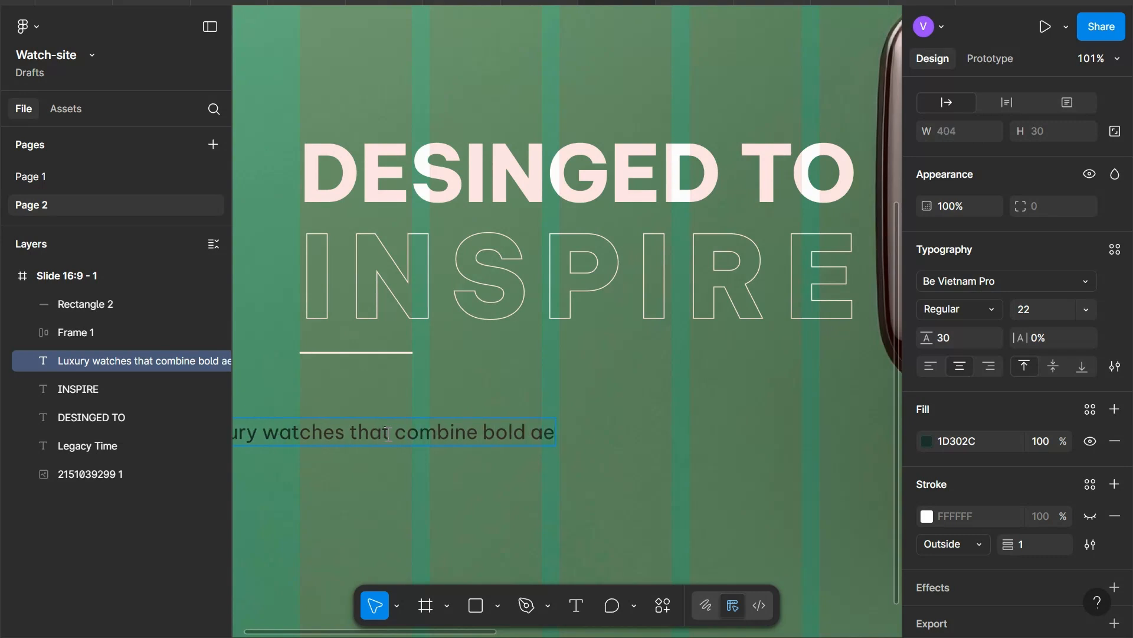
text(sthetics)
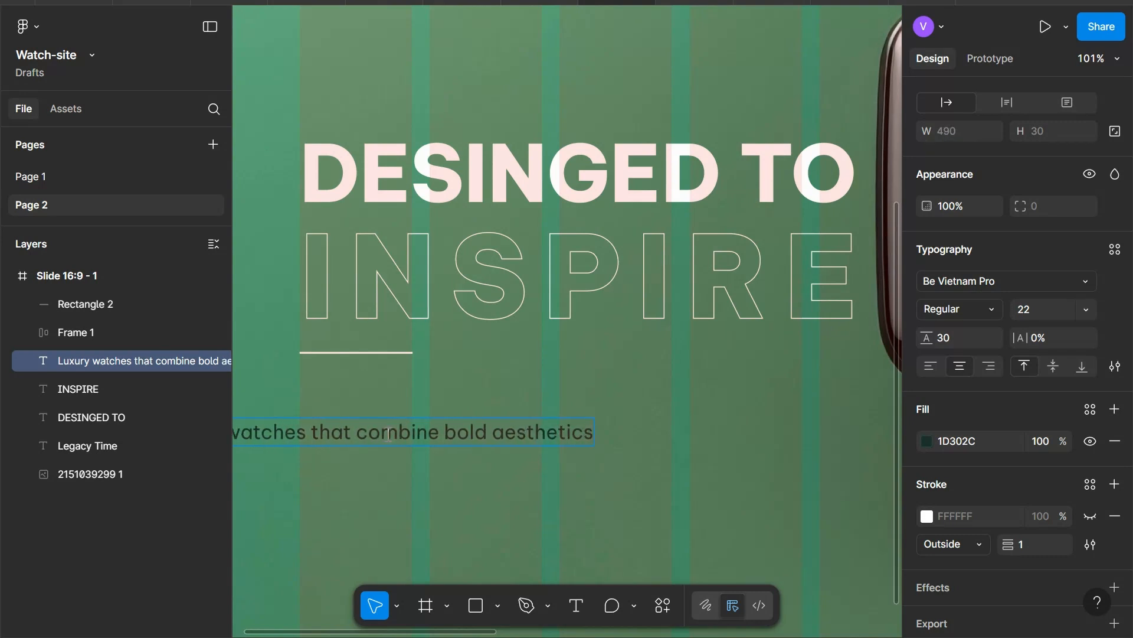
text( with un)
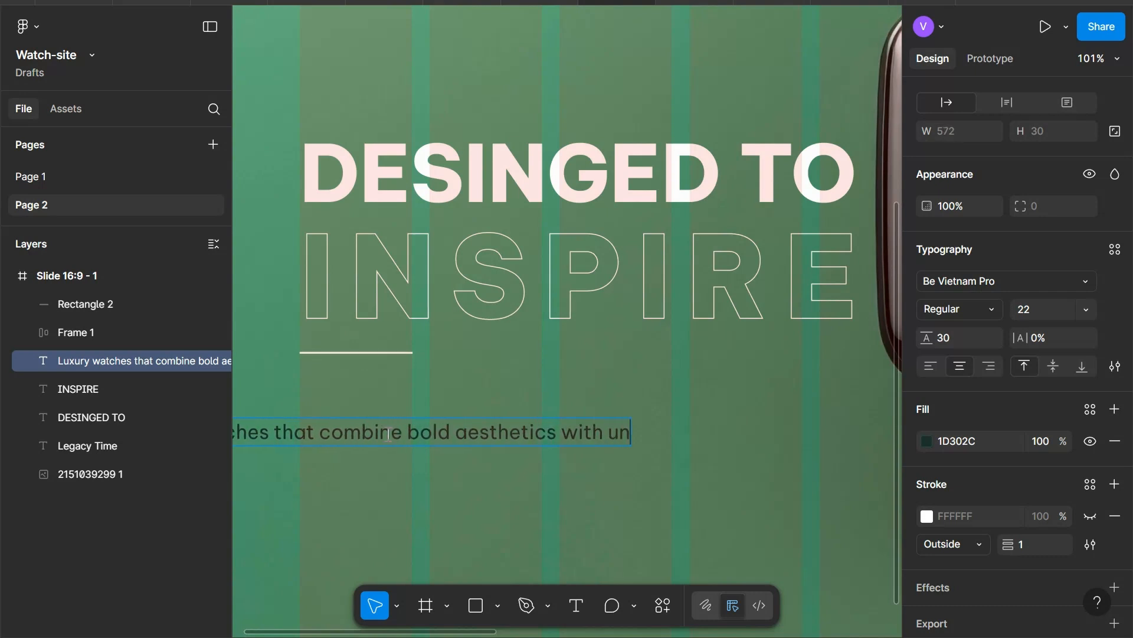
text(matched)
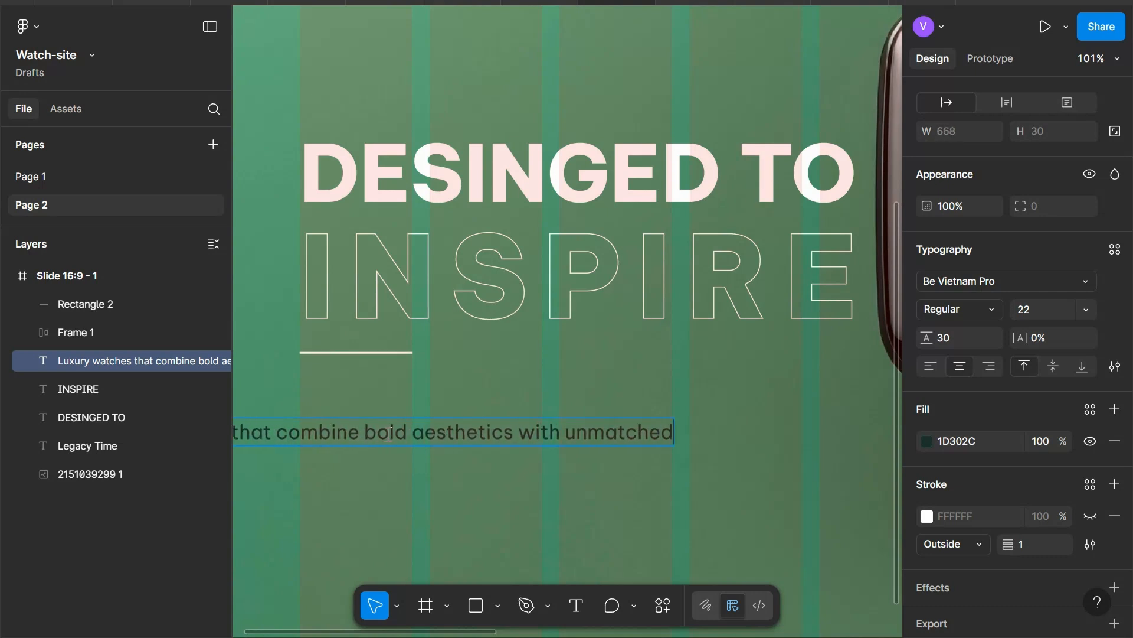
text( carft)
key(BackSpace)
key(BackSpace)
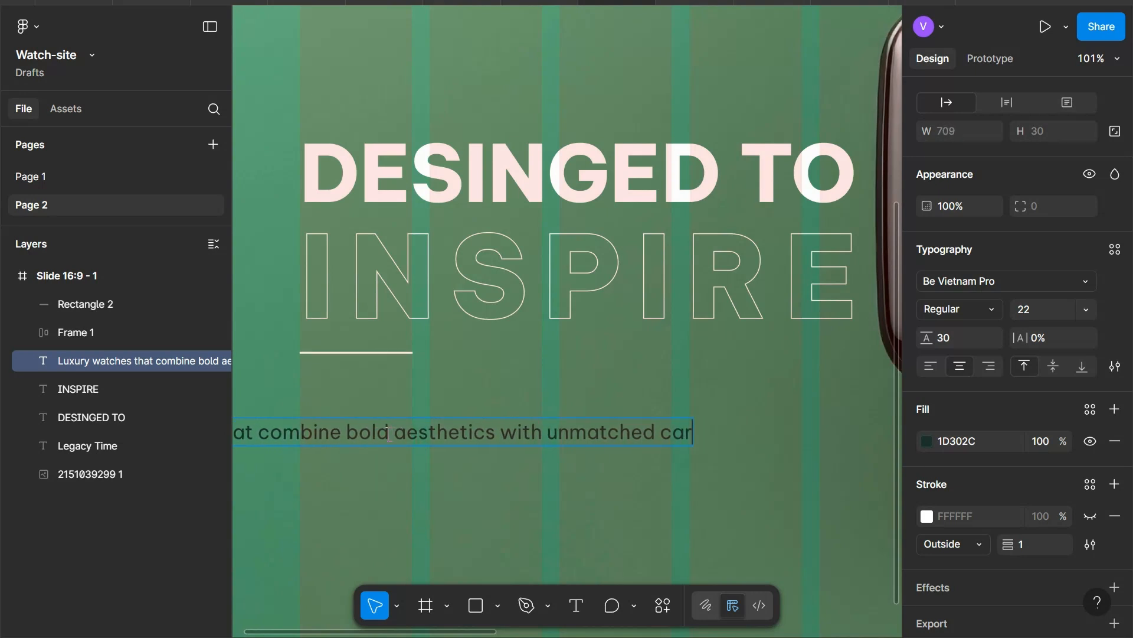
key(BackSpace)
key(BackSpace)
text(raftmenshi)
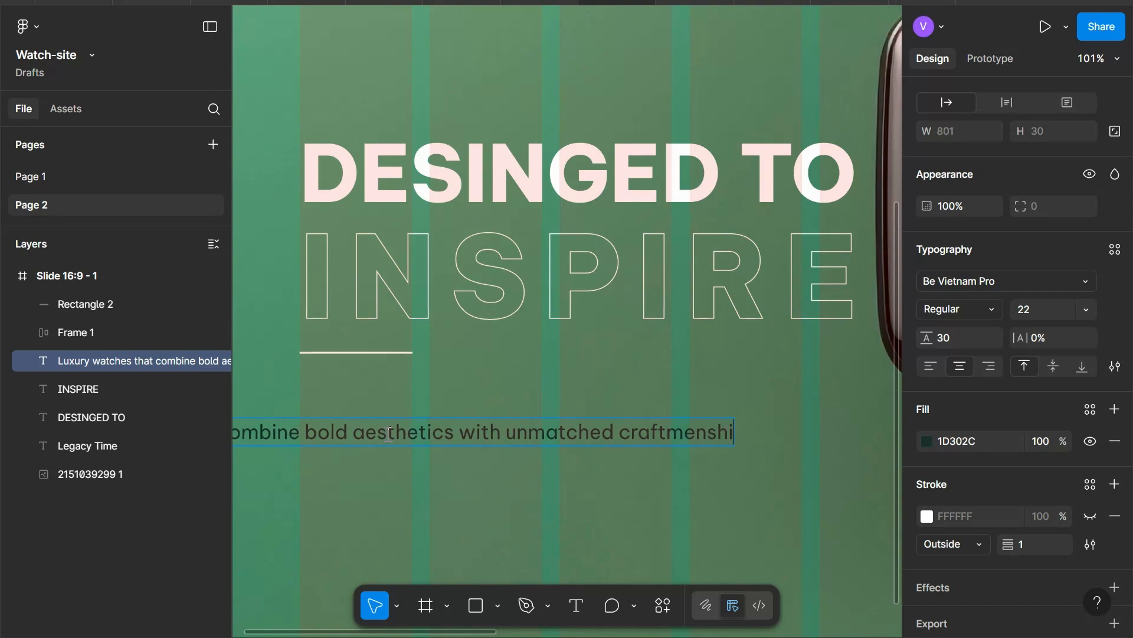
text(p.)
scroll(388, 433, left, 4)
key(Escape)
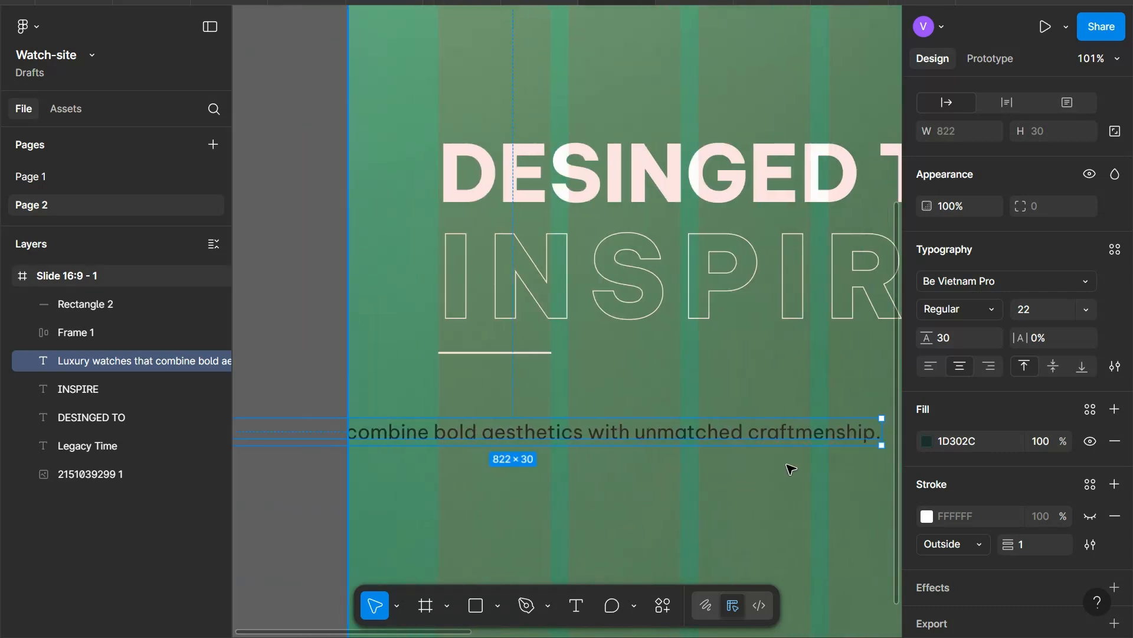
- Correct the spelling of the description's last word to "craftmanship"
scroll(791, 469, right, 2)
double_click(781, 434)
key(BackSpace)
text(a)
key(Escape)
- Narrow the description's text box to 580 px, left-align its text and line it up with the divider's left end
drag(834, 430, 621, 431)
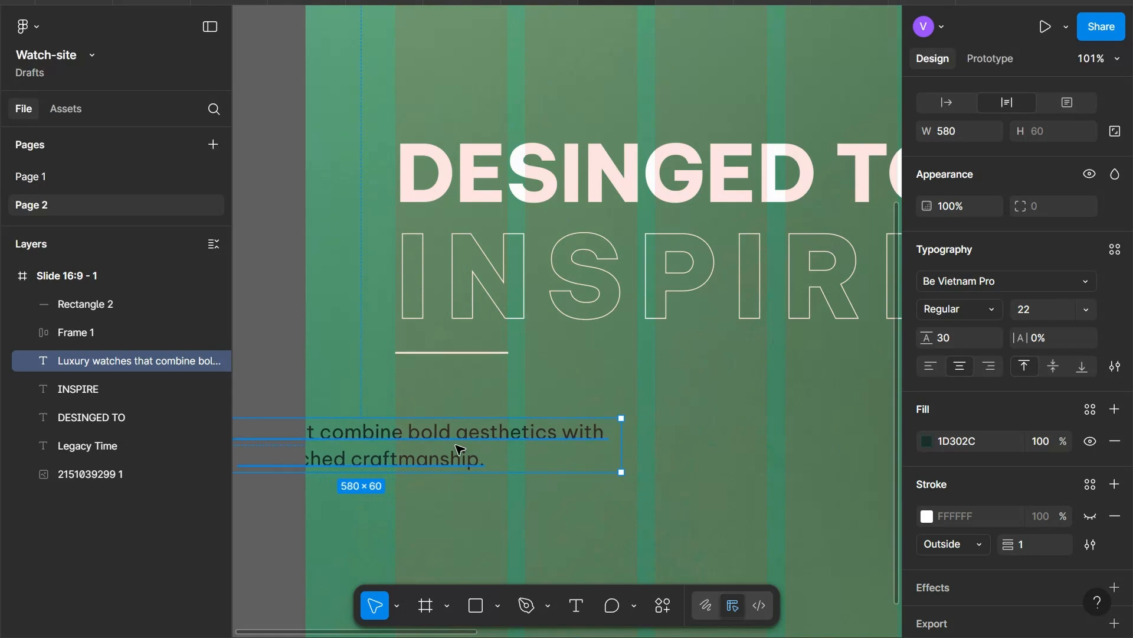
drag(461, 449, 737, 431)
click(930, 365)
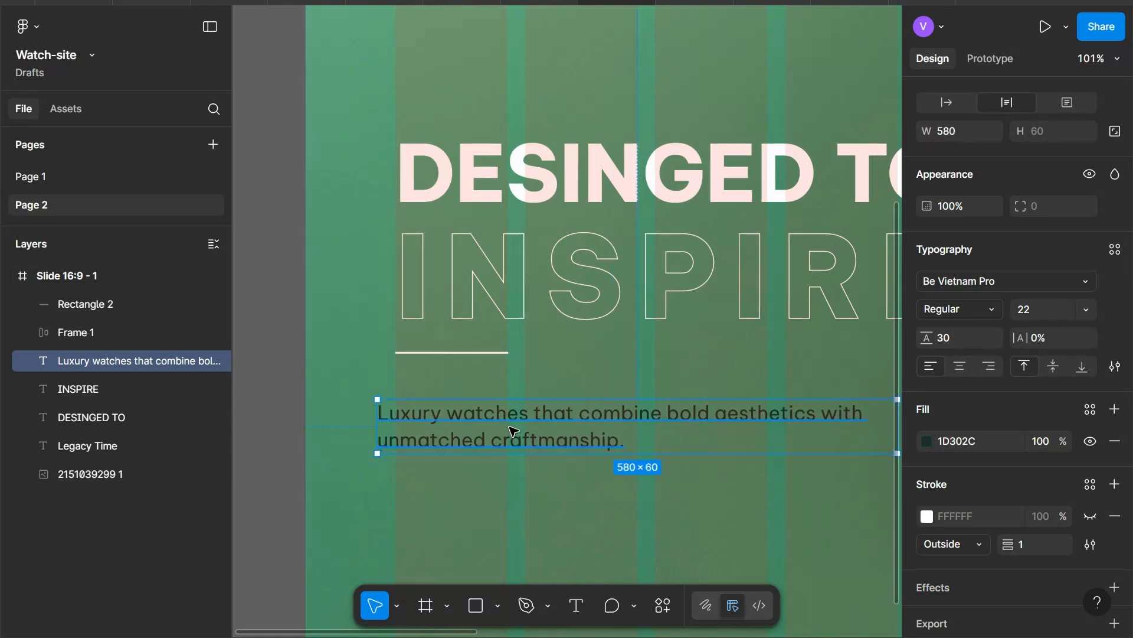
mouse_move(451, 435)
mouse_down()
mouse_move(493, 435)
mouse_move(472, 435)
mouse_up()
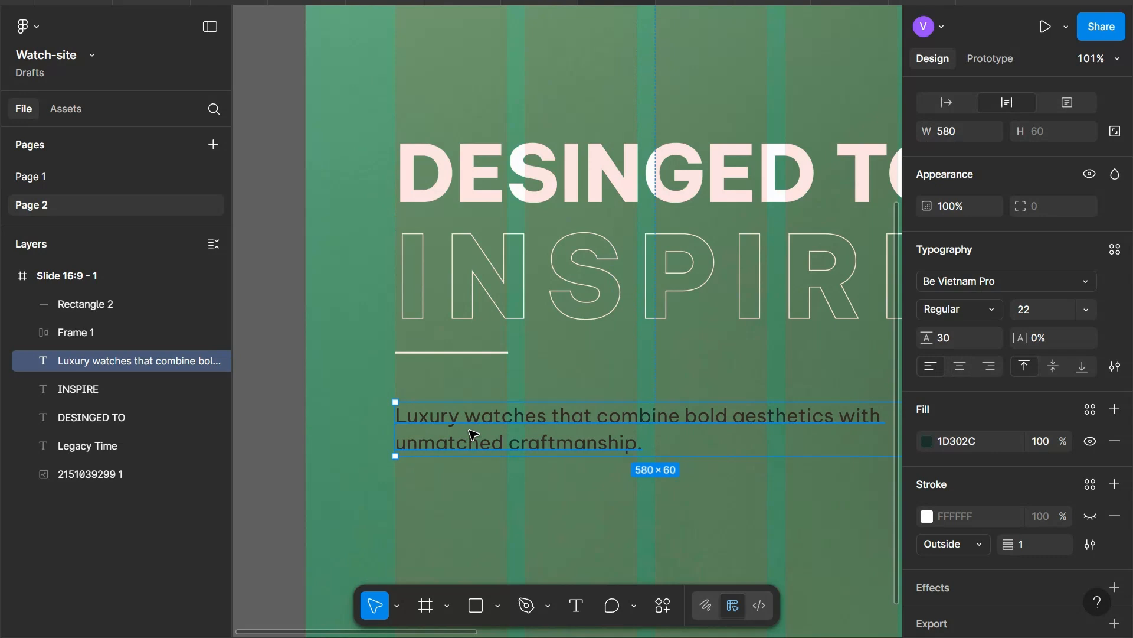
- Nudge the two-line description up in small increments, closer to the divider line
key(alt+Up)
key(alt+Up)
key(alt+Up)
key(alt+Up)
key(alt+Up)
key(alt+Up)
key(alt+Up)
key(alt+Up)
key(alt+Up)
key(alt+Up)
key(alt+Up)
key(alt+Up)
key(alt+Up)
key(alt+Up)
key(alt+Up)
key(alt+Up)
key(alt+Up)
key(alt+Up)
key(alt+Up)
key(alt+Up)
key(alt+Up)
key(alt+Up)
key(alt+Up)
key(alt+Up)
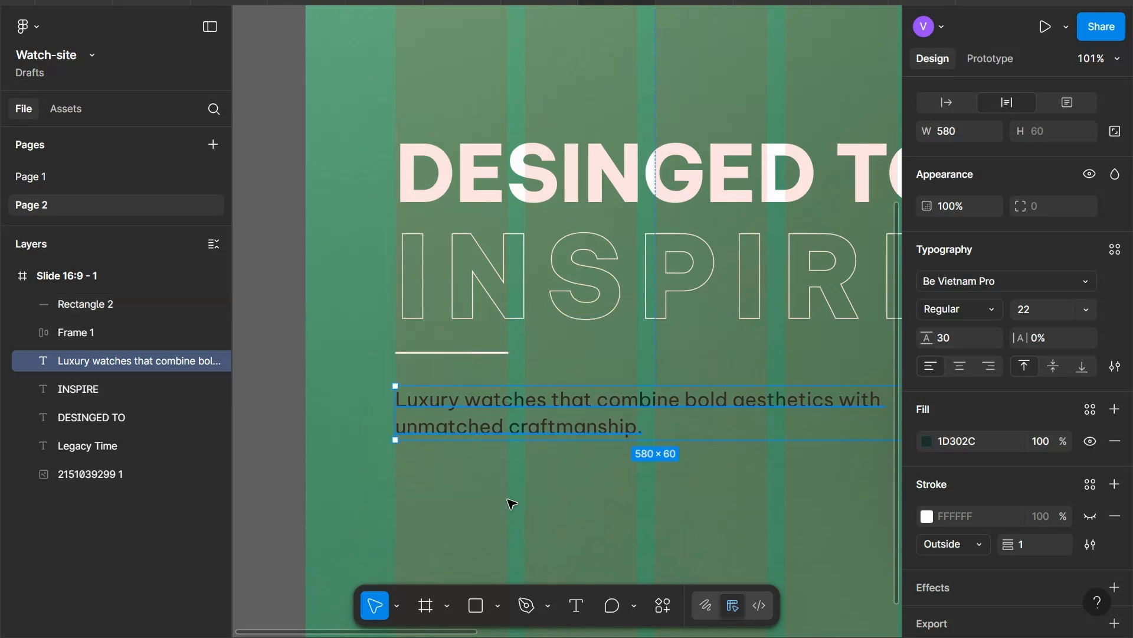
- Check the hero section in the prototype preview and return to the design file
click(702, 2)
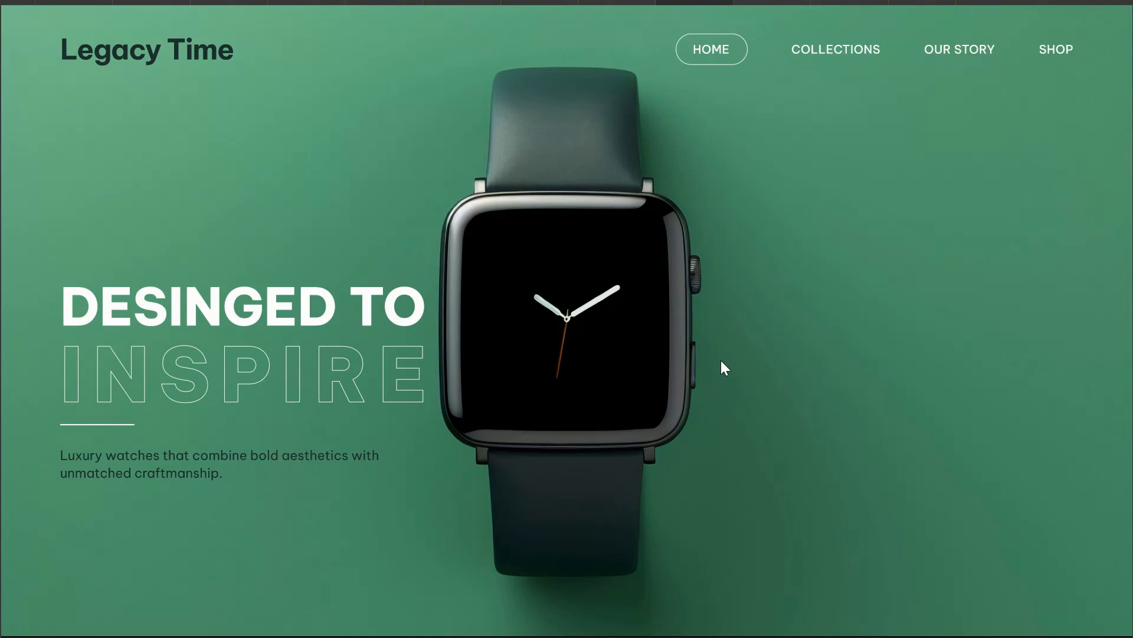
mouse_move(639, 61)
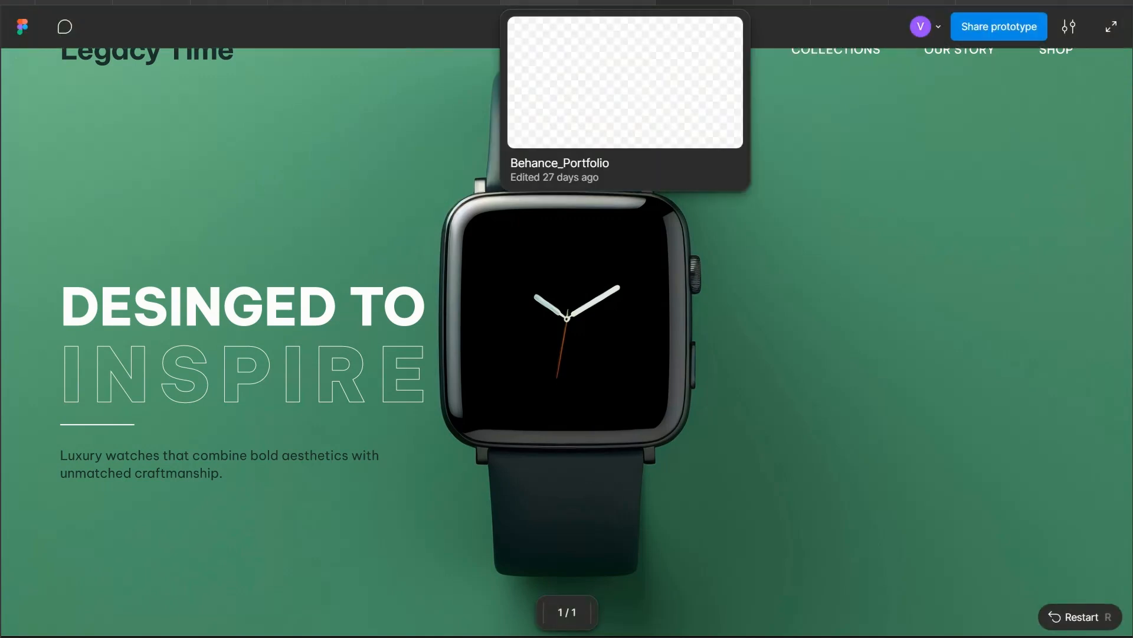
click(616, 2)
- Move both headline lines, the divider line and the description together up by about 29 px
click(470, 299)
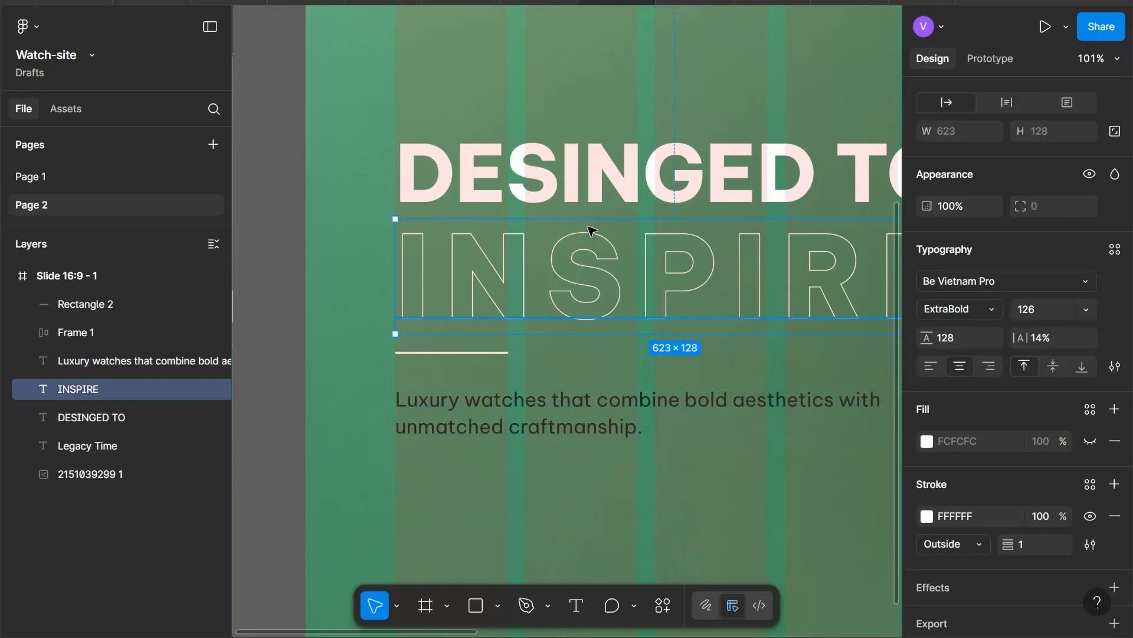
scroll(592, 231, down, 5)
scroll(508, 146, right, 5)
key(Escape)
scroll(508, 146, up, 1)
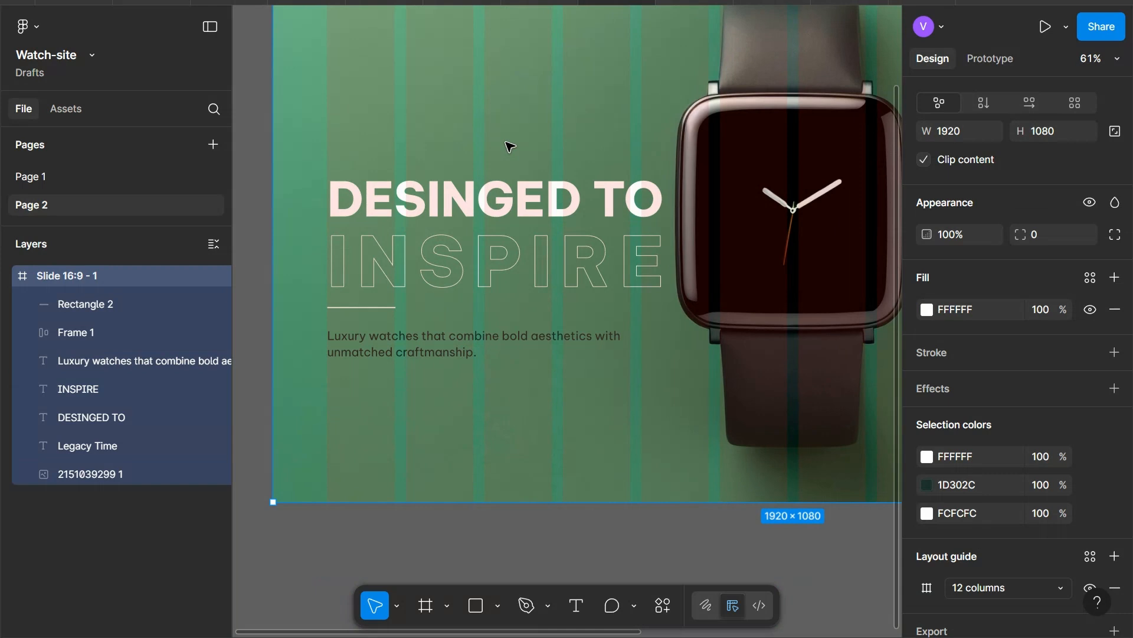
click(501, 219)
shift+click(442, 263)
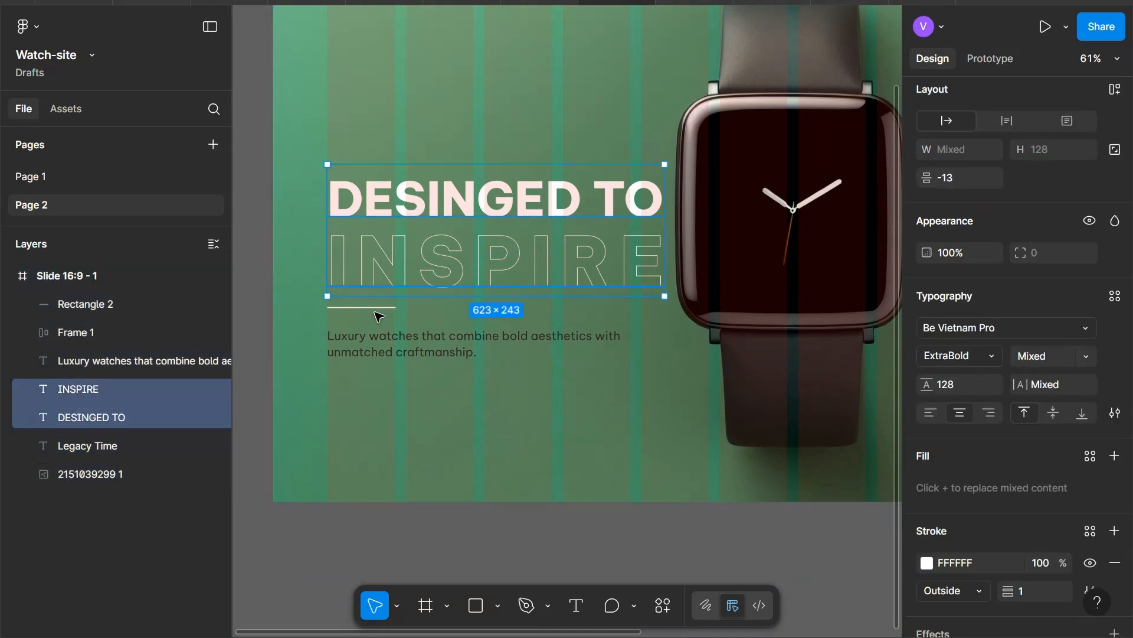
shift+click(379, 295)
click(382, 307)
shift+click(449, 266)
shift+click(610, 202)
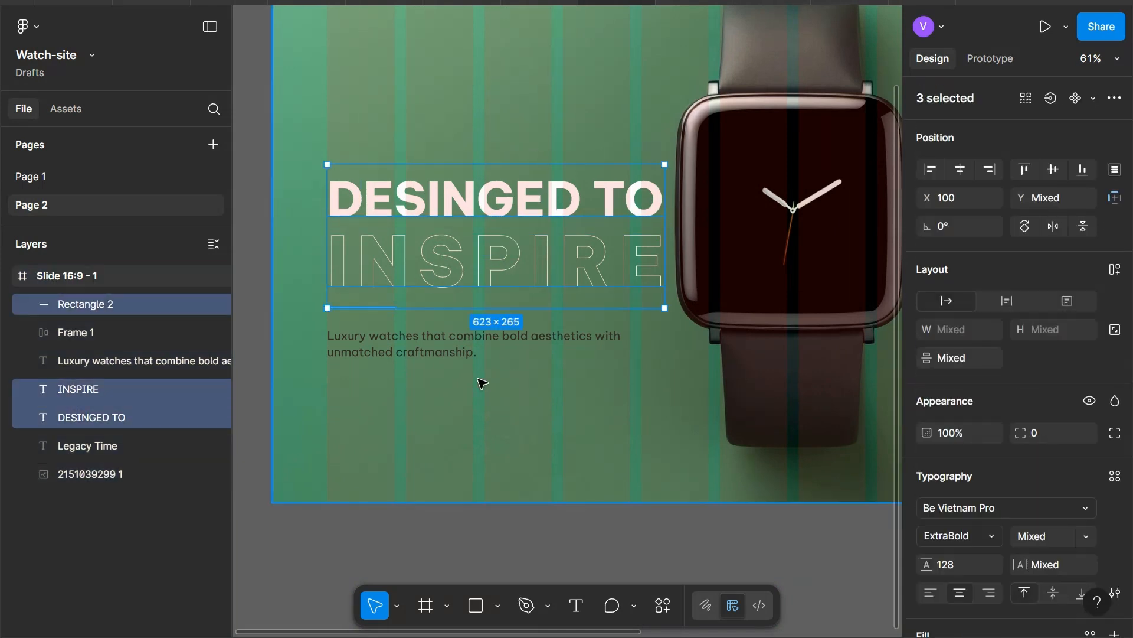
shift+click(515, 357)
key(shift+Up)
key(shift+Up)
key(shift+Up)
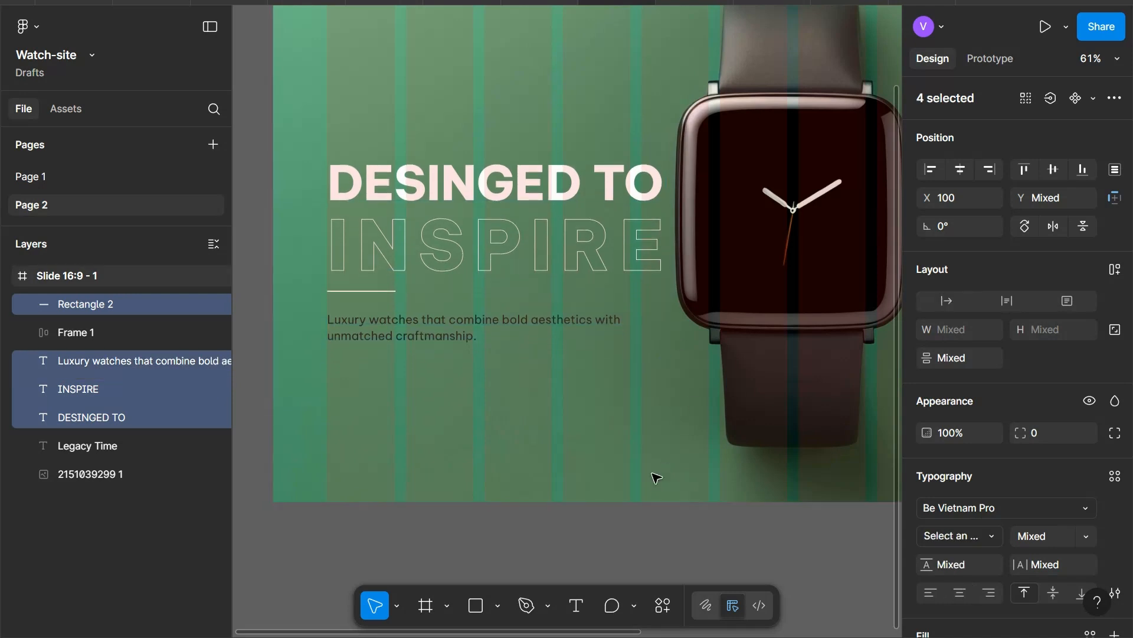
key(Down)
key(Down)
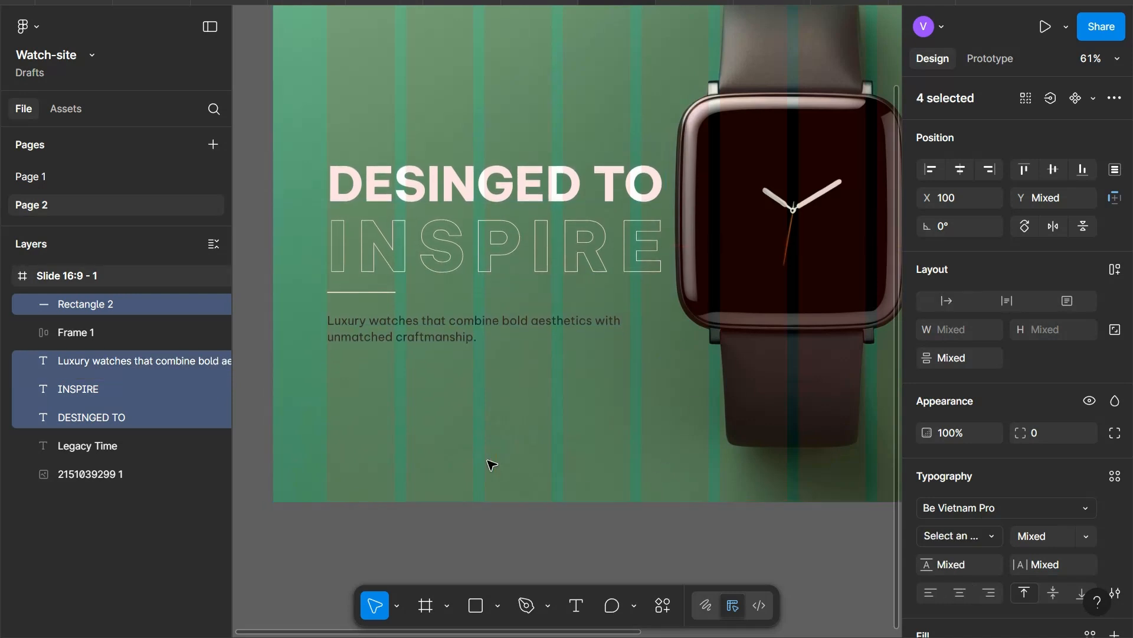
key(Up)
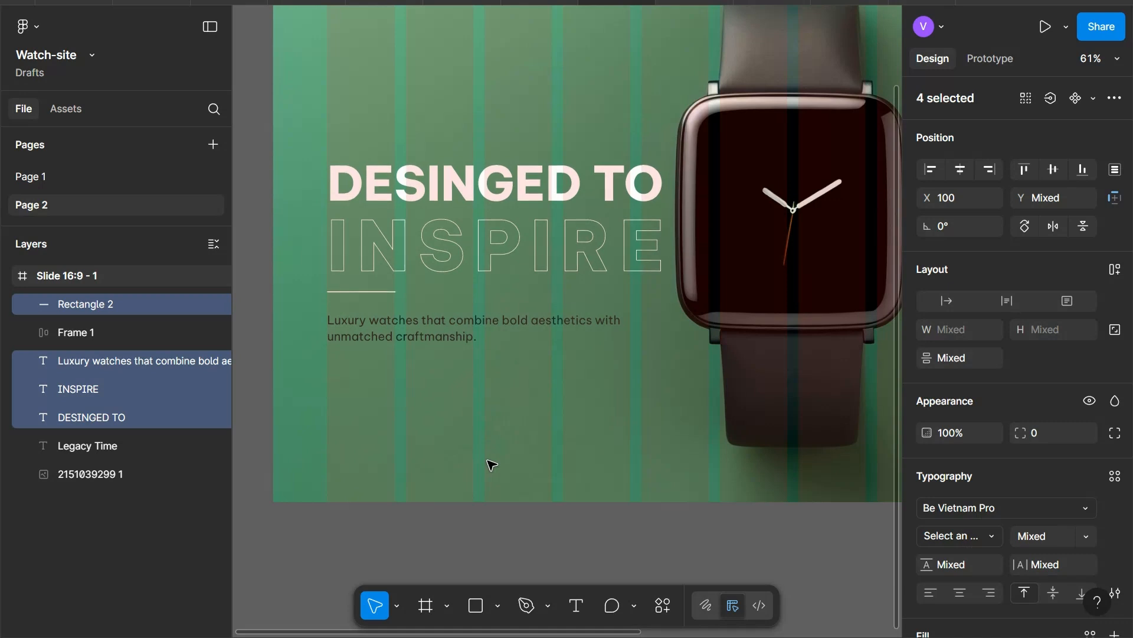
- Duplicate the description text directly below the original, at X 100 and Y 847
key(Escape)
scroll(392, 413, up, 5)
scroll(499, 299, left, 2)
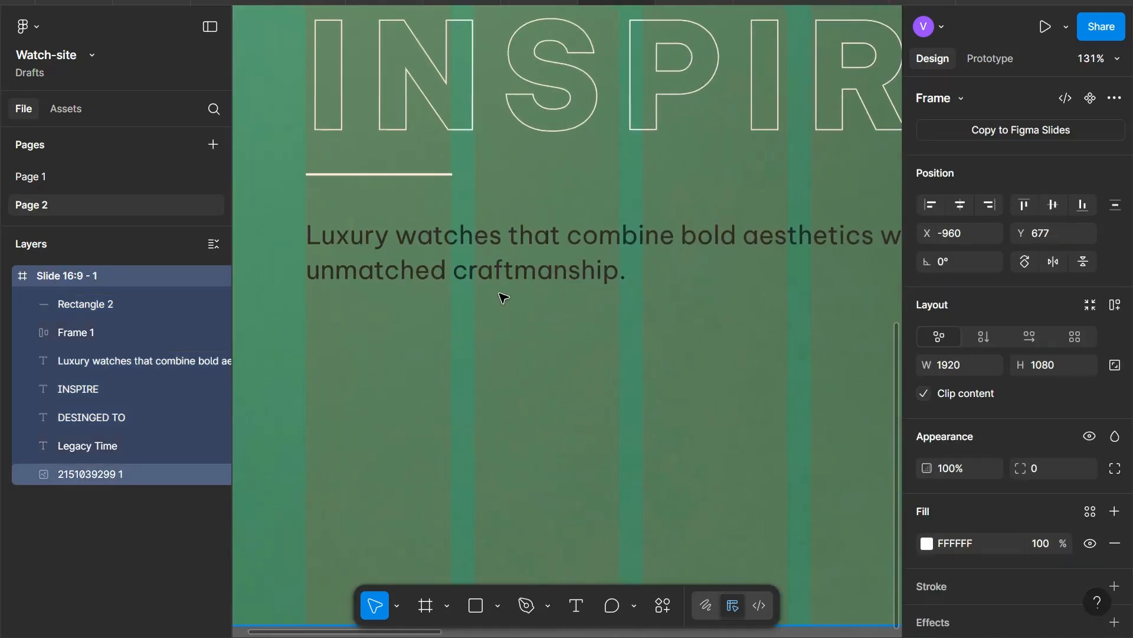
click(501, 301)
click(569, 261)
drag(486, 258, 512, 399)
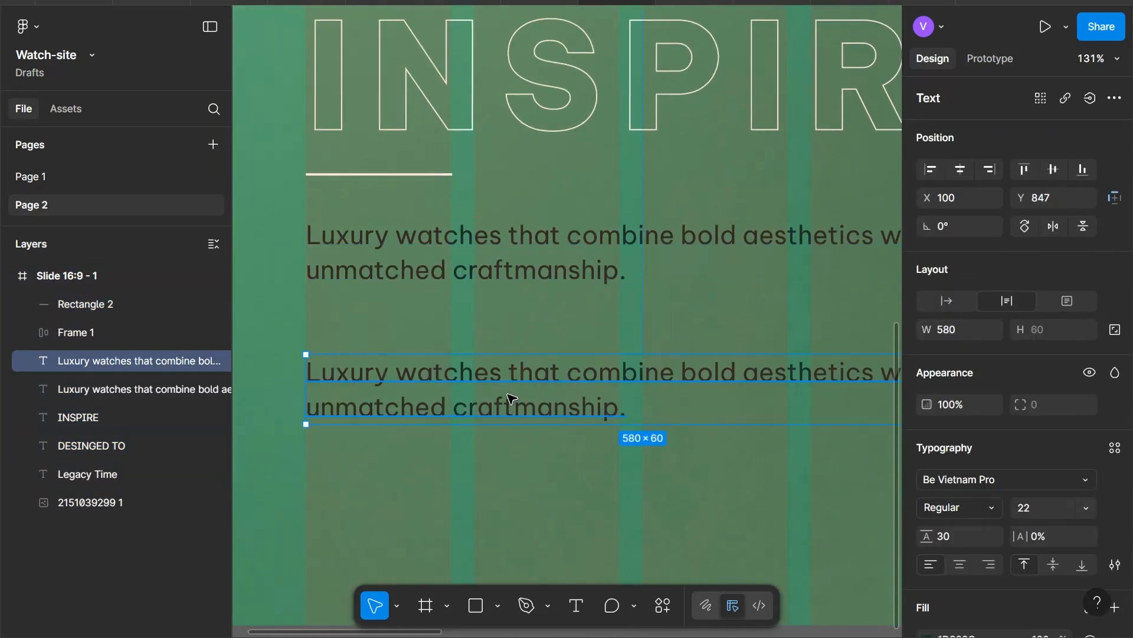
- Replace the duplicated text with "Embrace Luxury" and set its resizing to auto width
key(Return)
text(Embrace)
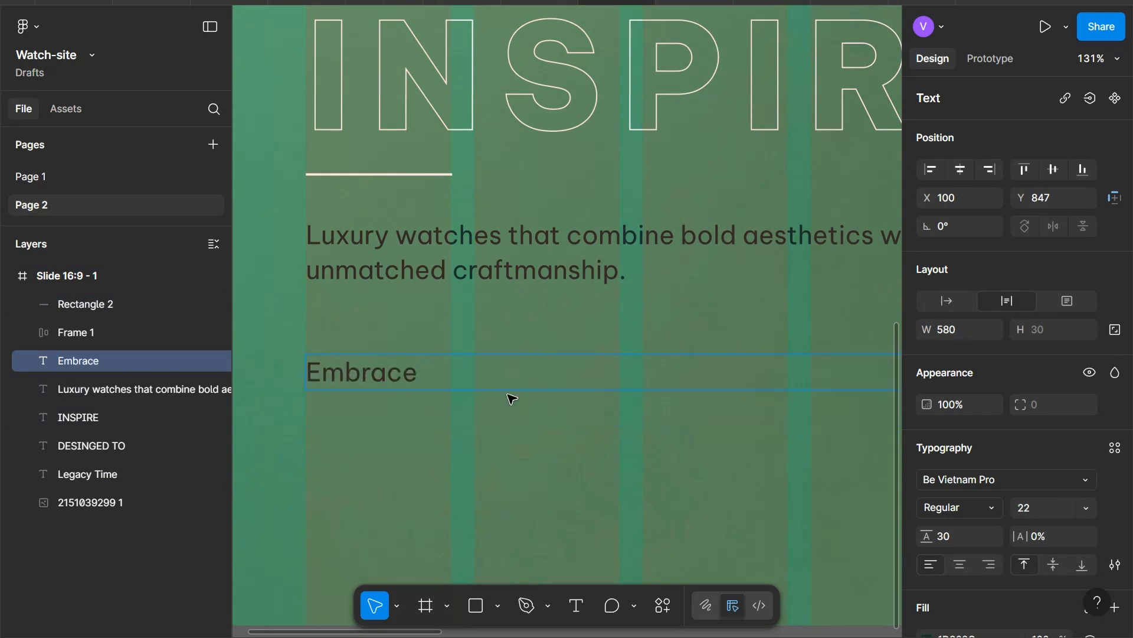
text( Luxury)
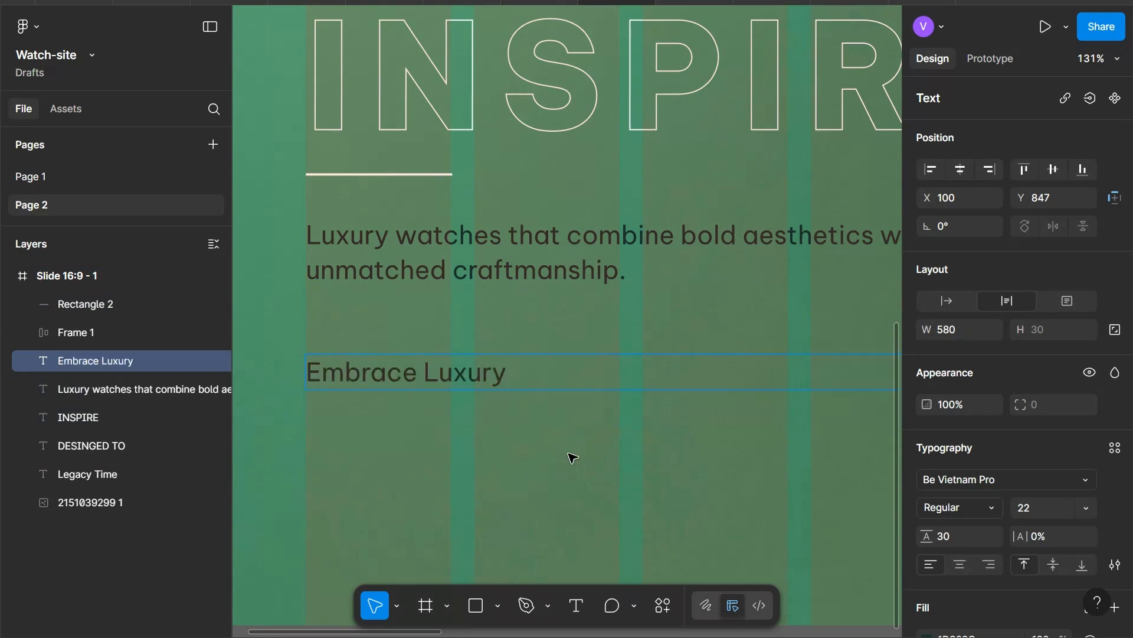
key(Escape)
click(943, 302)
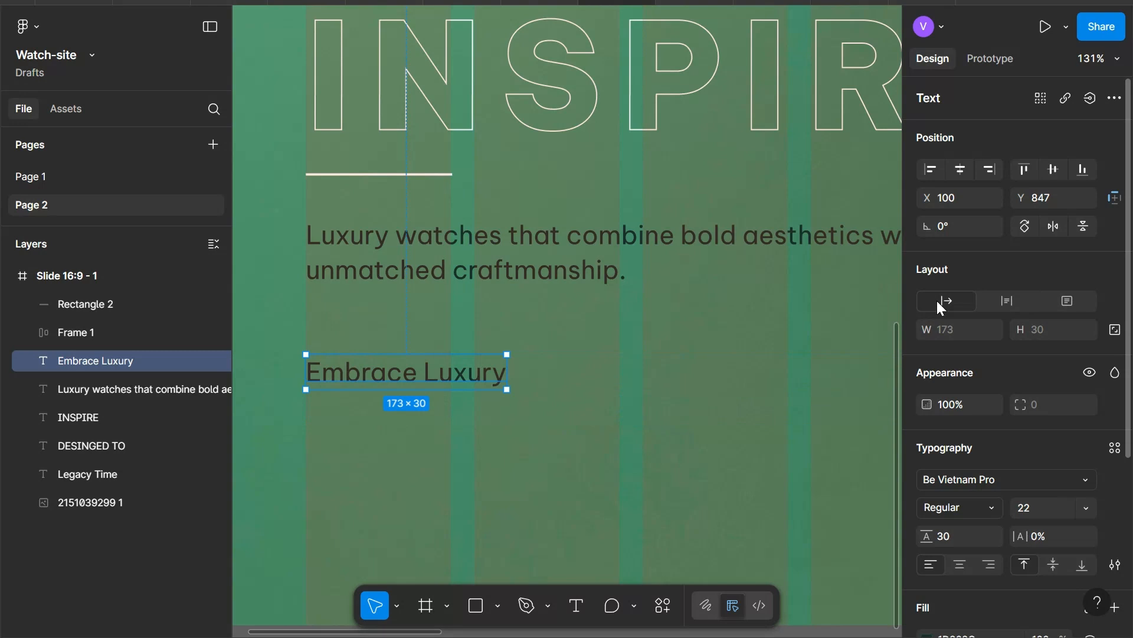
- Draw a rectangle below the Embrace Luxury text and set its size to 237 × 64
key(r)
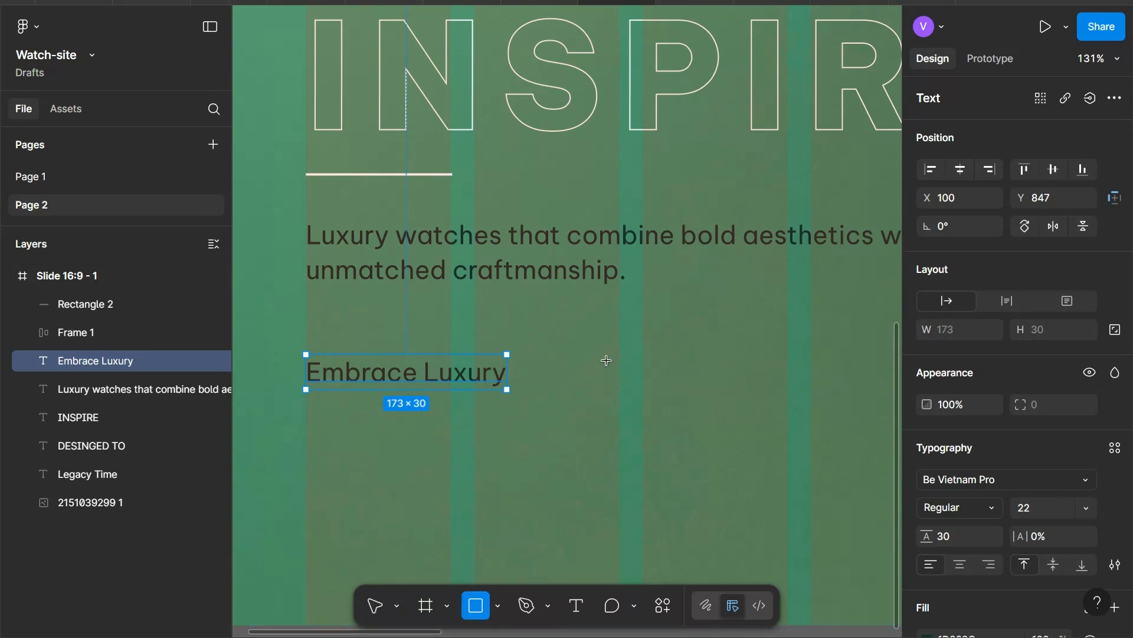
drag(371, 433, 627, 479)
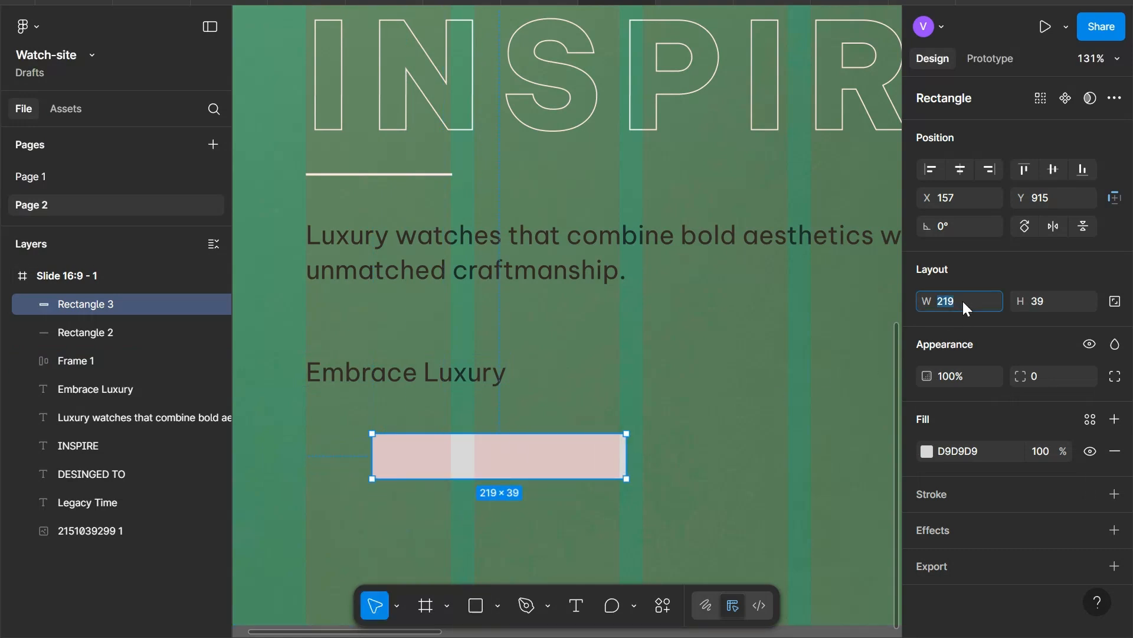
click(963, 299)
text(237)
key(Tab)
text(64)
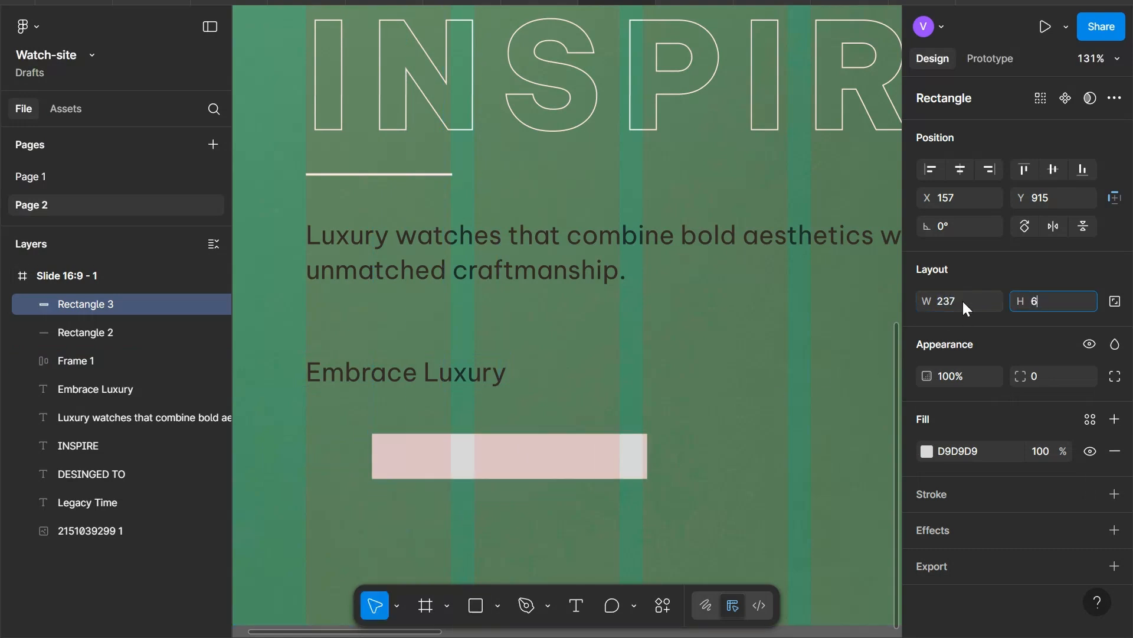
key(Return)
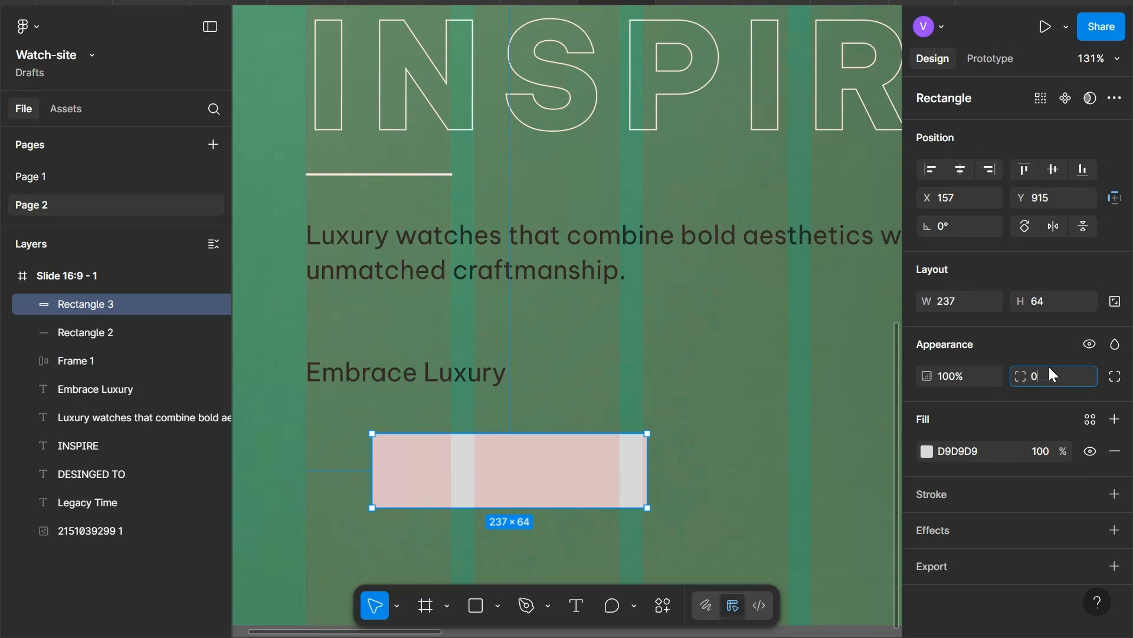
- Give the new rectangle a corner radius of 12 and an FFFFFF fill
text(12)
key(Return)
click(979, 449)
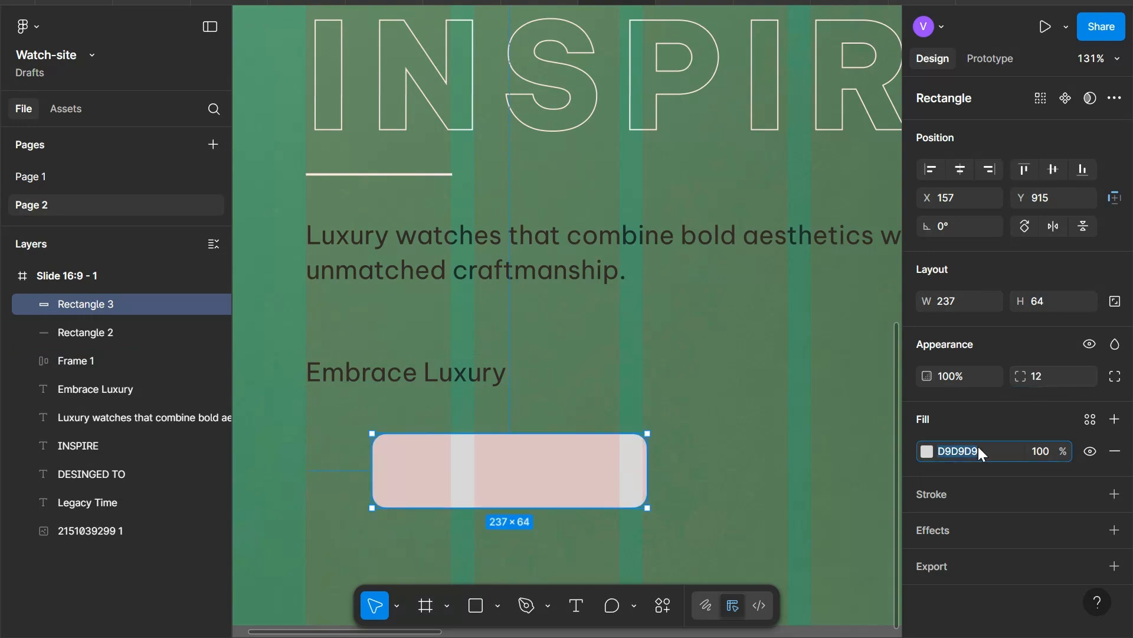
text(FFFFFF)
key(Return)
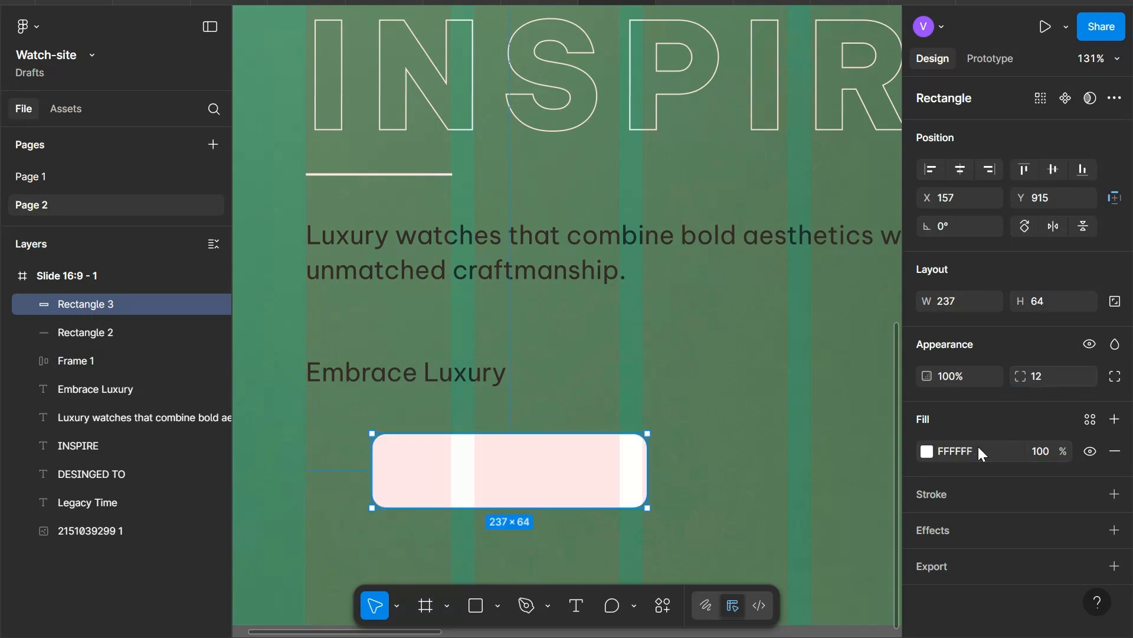
- Duplicate the white rounded rectangle slightly lower, overlapping the original, and set the copy's size to 217 × 62
scroll(494, 473, down, 3)
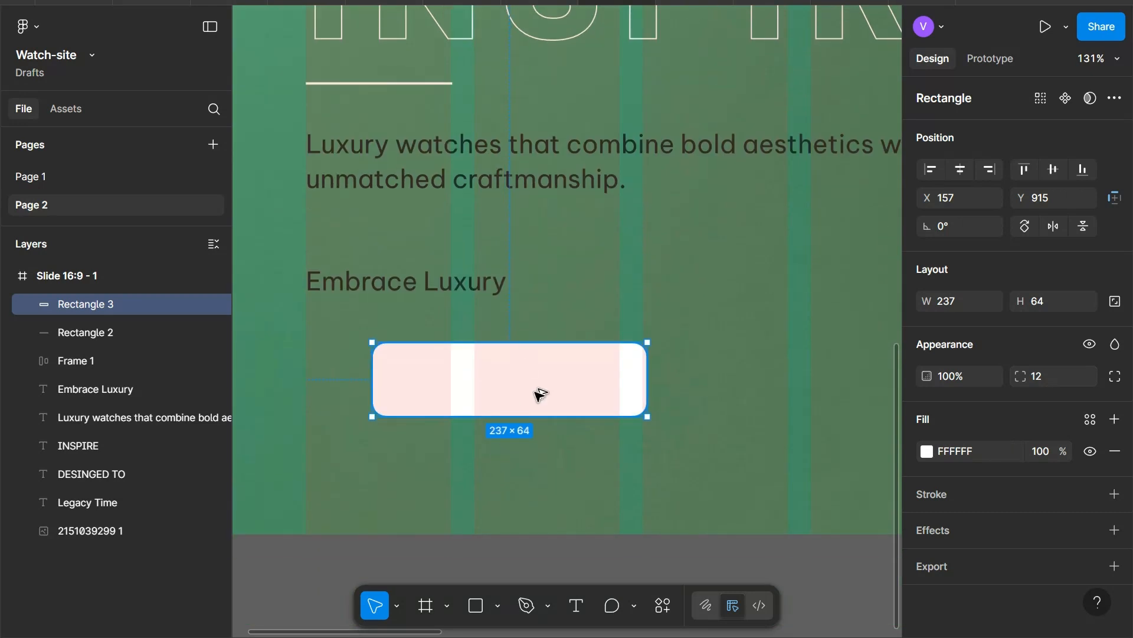
alt+drag(533, 379, 553, 437)
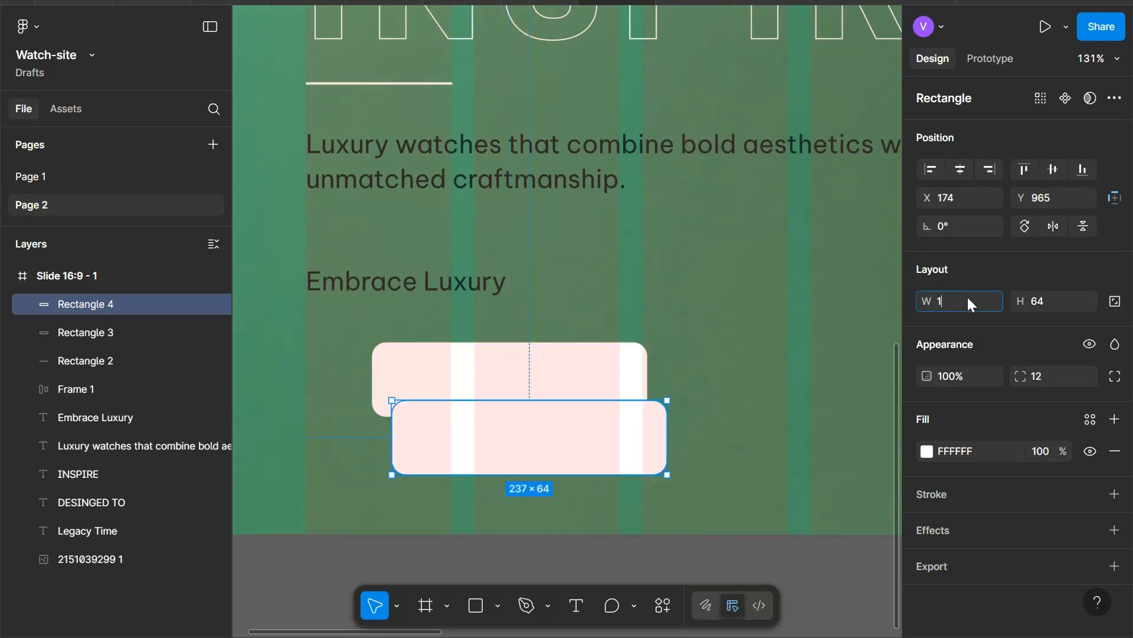
key(Tab)
text(62)
key(Return)
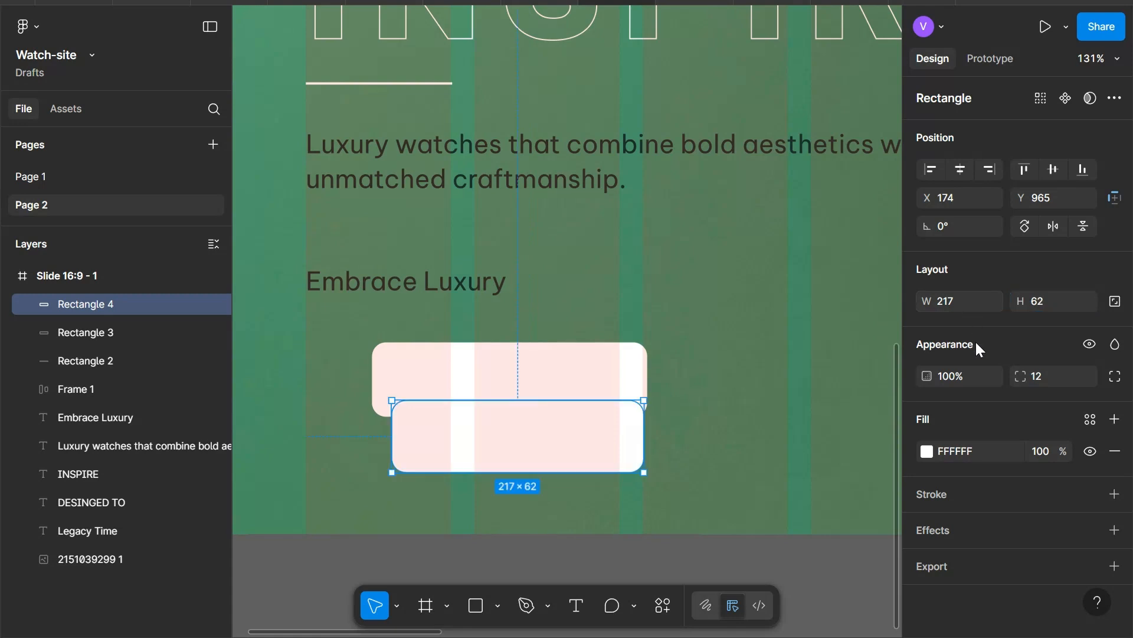
- Set the smaller rectangle's fill opacity to 40%
click(1056, 453)
text(40)
key(Return)
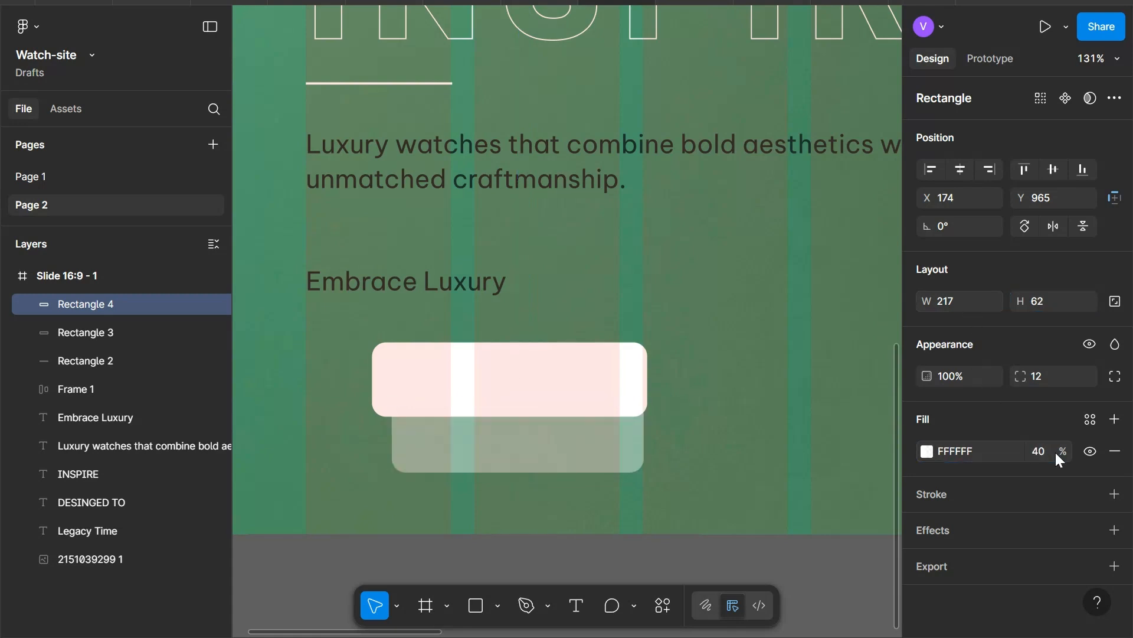
- Bring the larger white rectangle in front of the translucent one and align their horizontal centres
click(498, 361)
key(ctrl+bracketright)
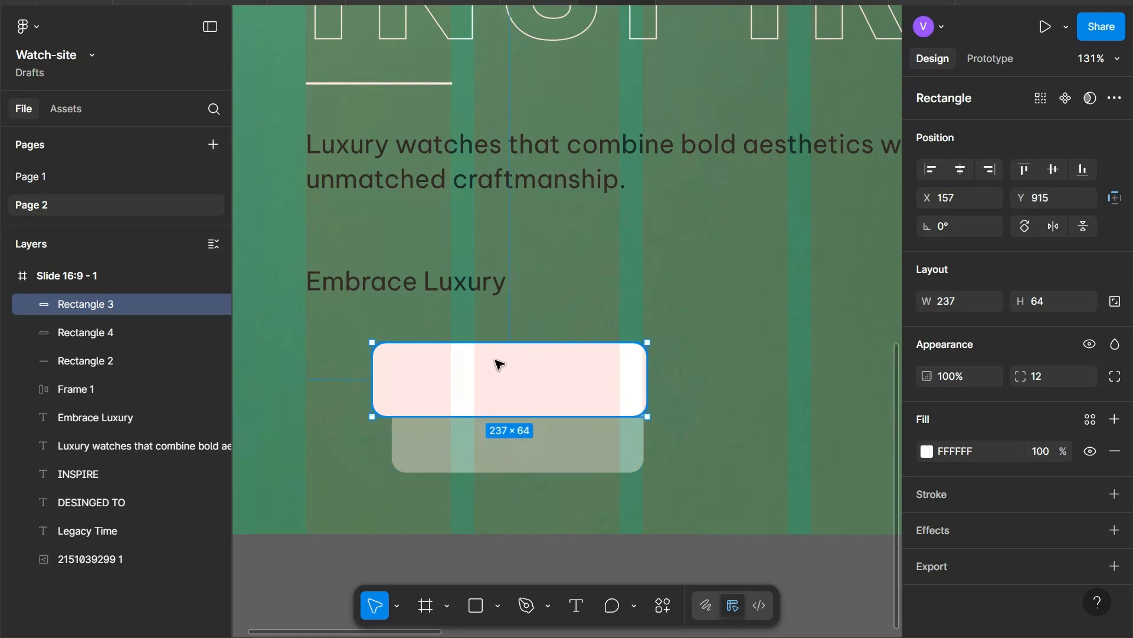
shift+click(558, 431)
click(960, 168)
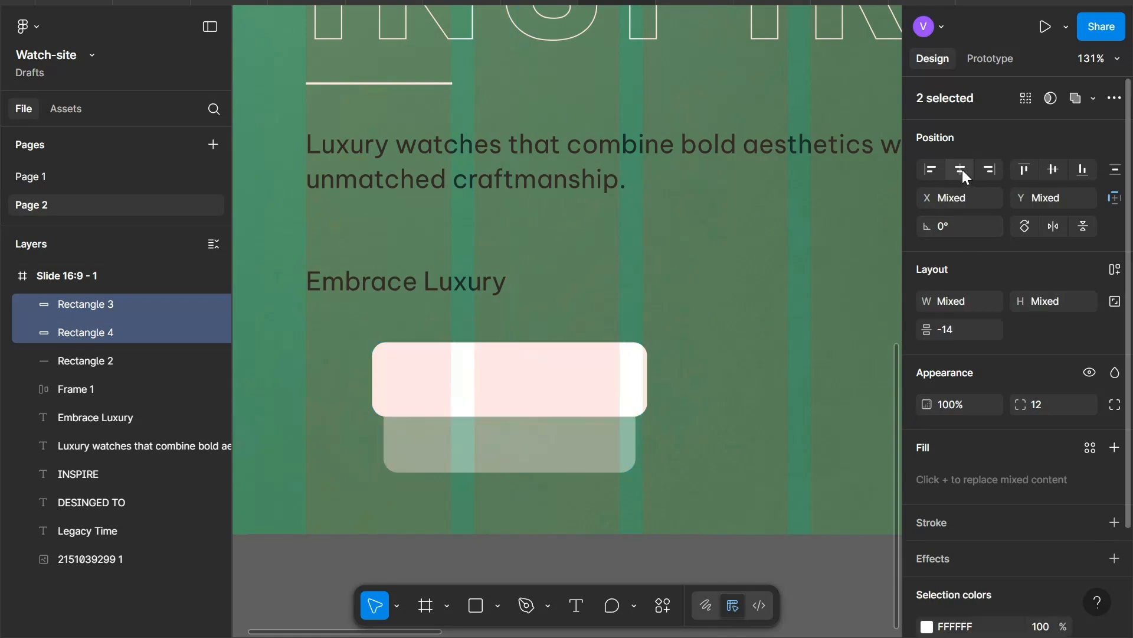
click(552, 433)
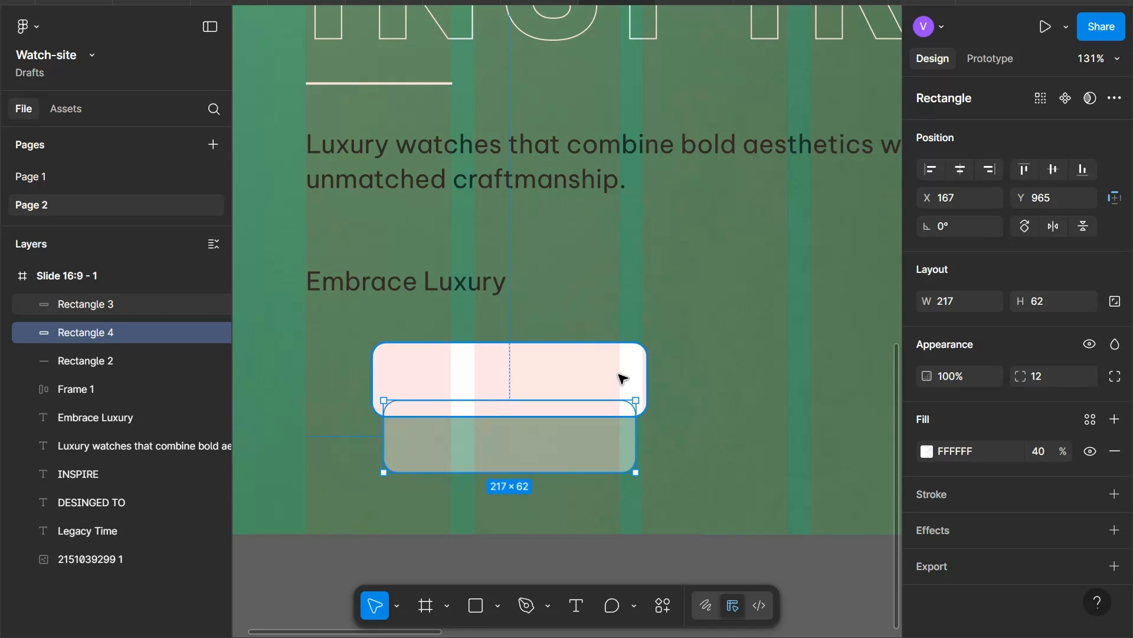
- Bring the Embrace Luxury text to the front and style it with Medium weight and 1% letter spacing
click(446, 298)
key(bracketright)
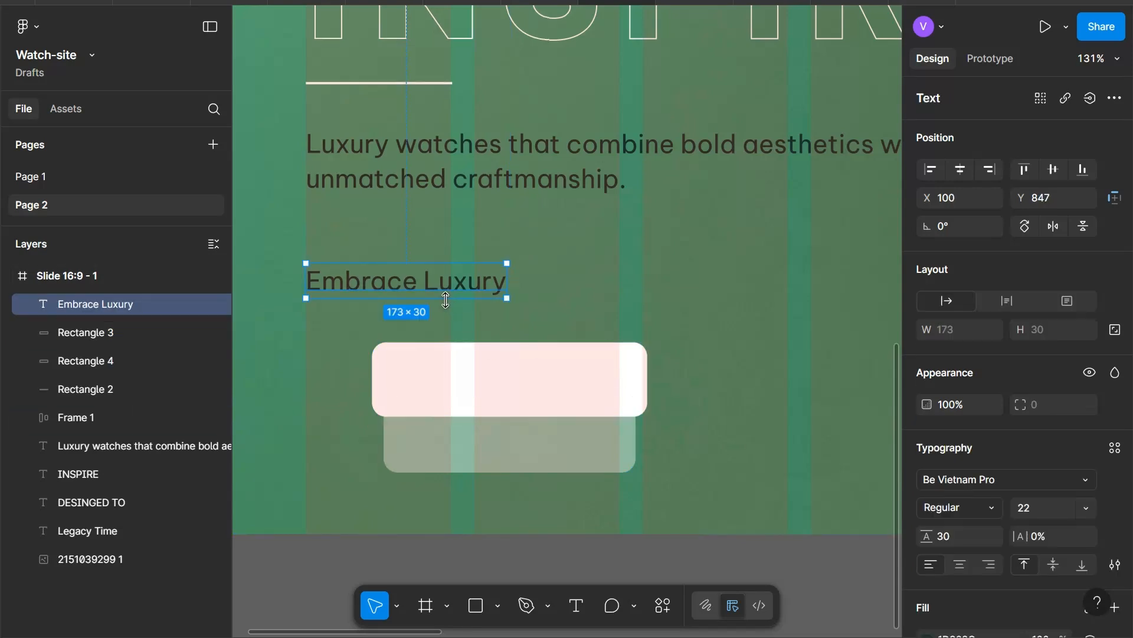
click(953, 511)
click(961, 527)
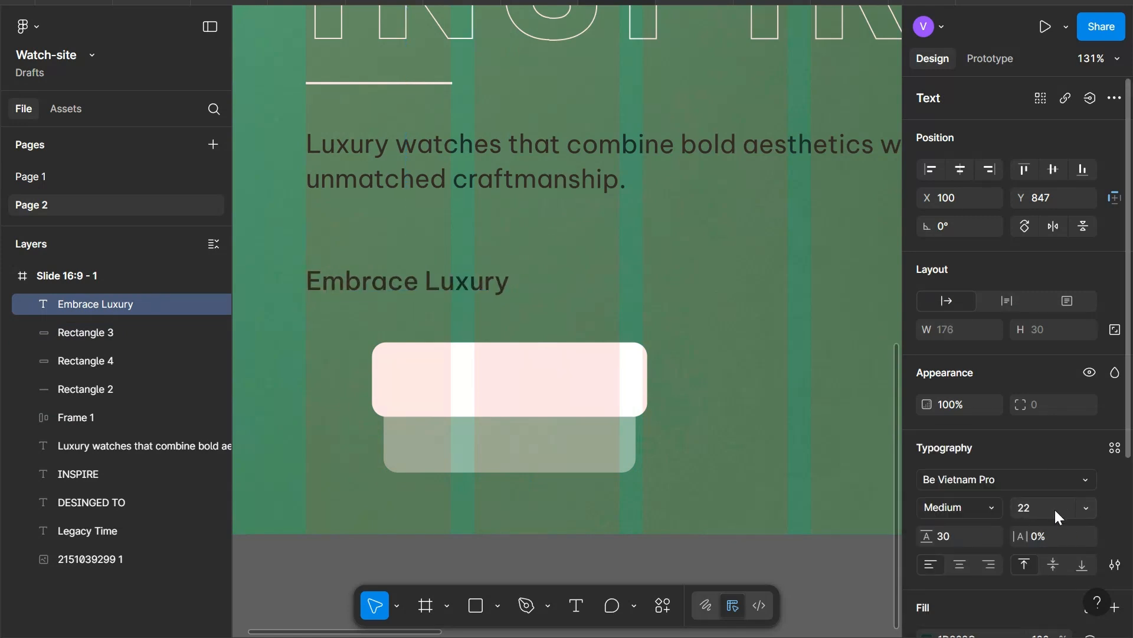
scroll(1052, 508, down, 1)
click(1047, 458)
key(Up)
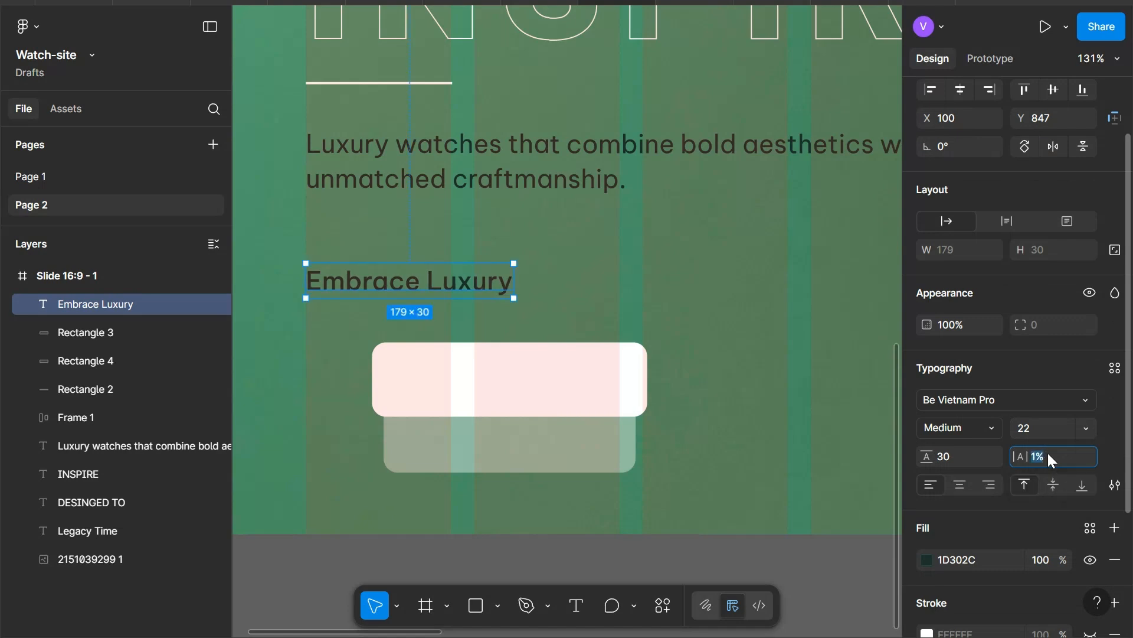
- Move the Embrace Luxury text onto the larger white rectangle and centre it there at X 186, Y 932
drag(473, 291, 577, 399)
key(Left)
key(Left)
key(Left)
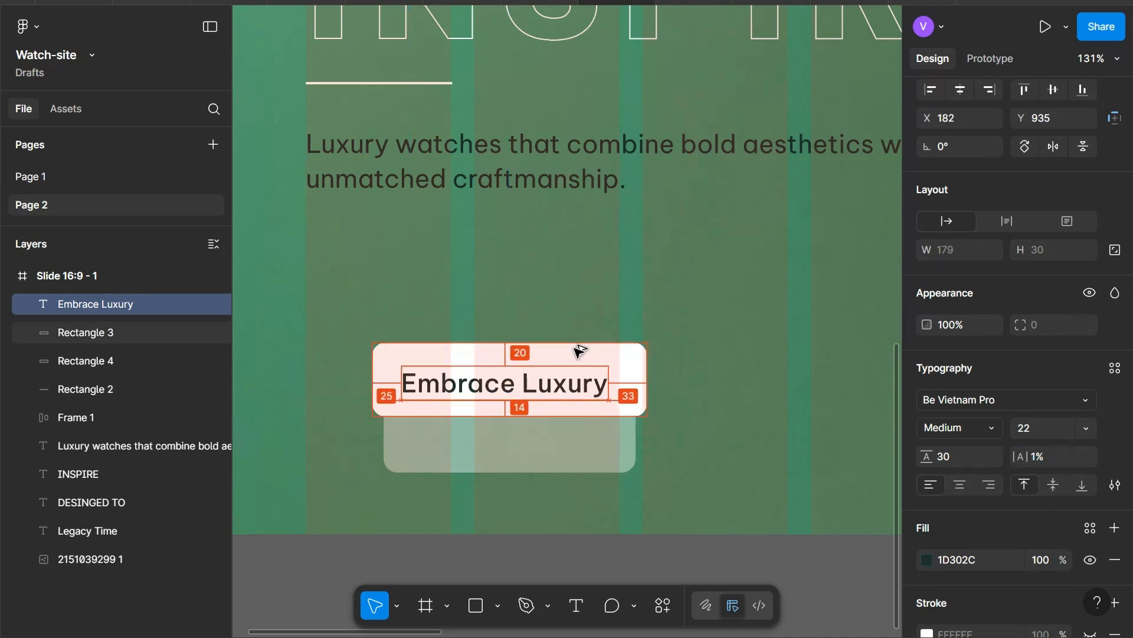
key(Right)
key(Right)
key(Right)
key(Right)
key(Left)
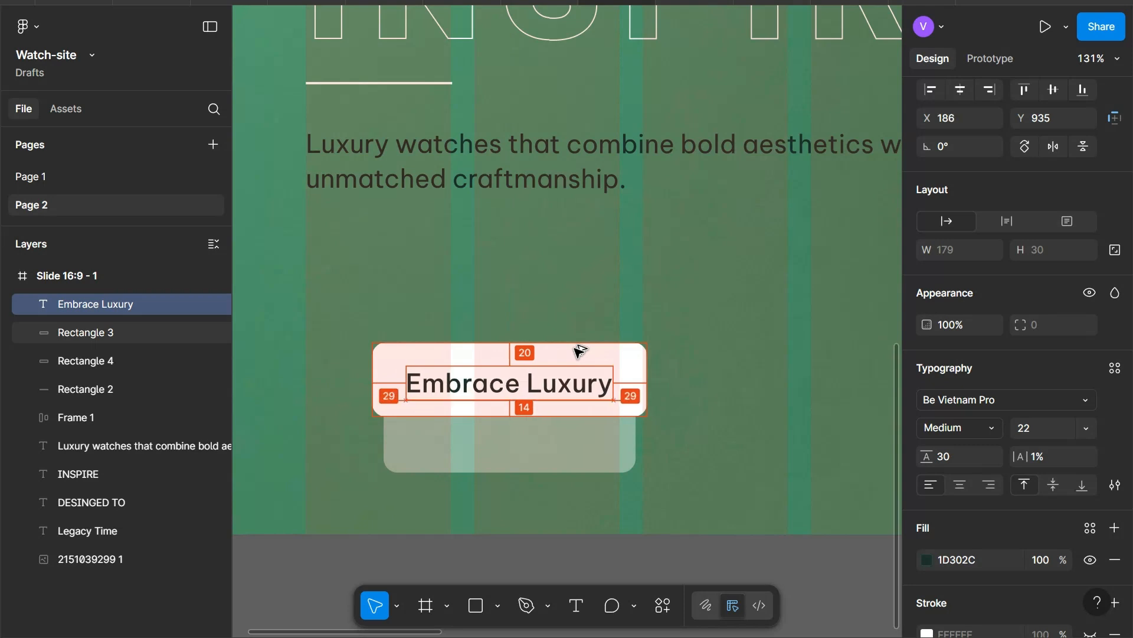
key(Up)
key(Up)
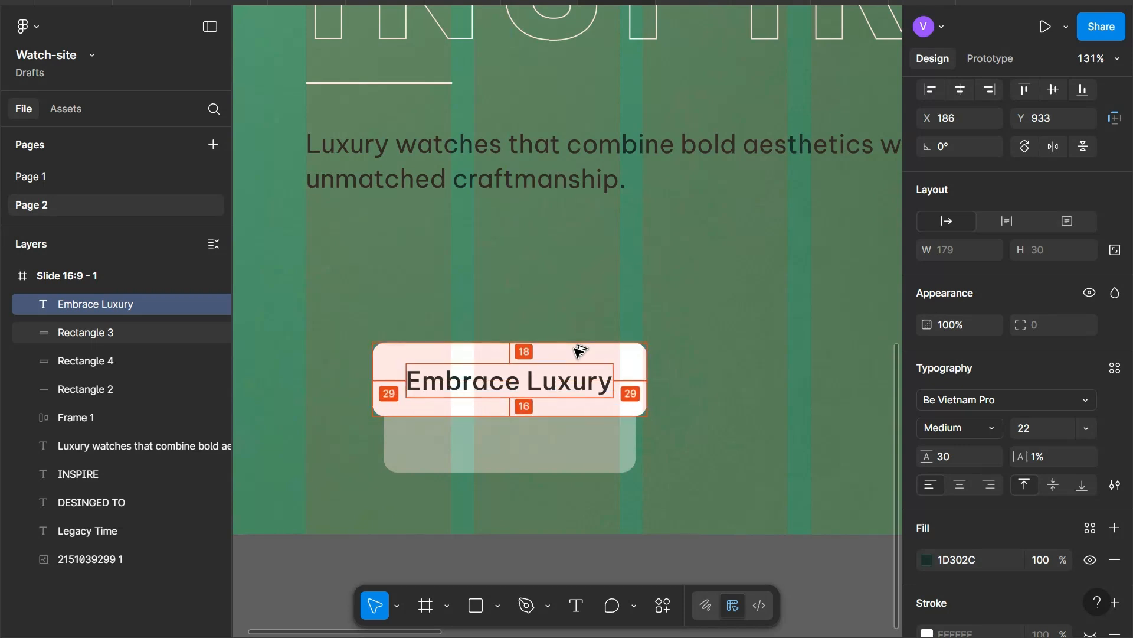
key(Down)
key(Up)
key(Up)
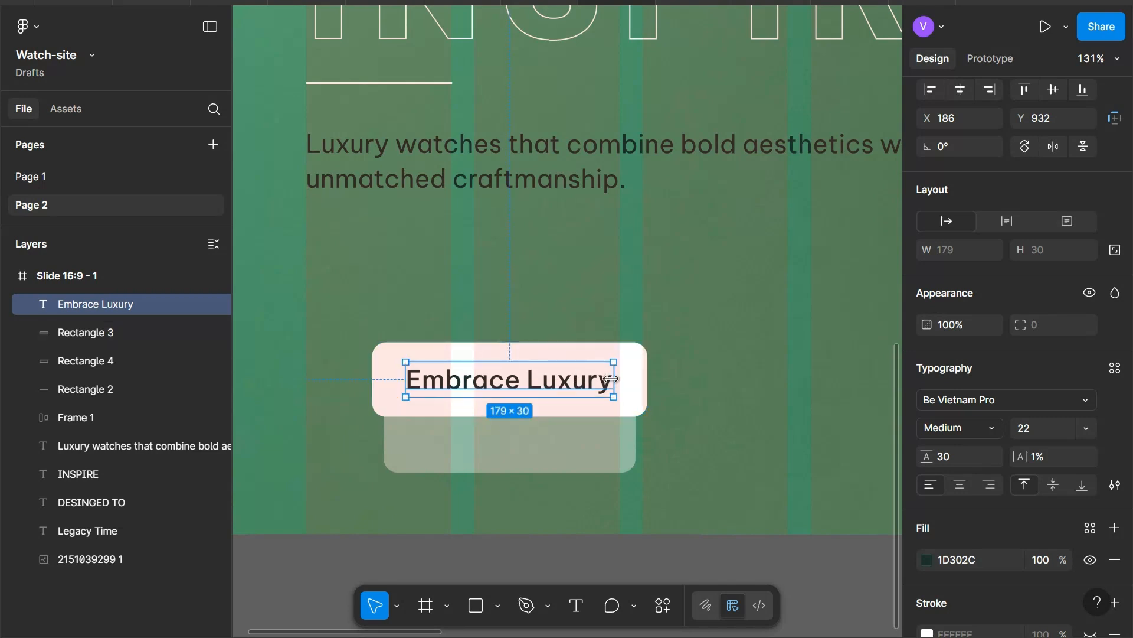
- Combine the Embrace Luxury text and the larger white rectangle into an auto layout frame
drag(616, 376, 620, 377)
key(ctrl+z)
key(alt)
shift+click(608, 354)
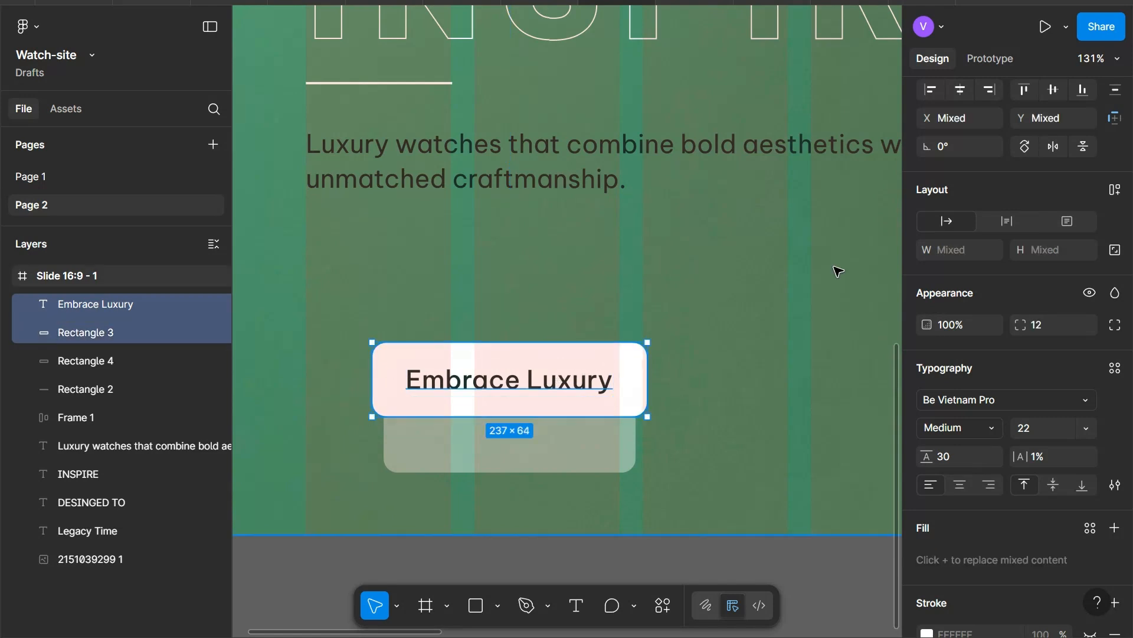
key(shift+a)
- Move the translucent rectangle up behind the button to Y 927, leaving 10 px showing below it
click(572, 448)
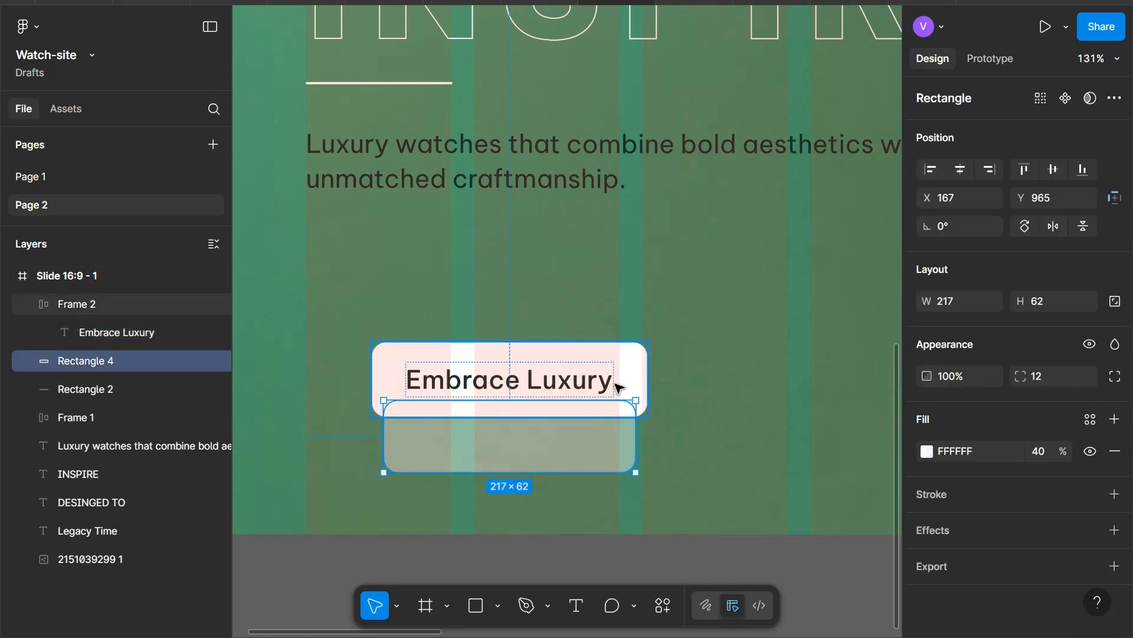
key(shift+Up)
key(shift+Up)
key(shift+Up)
key(Up)
key(Up)
key(Up)
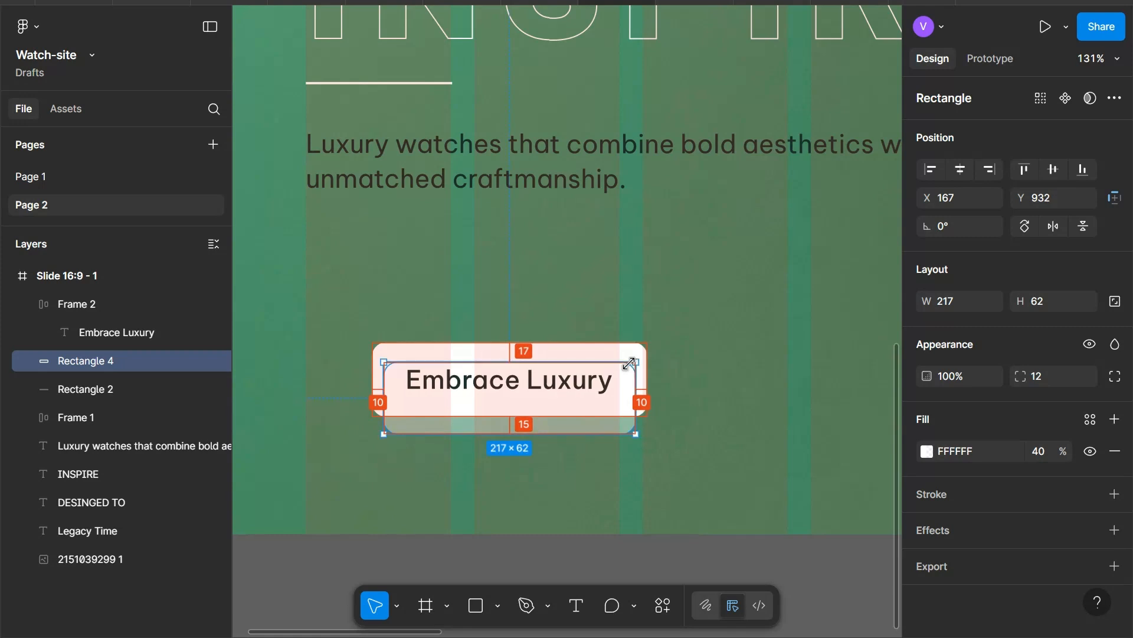
key(Up)
key(Up)
key(Up)
key(Up)
key(Up)
key(Up)
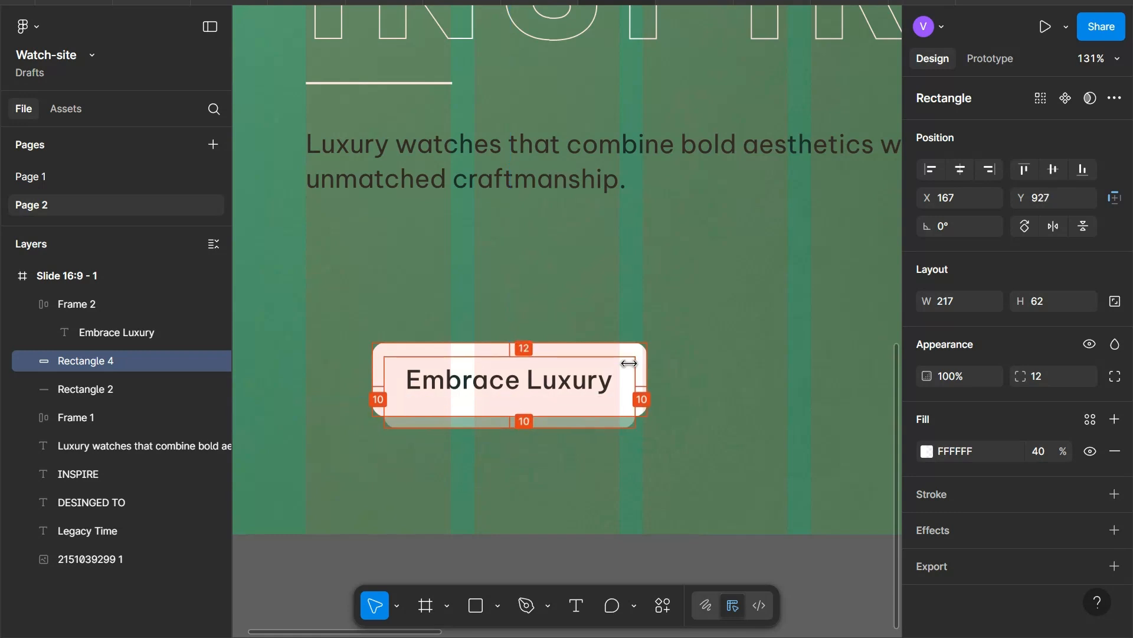
key(Escape)
- Group the Embrace Luxury button frame with the translucent rectangle behind it
click(558, 363)
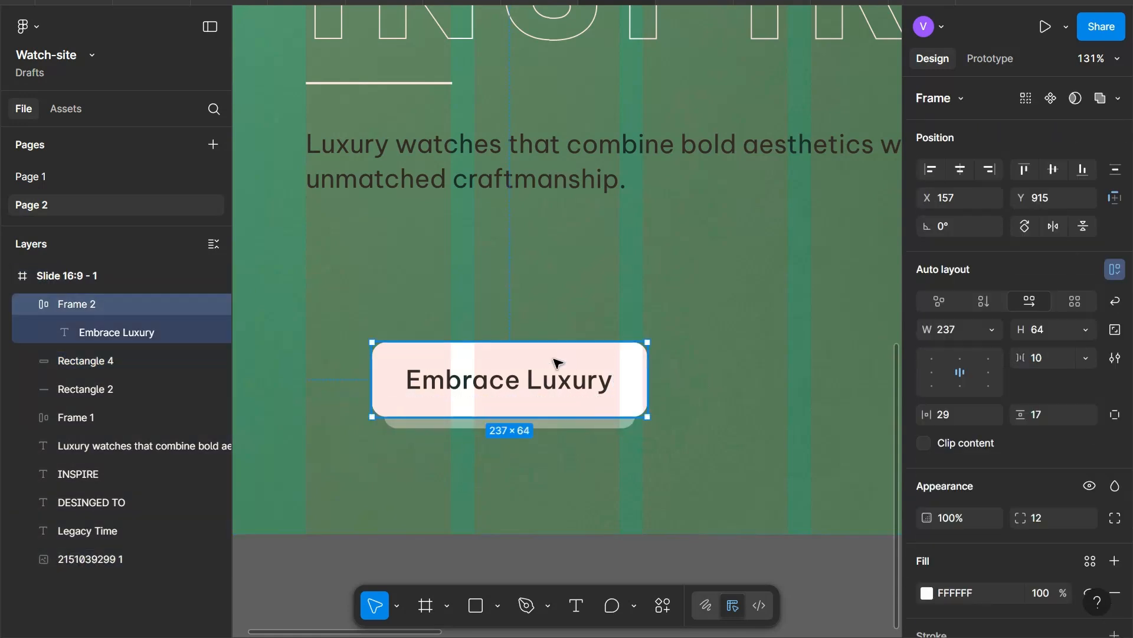
shift+click(565, 424)
key(ctrl+g)
- Move the button group up to Y 849, 60 px below the description text
key(shift+Up)
key(shift+Up)
key(shift+Up)
key(shift+Up)
key(shift+Up)
key(shift+Up)
key(shift+Up)
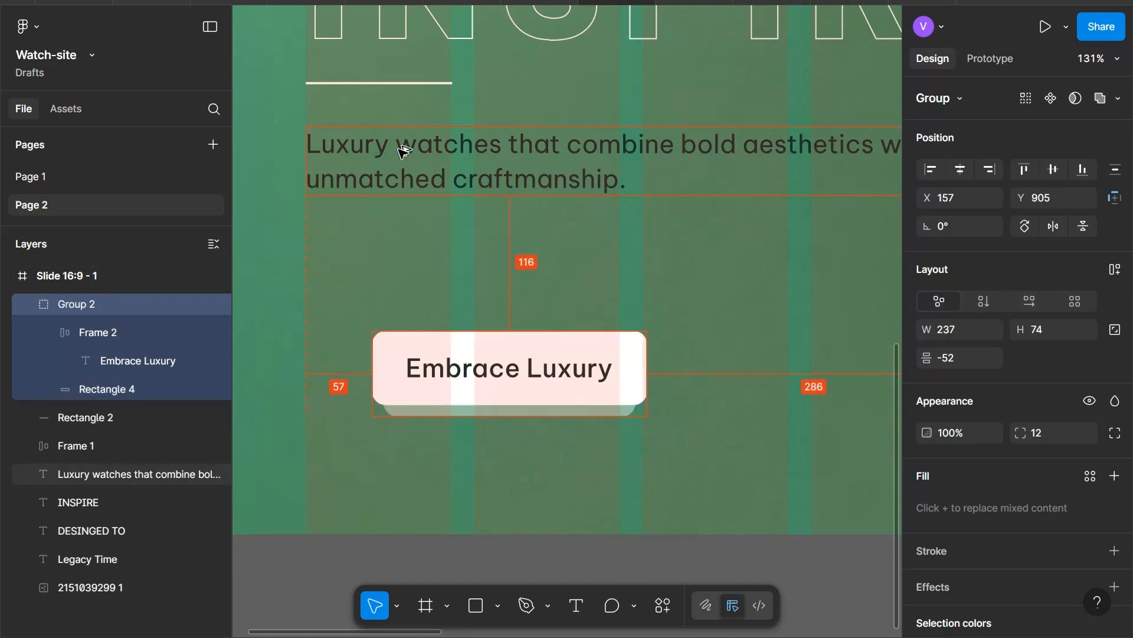
key(Down)
key(Down)
key(Down)
key(Down)
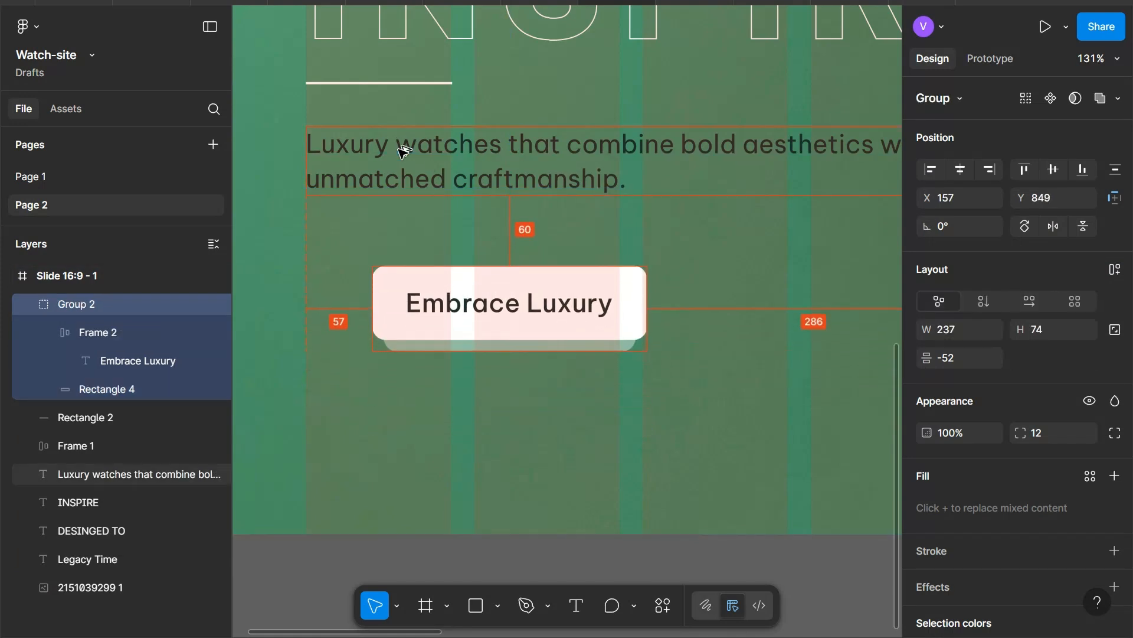
- Shift the button group to X 100, flush with the left edge of the description text
key(shift+Left)
key(shift+Left)
key(Right)
key(Right)
key(Right)
key(shift+Left)
key(shift+Left)
key(shift+Left)
key(shift+Left)
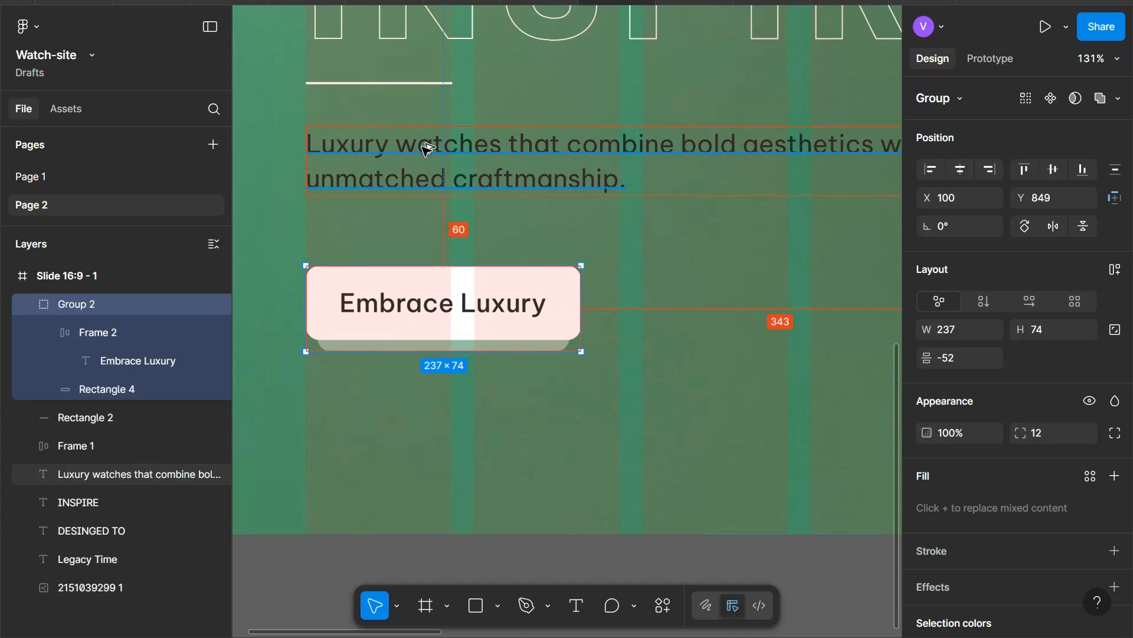
- Preview the hero section with the finished Embrace Luxury button in presentation view and return to the editor
click(1045, 26)
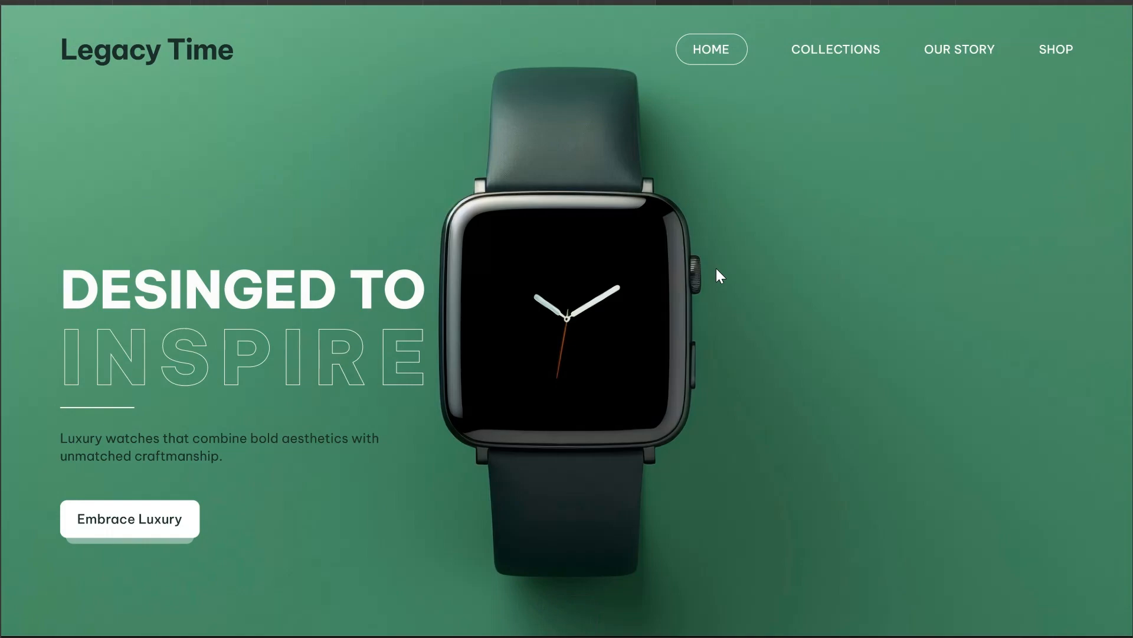
click(617, 3)
scroll(661, 259, down, 5)
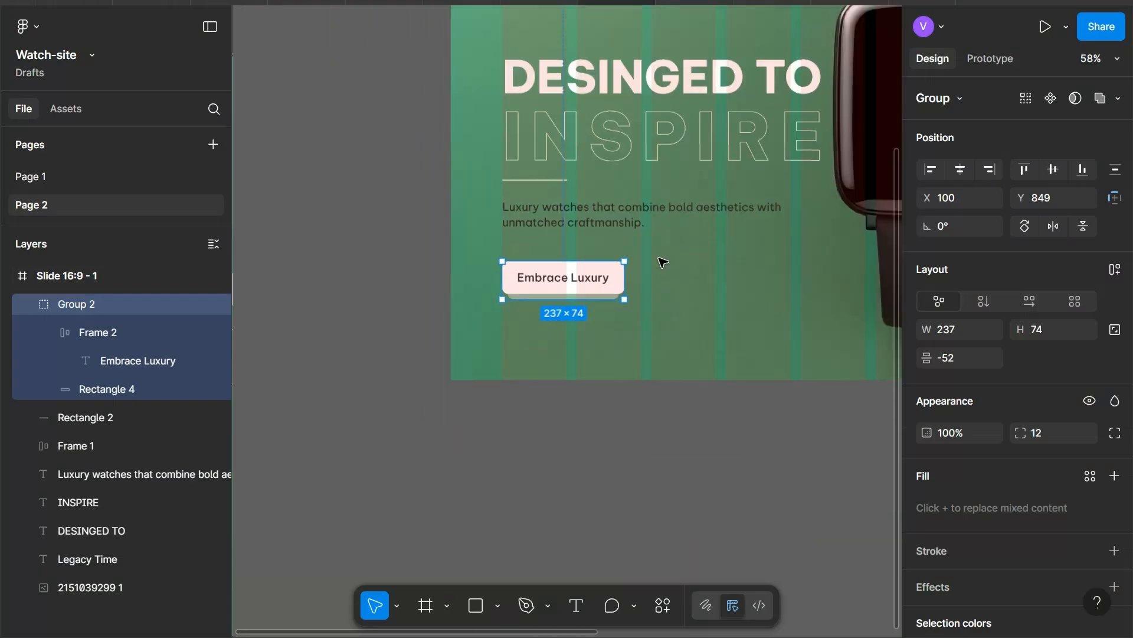
click(781, 327)
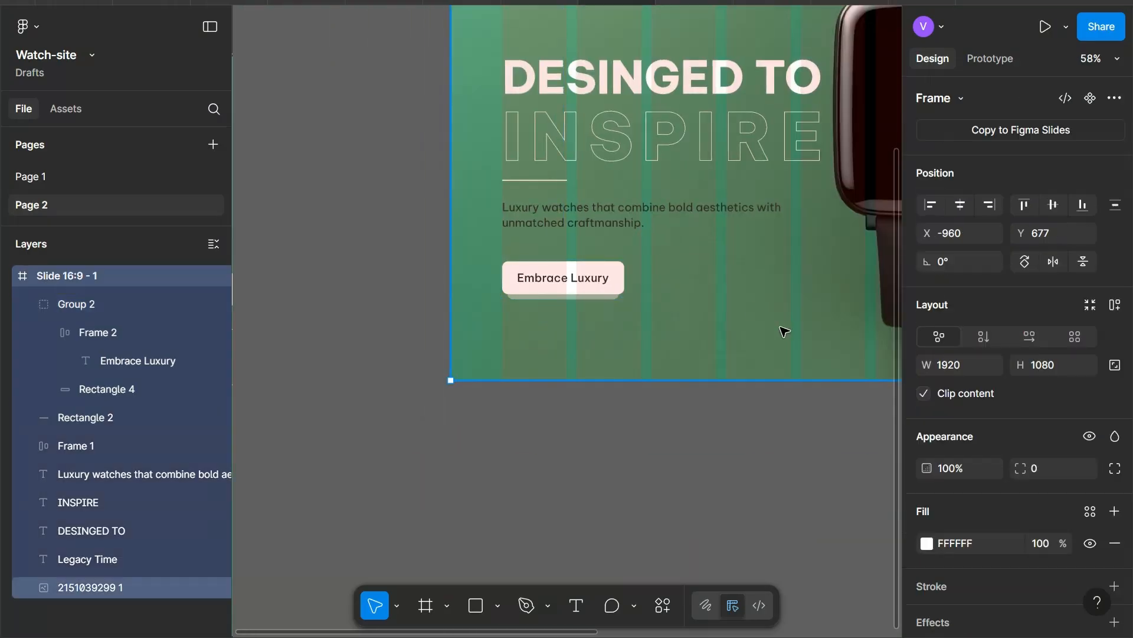
- Duplicate the DESINGED TO headline into the empty area right of the watch and change its text to "Luxury"
scroll(780, 326, right, 3)
scroll(780, 327, up, 1)
drag(415, 170, 769, 162)
scroll(724, 175, right, 3)
key(Return)
text(LUXU)
key(BackSpace)
key(BackSpace)
key(BackSpace)
text(uxury)
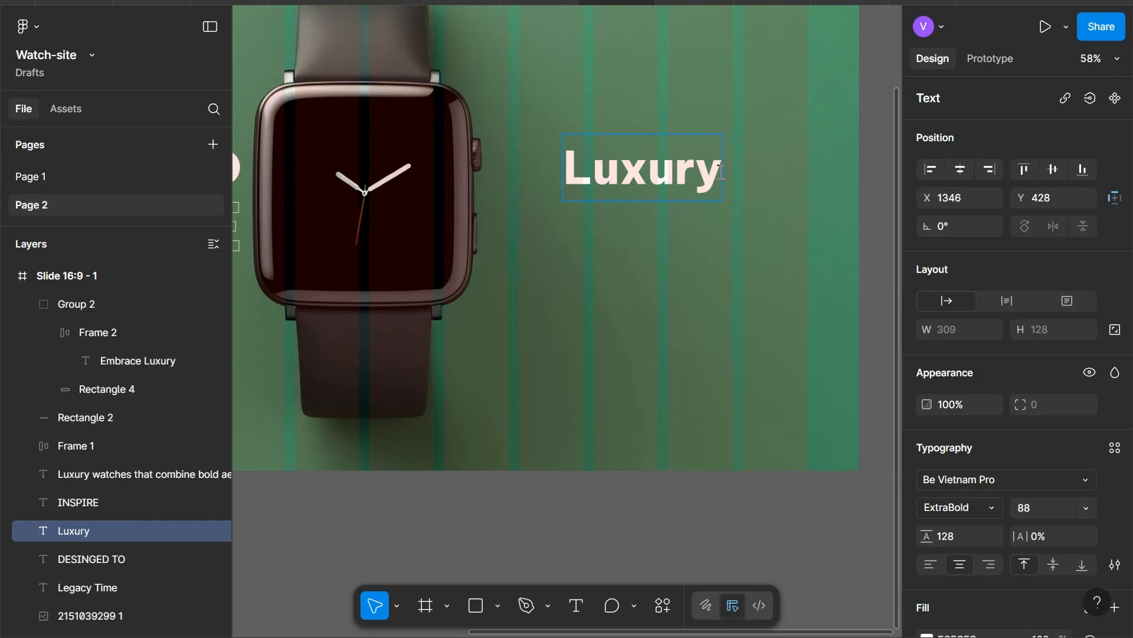
key(Escape)
- Set the Luxury text to Bold weight and font size 137
scroll(979, 413, down, 3)
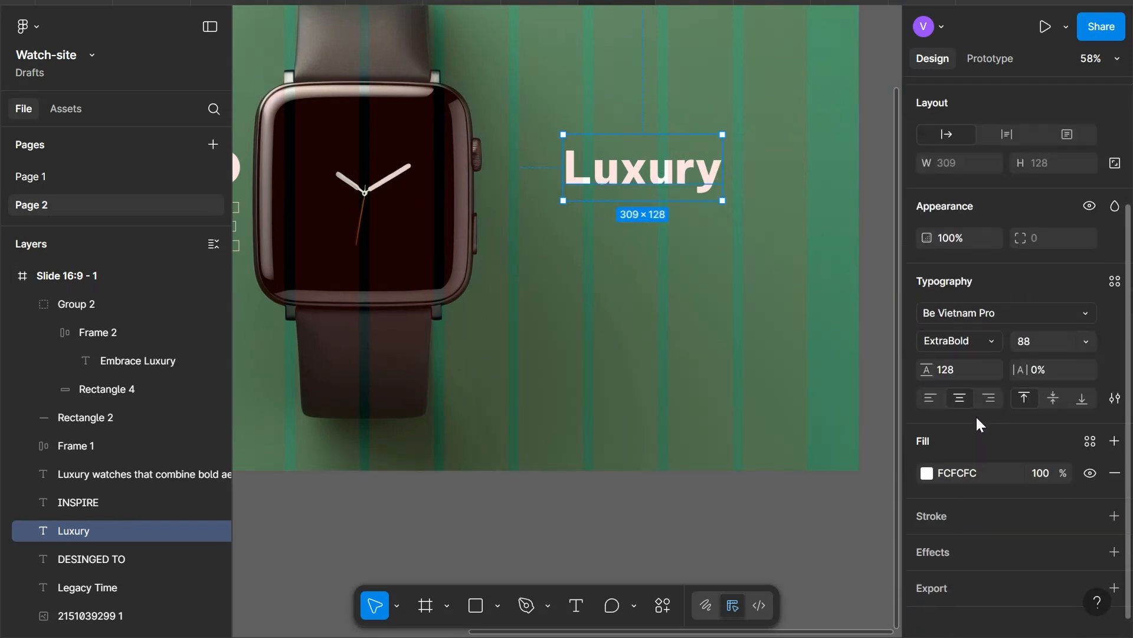
click(973, 321)
click(983, 345)
click(951, 321)
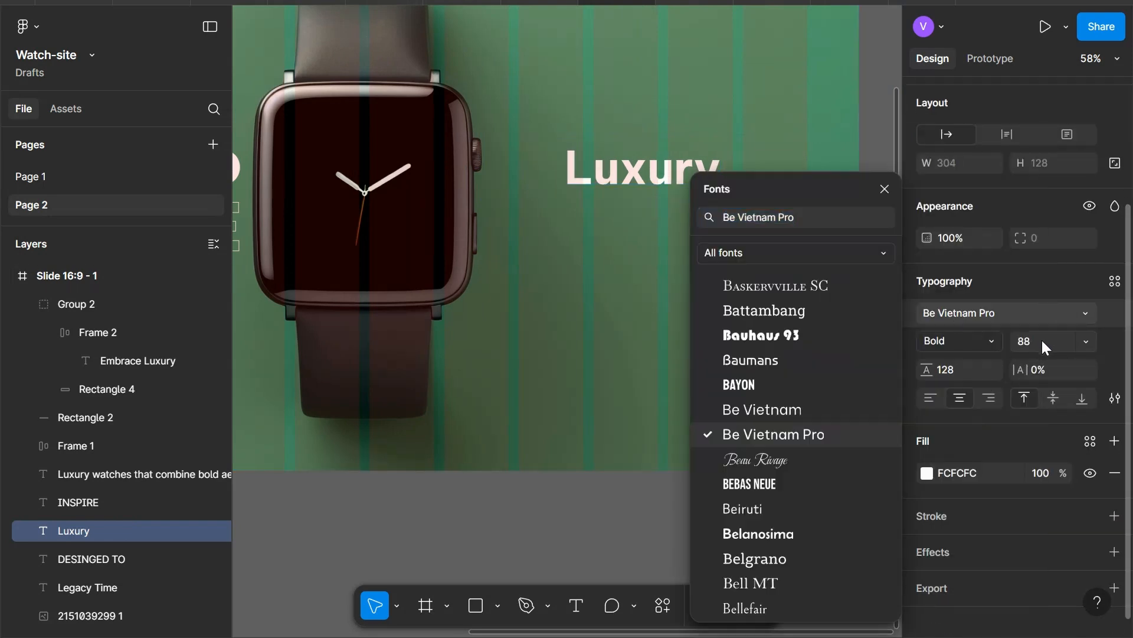
click(1057, 342)
text(137)
key(Return)
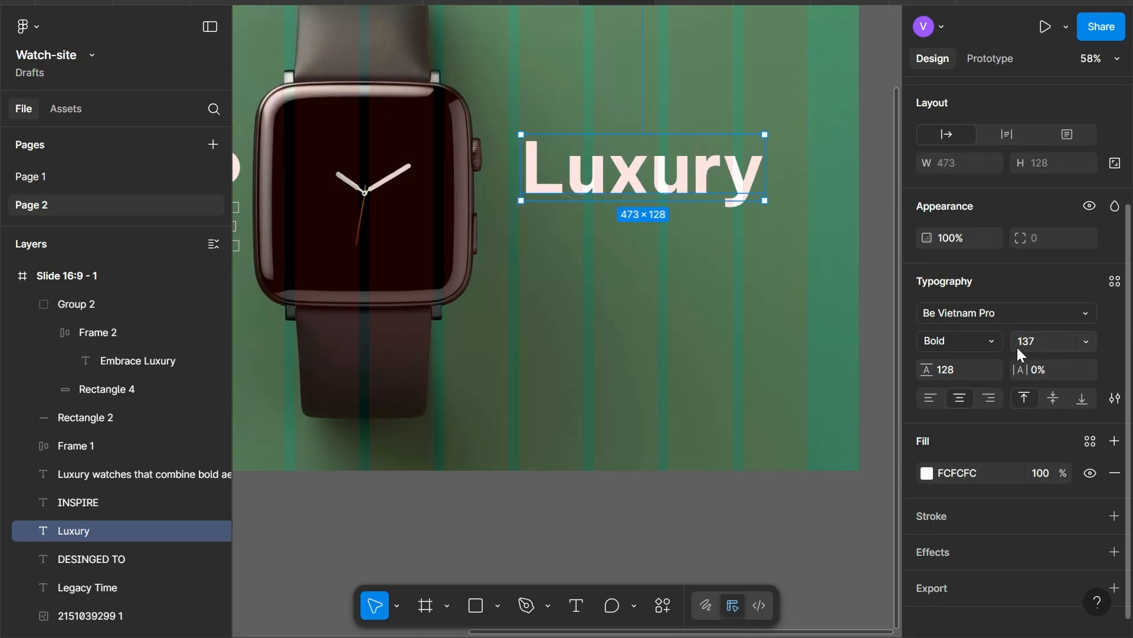
- Set the Luxury text's letter spacing to 2% and its line height to Auto
click(1064, 363)
key(Up)
key(Up)
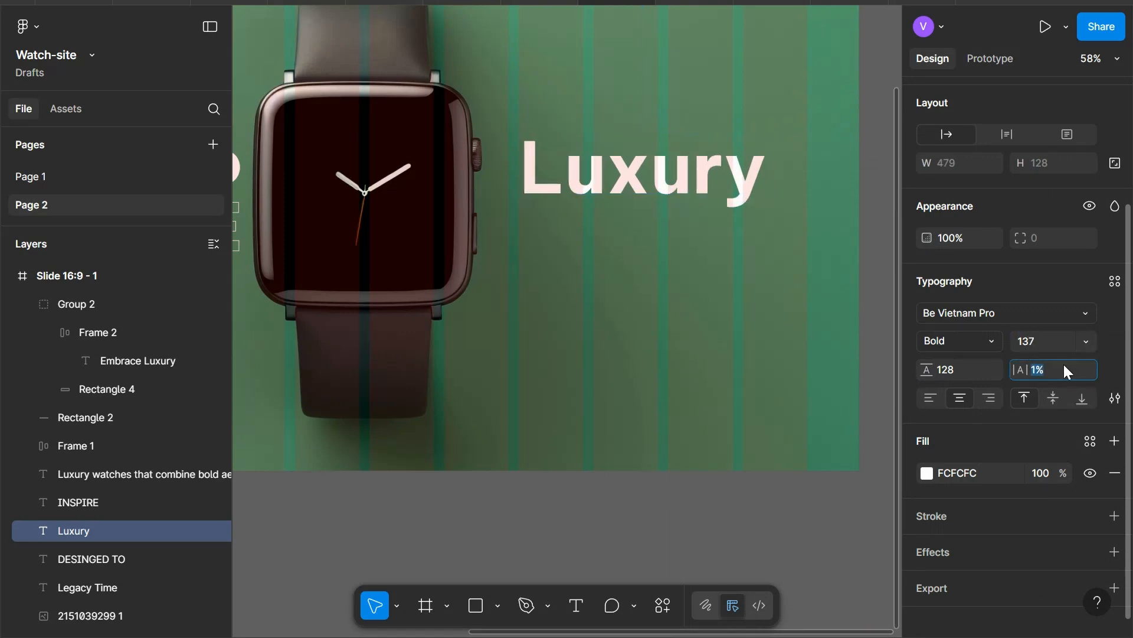
click(970, 370)
text(auto)
key(Return)
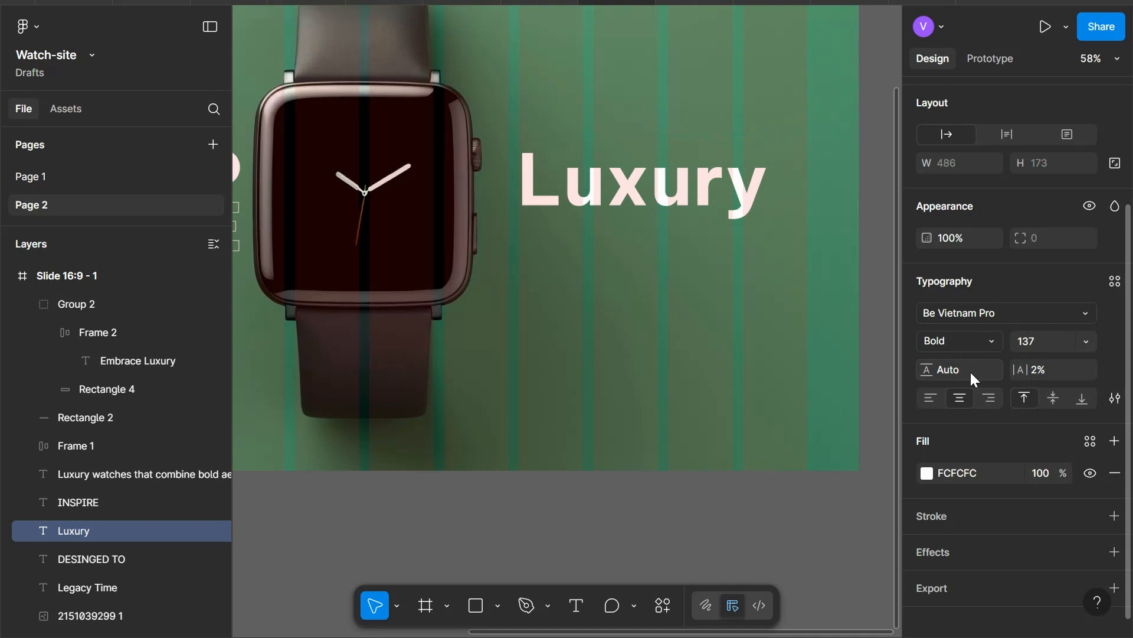
- Set the Luxury text's layer opacity to 10%
click(978, 473)
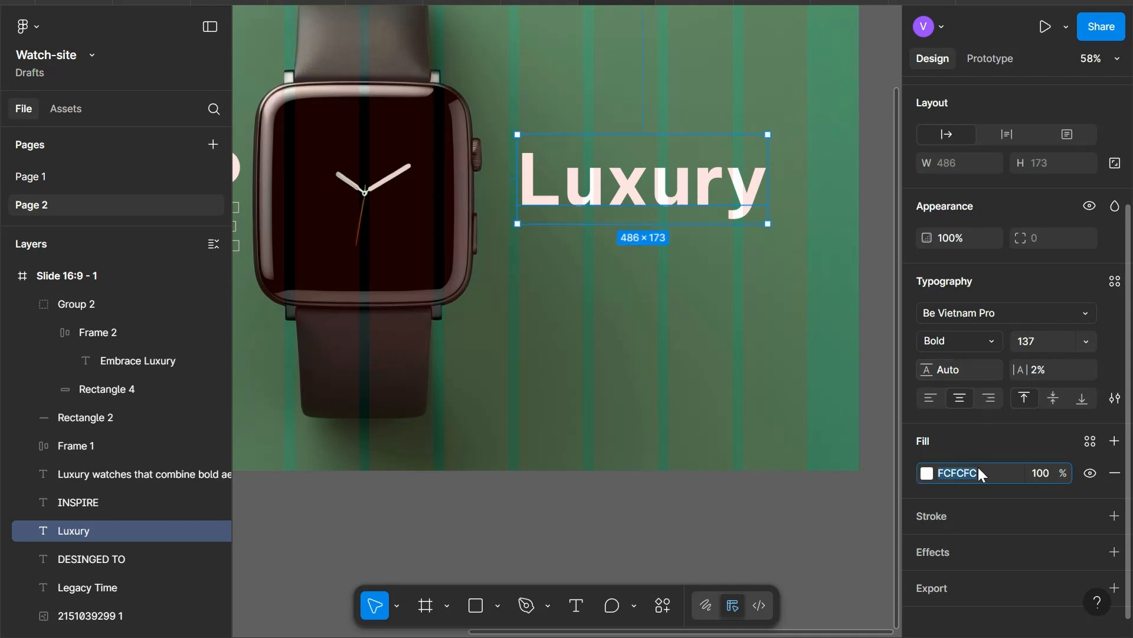
click(710, 356)
click(635, 154)
click(714, 330)
scroll(717, 335, up, 3)
click(717, 319)
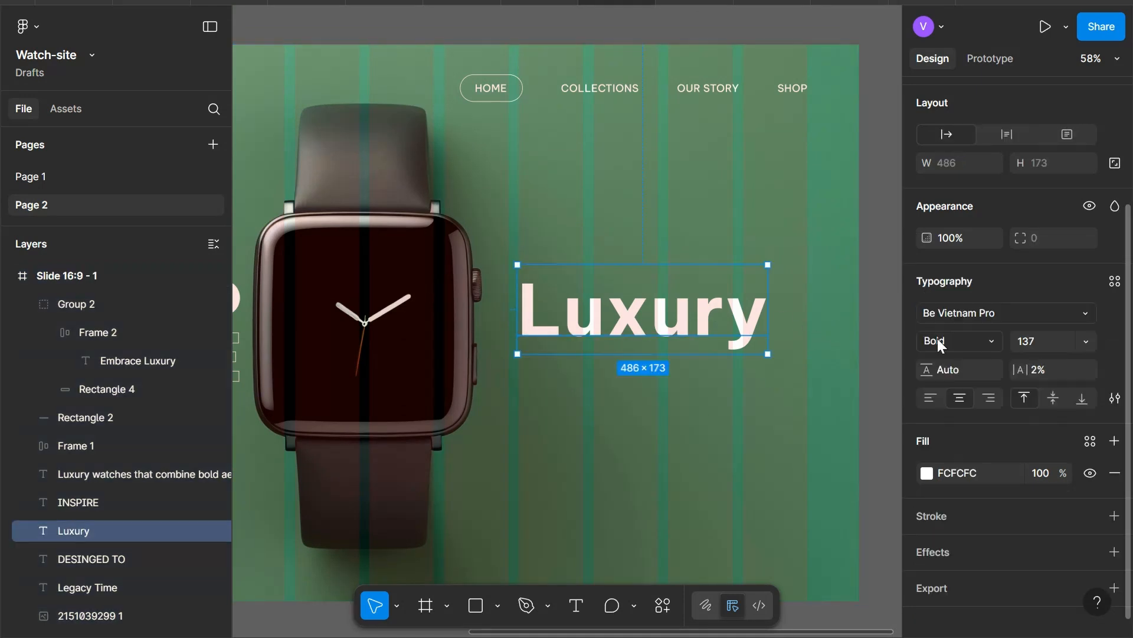
click(971, 242)
text(10)
key(Return)
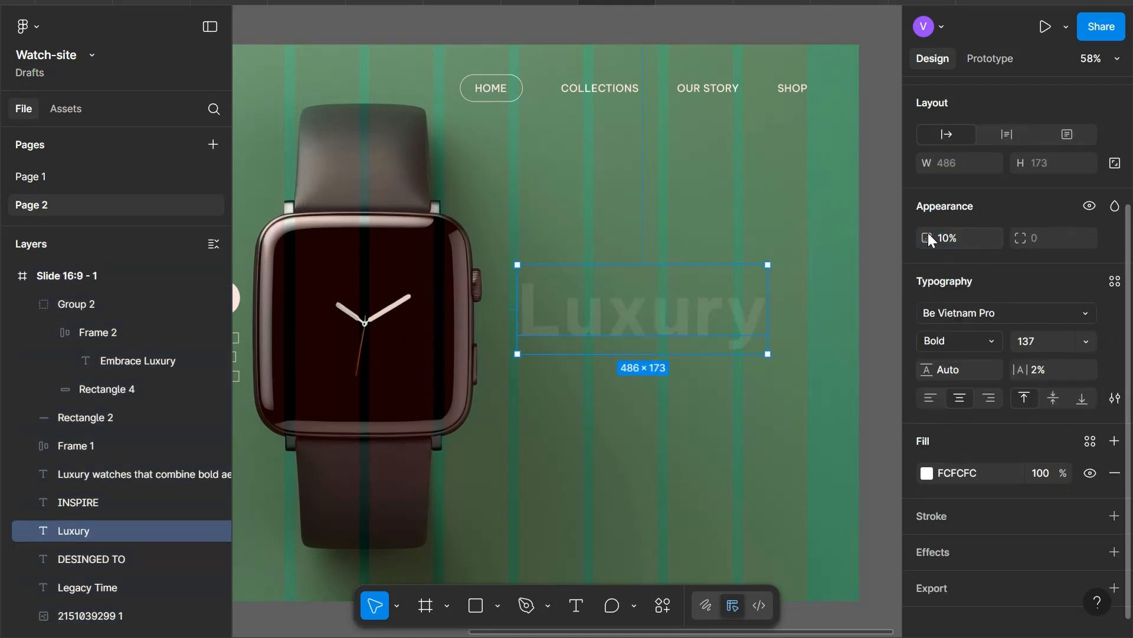
- Centre the Luxury text vertically in the slide frame and move it closer to the watch at X 1210
click(713, 214)
click(713, 311)
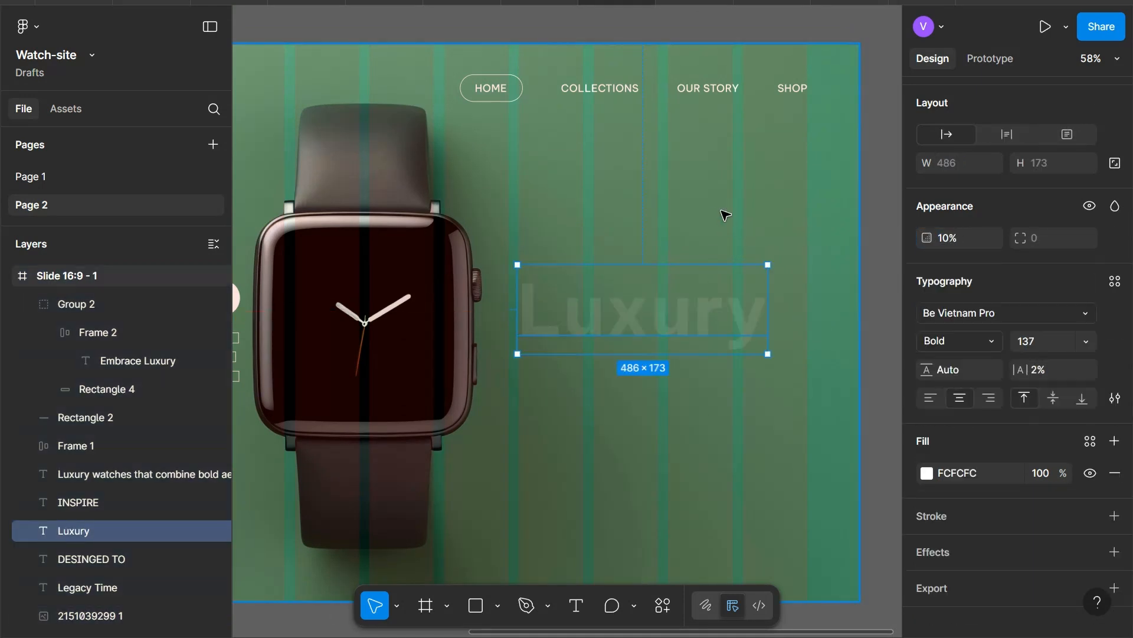
scroll(1033, 185, up, 3)
click(1053, 169)
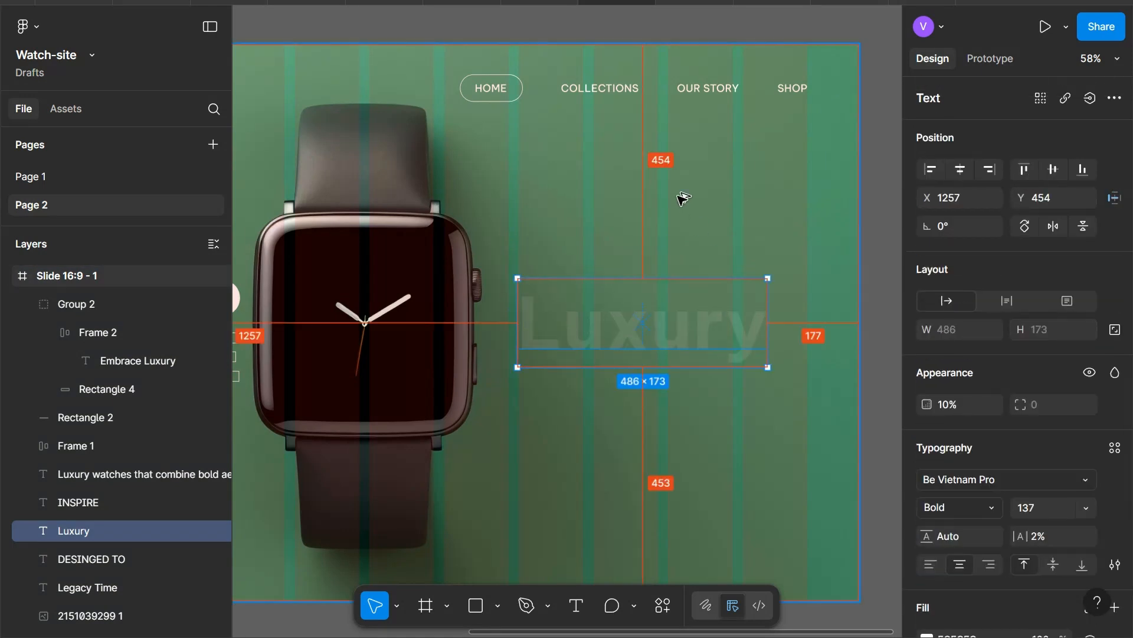
key(Left)
key(Left)
key(Left)
key(Left)
key(Left)
key(Left)
key(Left)
key(Left)
key(Left)
key(Left)
key(Left)
key(Left)
key(Left)
key(Left)
key(Left)
key(Left)
key(Left)
key(Left)
key(Left)
key(Left)
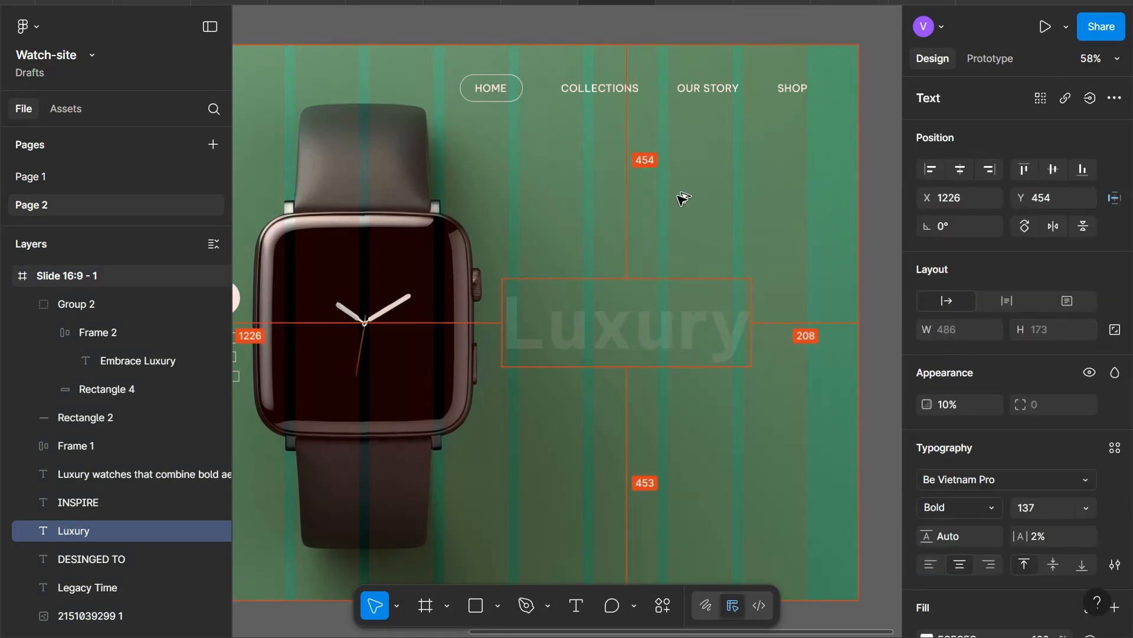
key(Right)
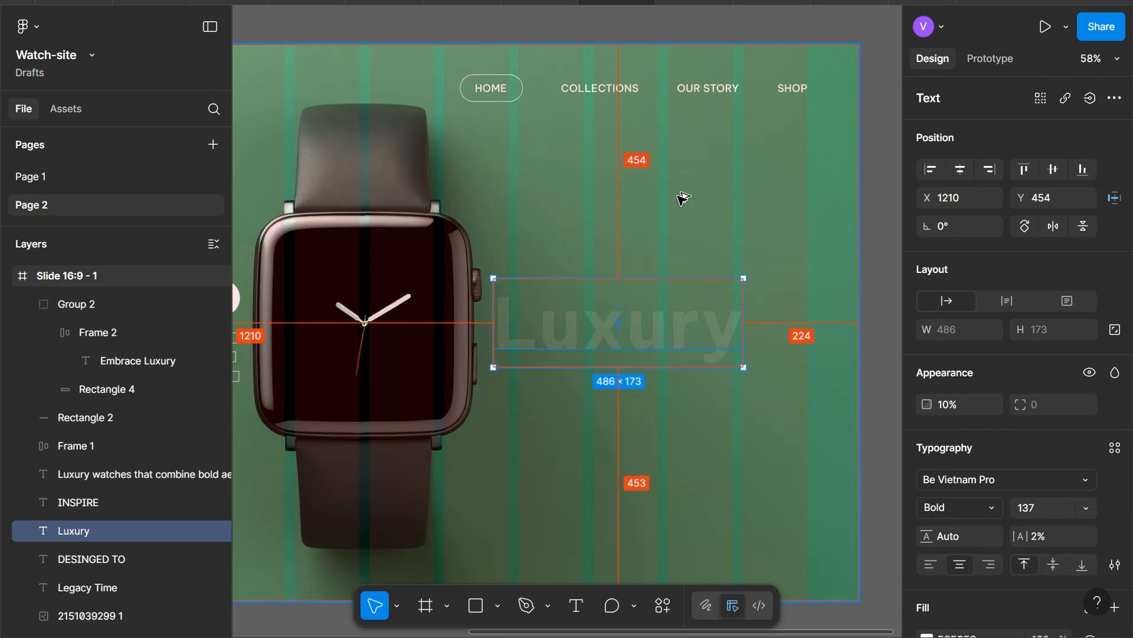
- Preview the slide with the faint Luxury text in presentation view and return to the editor
key(Escape)
key(ctrl+alt+Return)
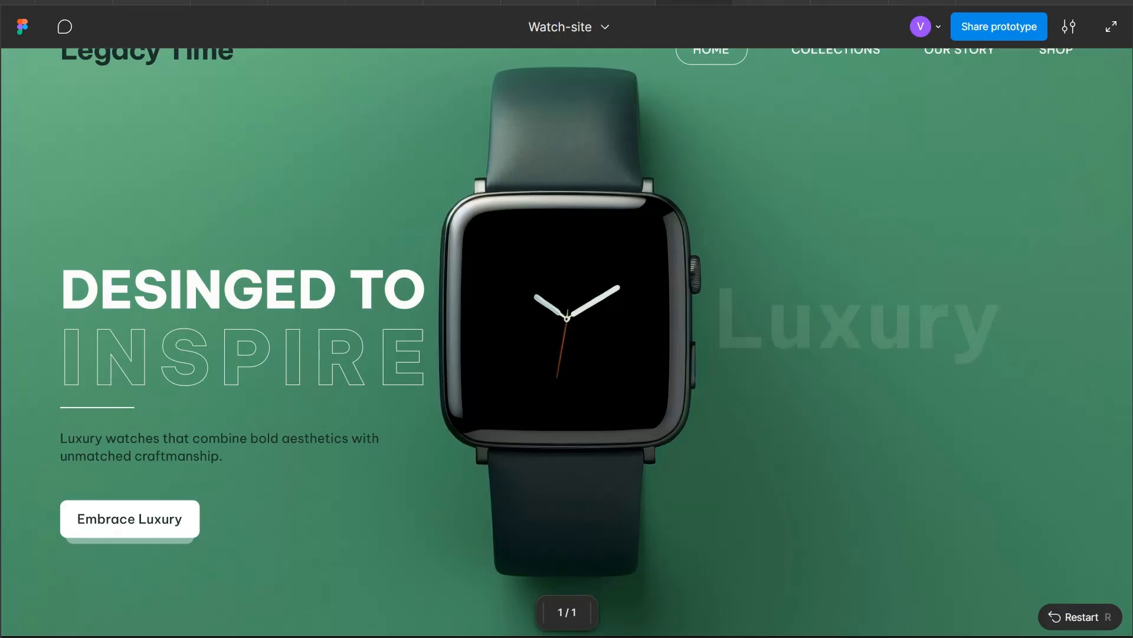
key(Escape)
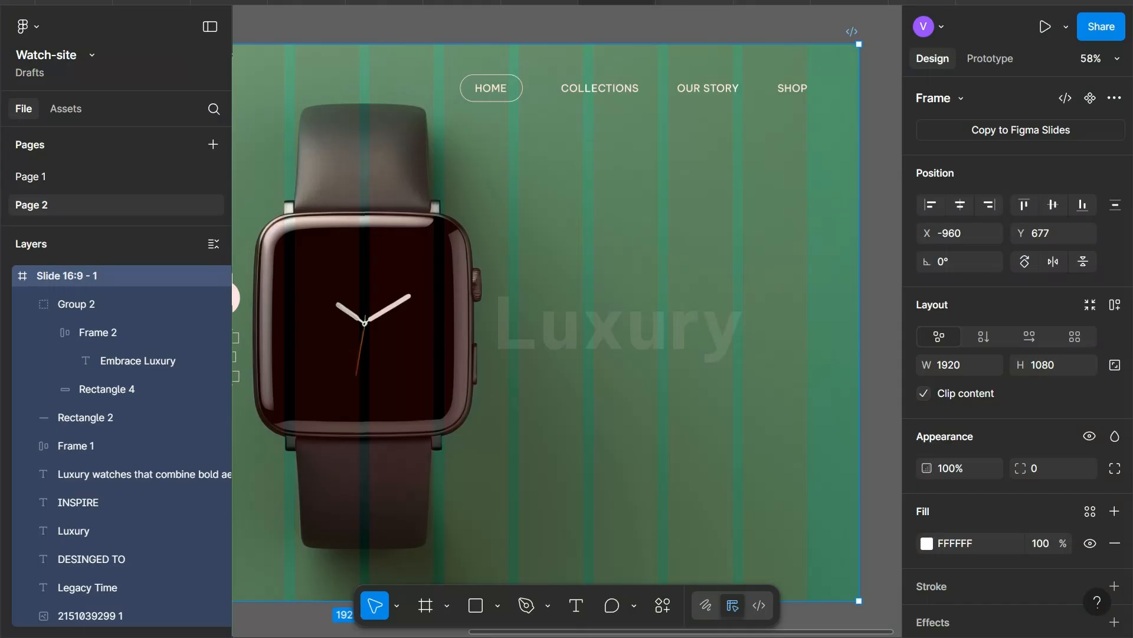
- Duplicate the faint Luxury text below the original and change the copy's text to "$ 349.00"
click(654, 317)
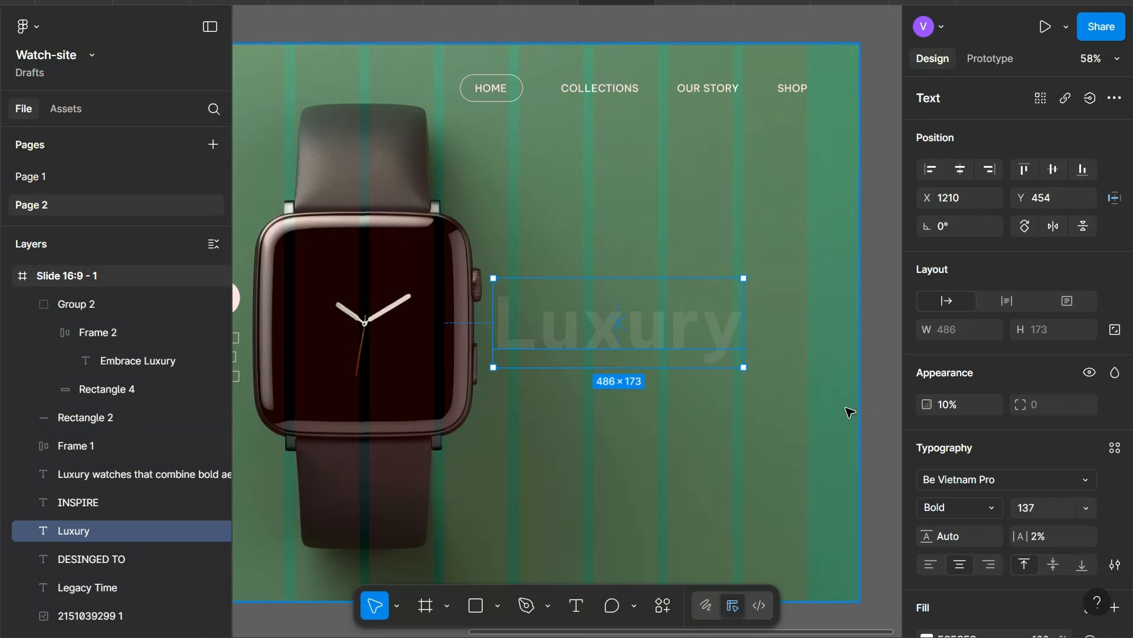
scroll(670, 256, down, 5)
scroll(640, 142, up, 1)
drag(614, 124, 662, 247)
scroll(661, 246, up, 4)
scroll(762, 270, right, 1)
double_click(686, 247)
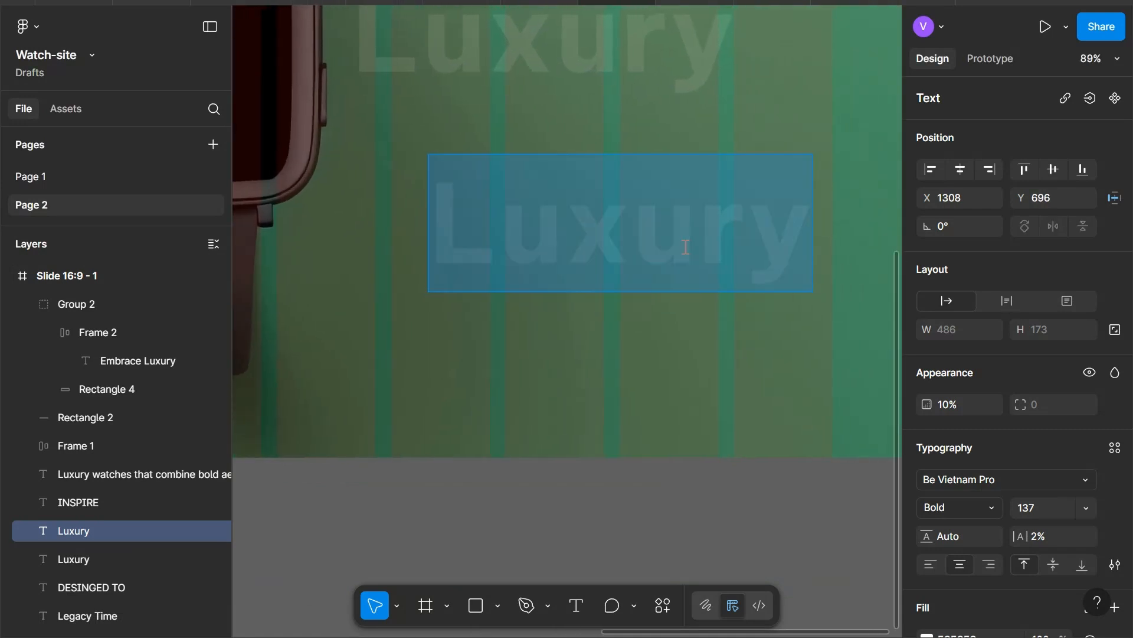
text($ )
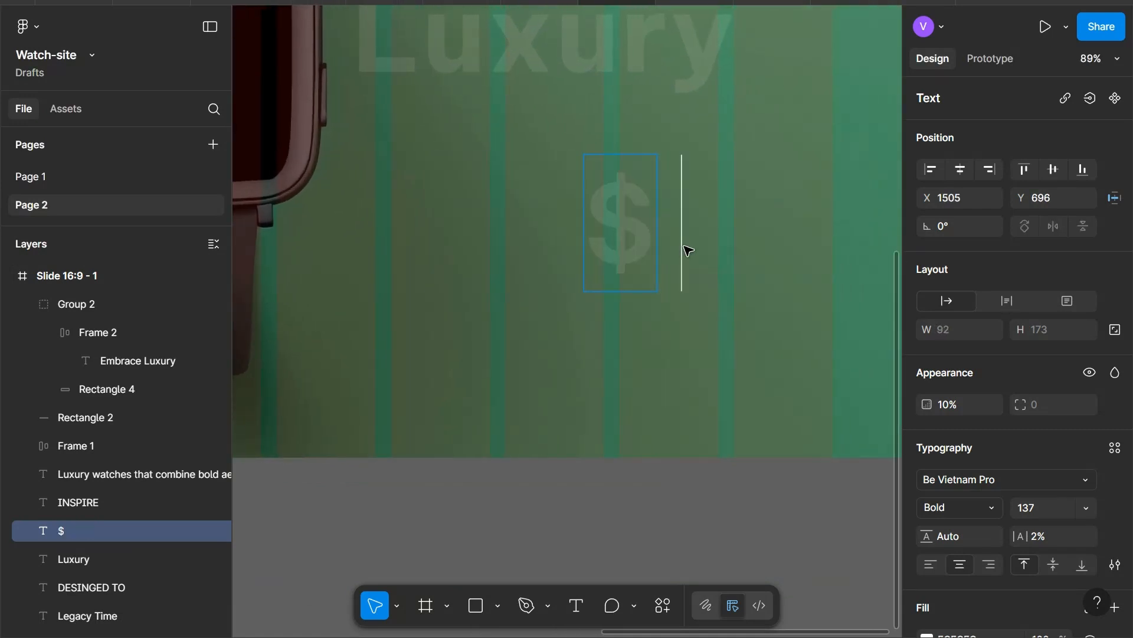
text(349.00)
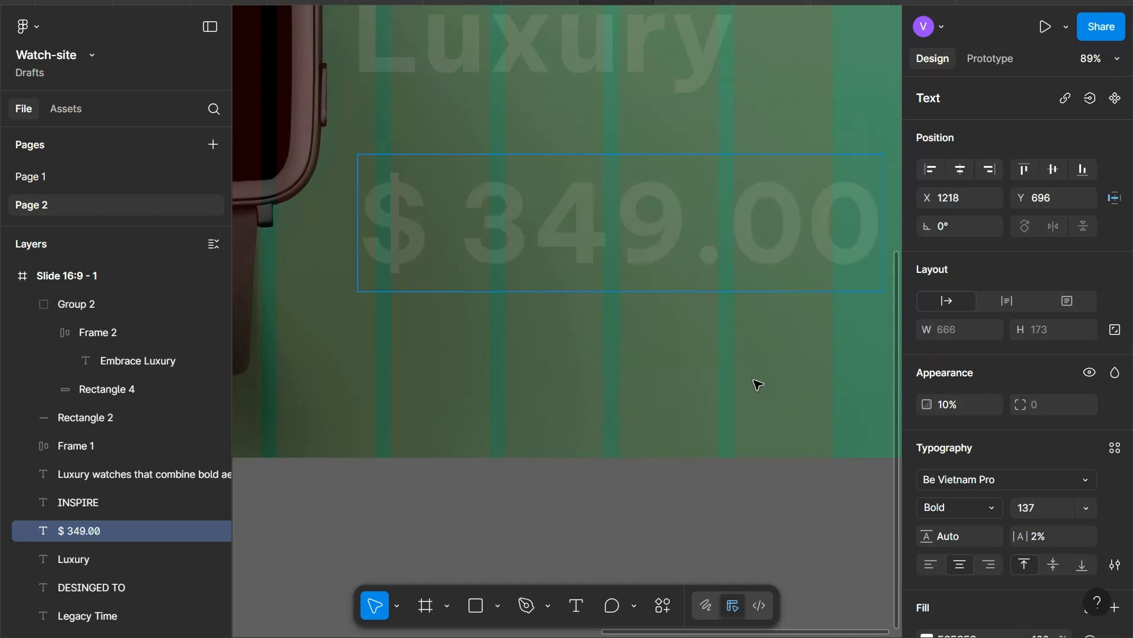
key(Escape)
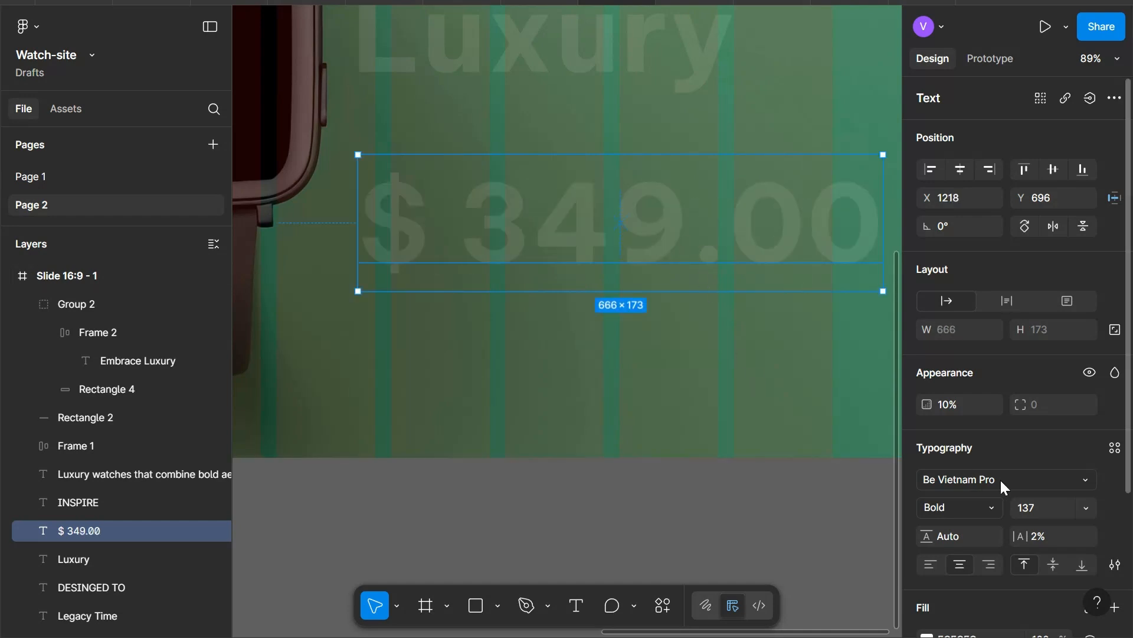
- Set the $ 349.00 price text to Medium weight at font size 68
click(975, 512)
click(971, 484)
click(1050, 504)
text(68)
key(Return)
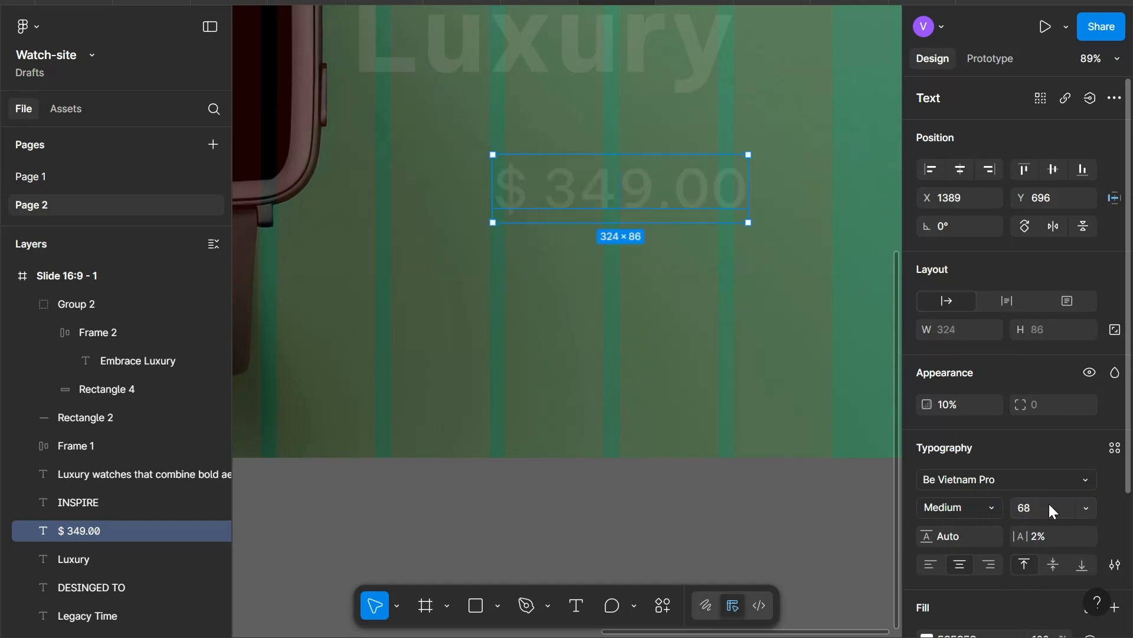
- Set the price text's layer opacity to 100% and its letter spacing to 1%
scroll(990, 523, down, 3)
click(965, 276)
text(100)
key(Return)
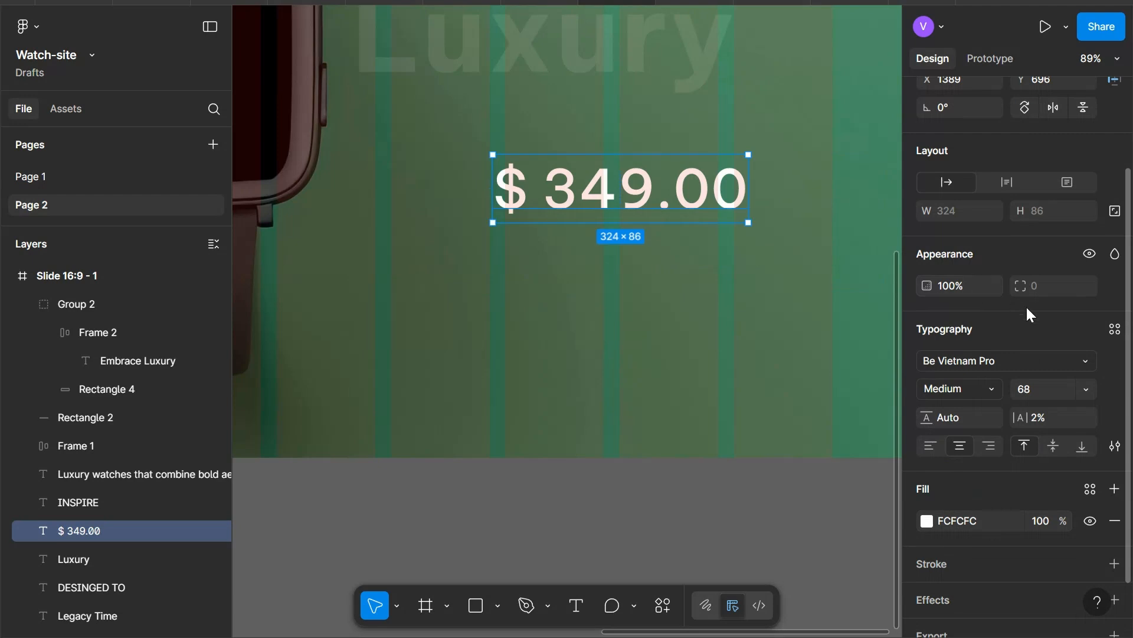
click(1056, 414)
text(1)
key(Return)
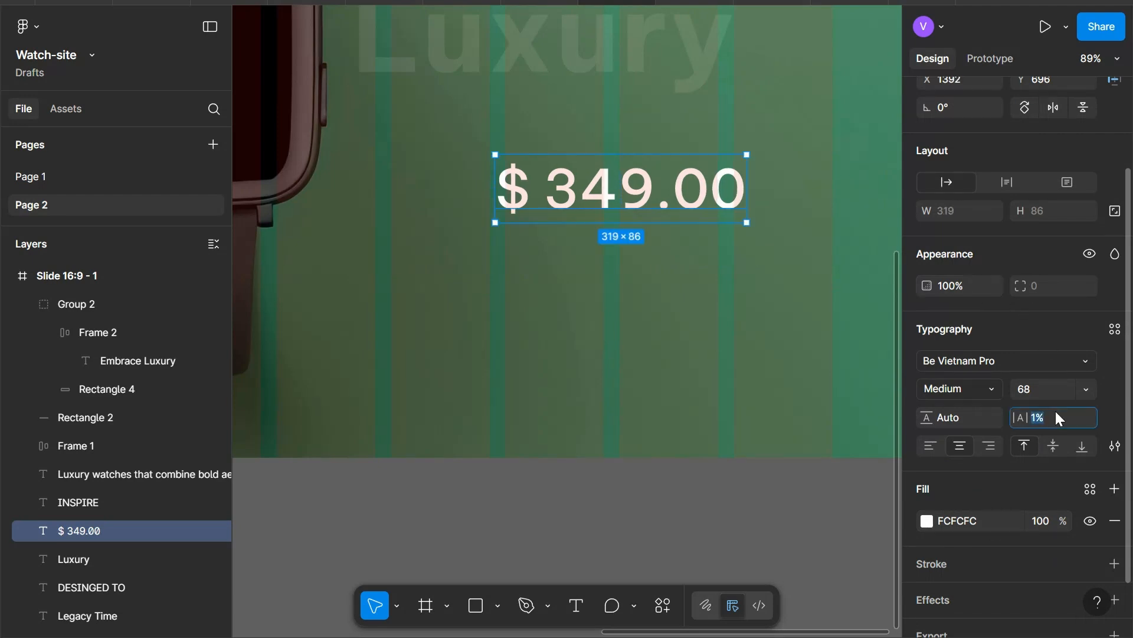
- Add an outside stroke of weight 1 in FFFFFF to the price text
scroll(1027, 542, down, 2)
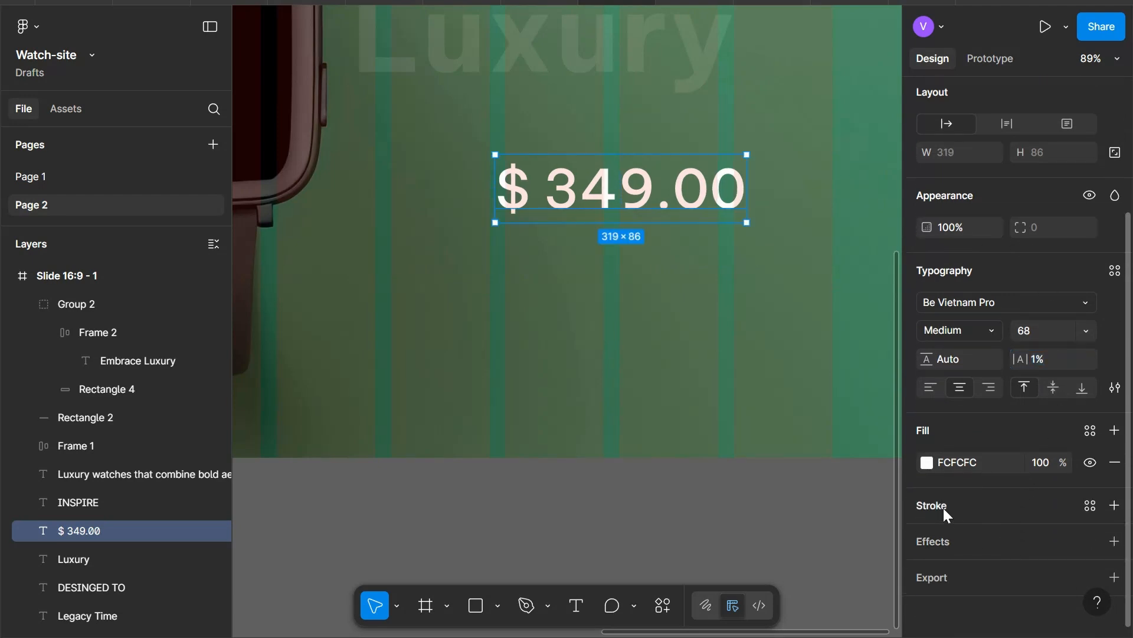
click(943, 506)
click(975, 538)
text(ffffff)
key(Return)
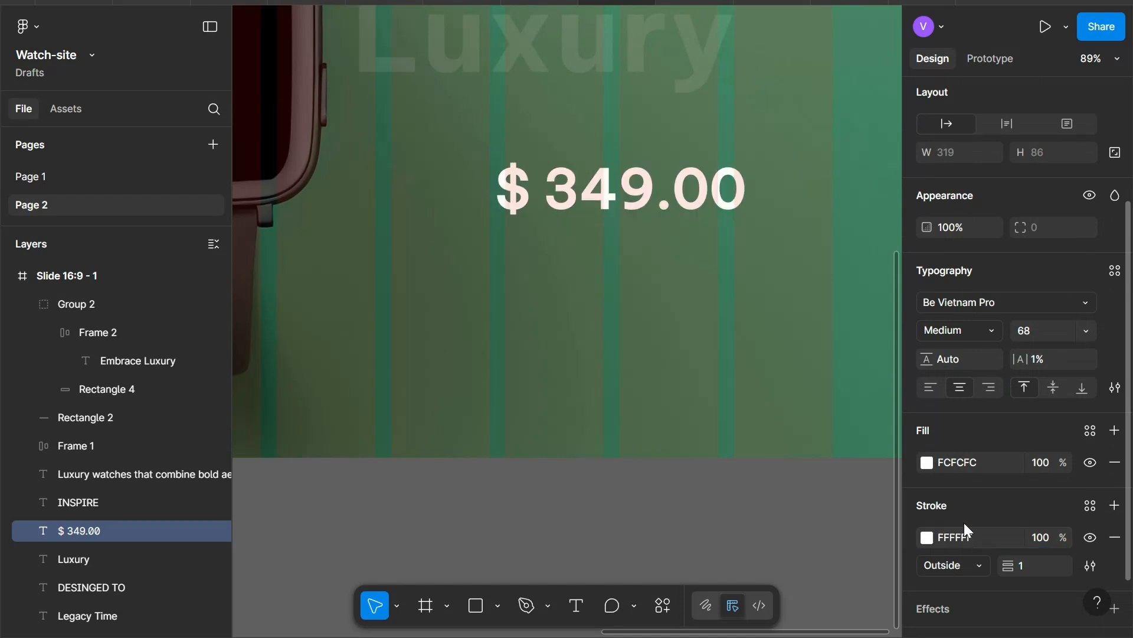
scroll(800, 359, up, 2)
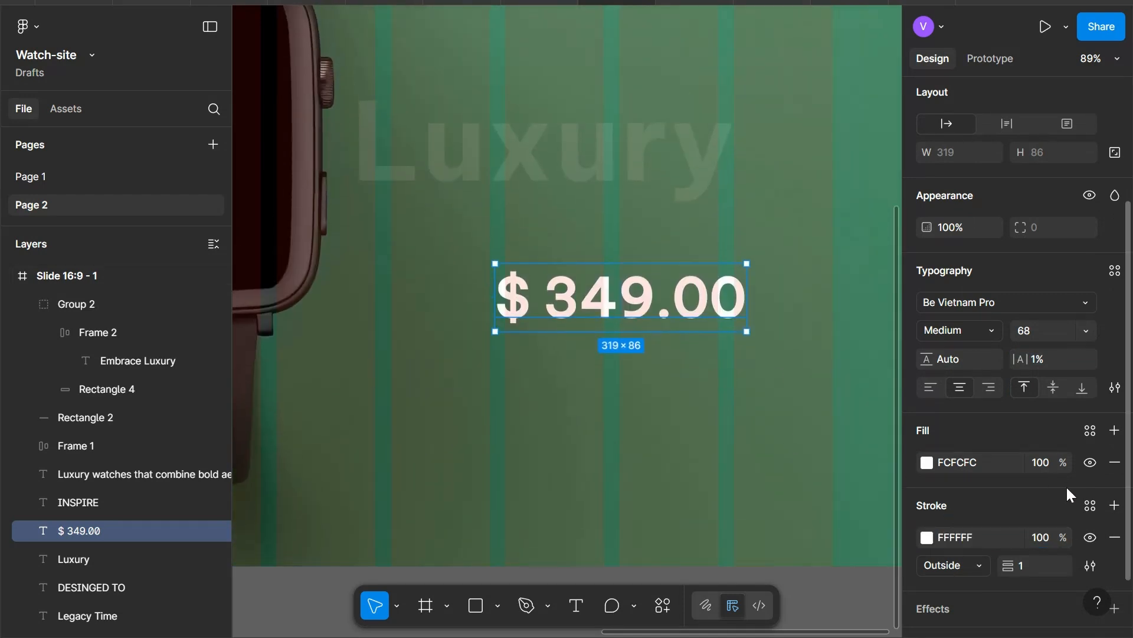
scroll(1064, 484, down, 2)
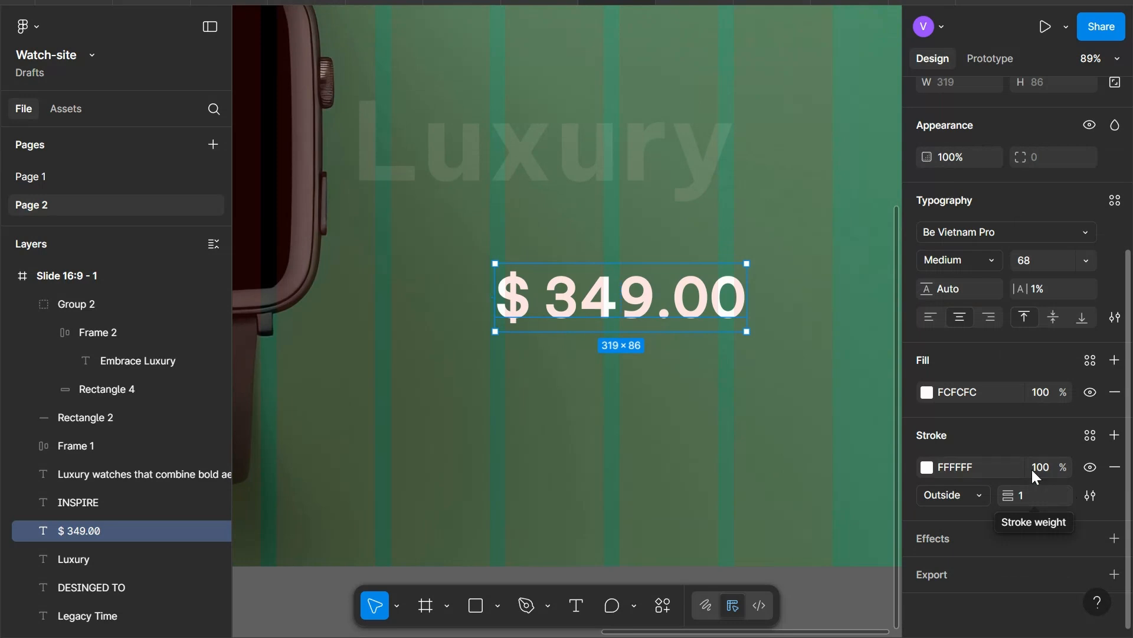
- Move the price text horizontally to X 1501, 100 px from the slide's right edge
key(shift+Right)
key(shift+Right)
key(shift+Right)
key(shift+Right)
key(shift+Right)
key(shift+Right)
key(shift+Right)
key(shift+Right)
key(shift+Right)
key(shift+Right)
key(shift+Right)
key(shift+Right)
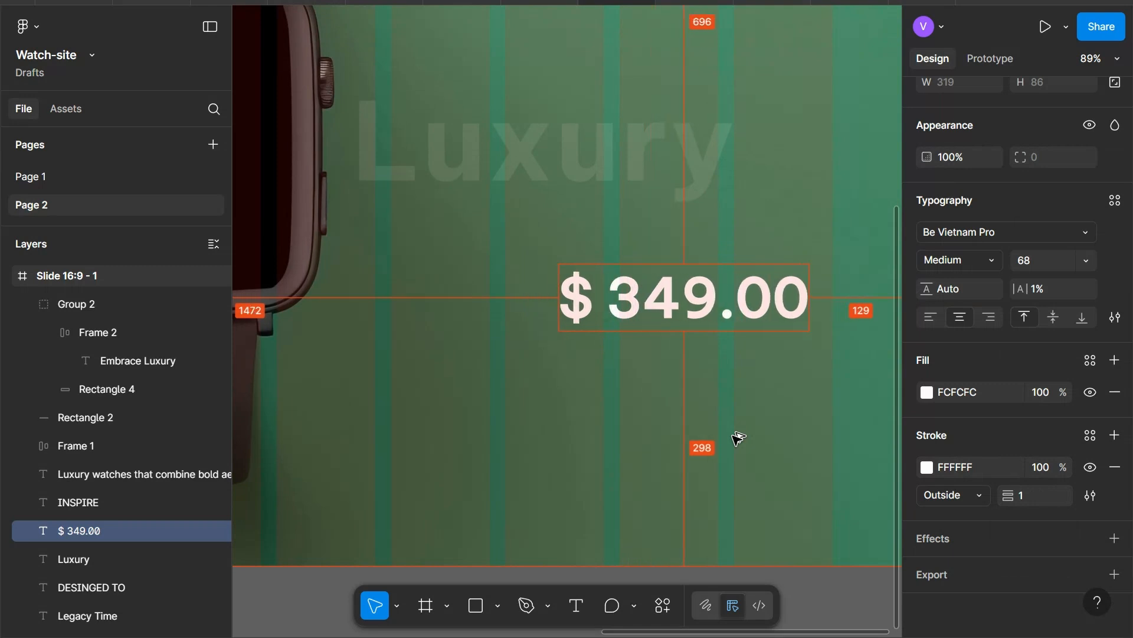
key(shift+Right)
key(shift+Right)
key(shift+Right)
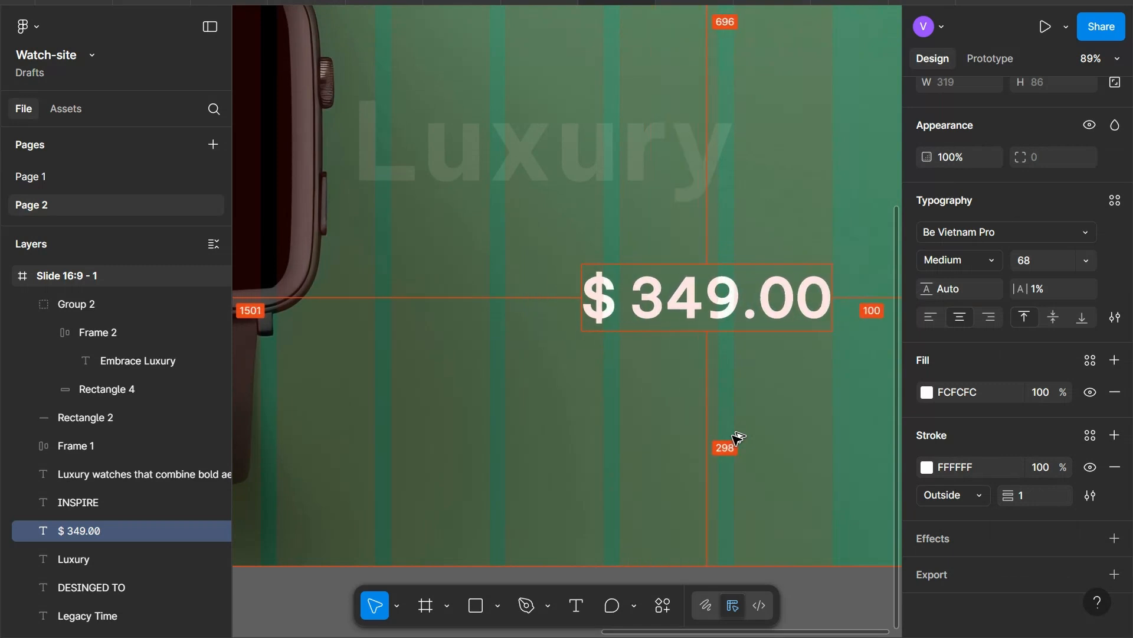
- Move the price text down to Y 764, leaving 230 px below it in the slide
key(shift+Down)
key(shift+Down)
key(shift+Down)
key(shift+Down)
key(shift+Down)
key(shift+Down)
key(shift+Down)
key(Up)
key(Up)
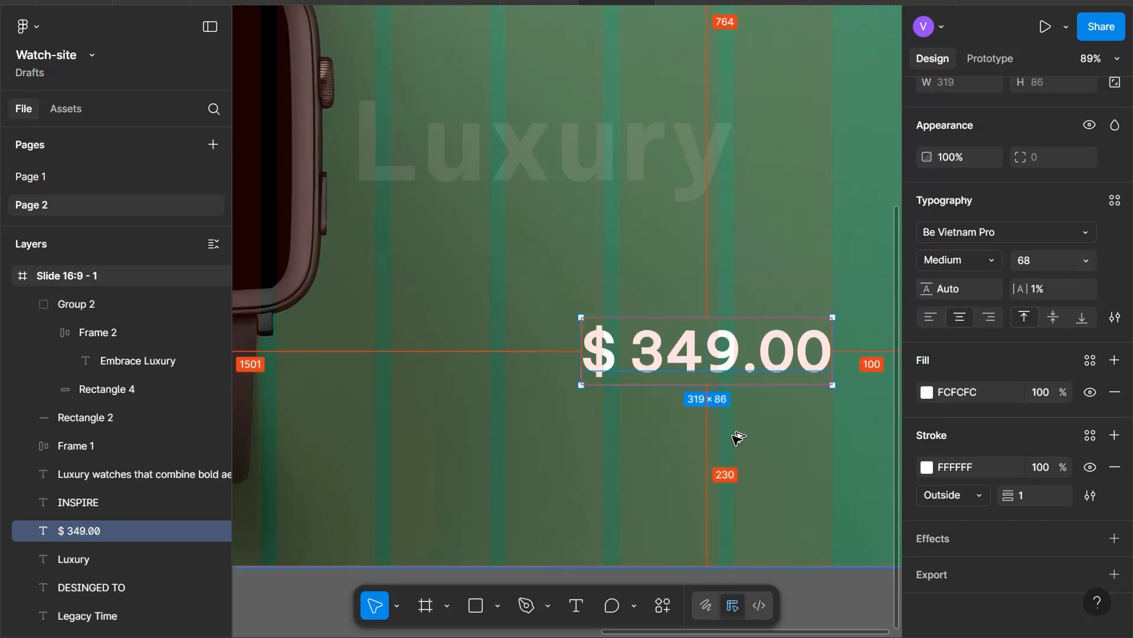
- Draw a circle below the price, lock its proportions and set its size to 40 × 40
scroll(738, 437, up, 5)
key(o)
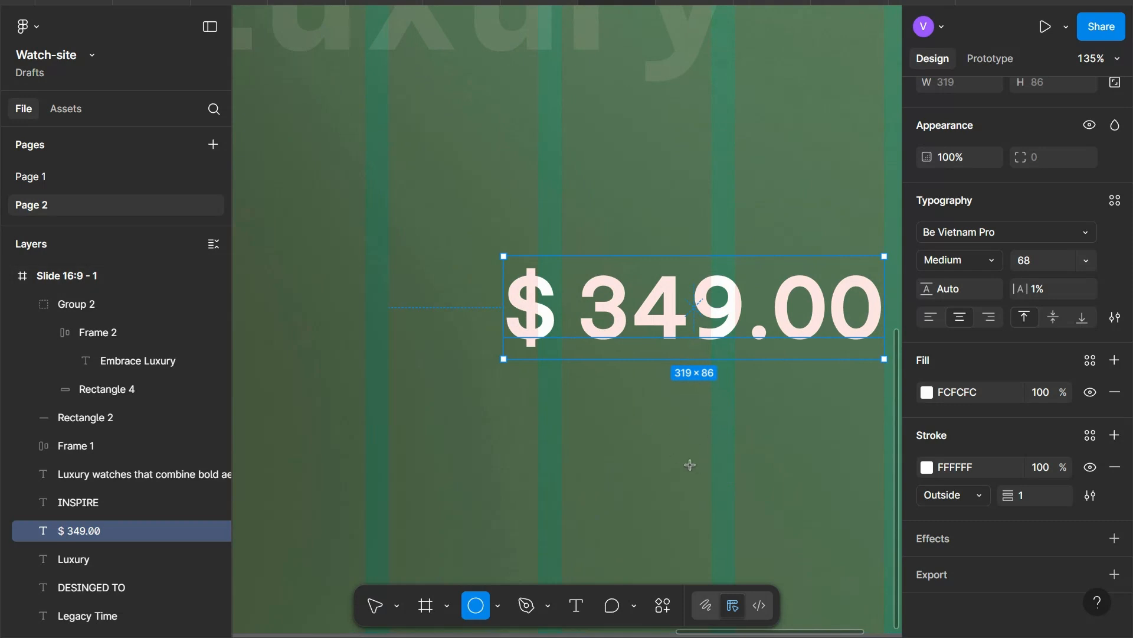
drag(636, 429, 680, 474)
click(1118, 304)
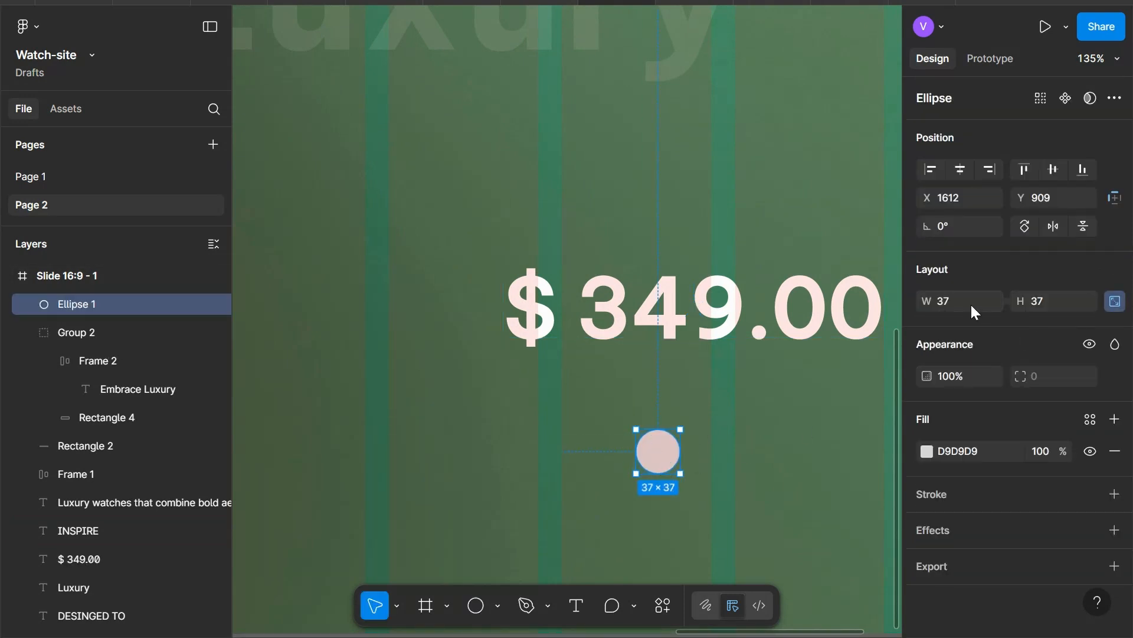
click(947, 302)
text(40)
key(Return)
- Change the circle's fill colour to 32A9E4
click(982, 451)
text(32a9e4)
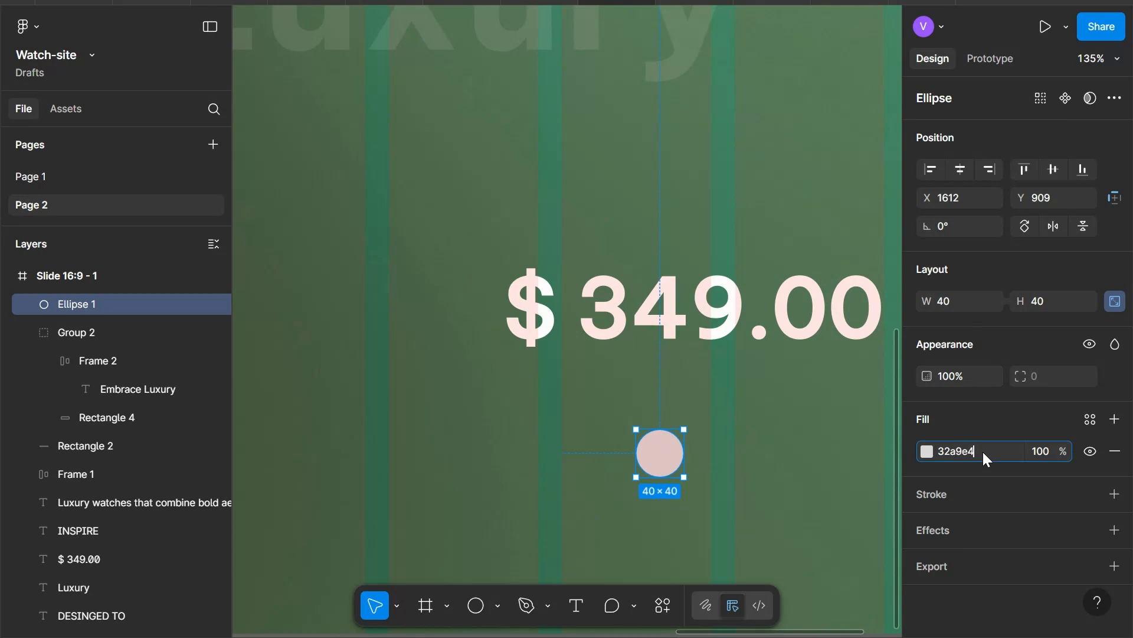
key(Return)
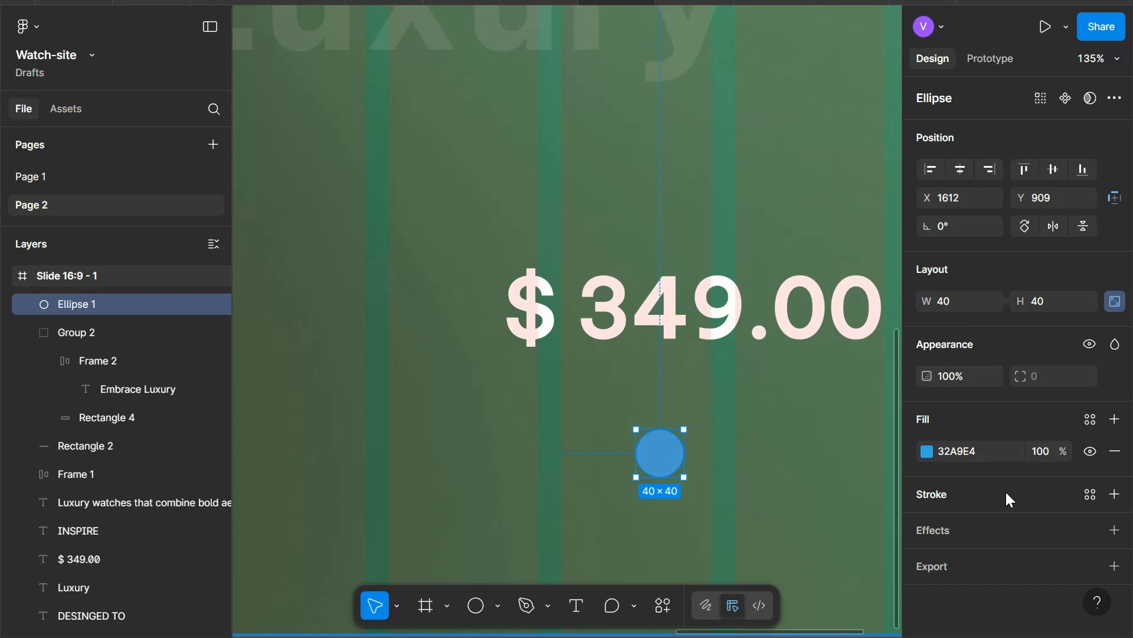
- Duplicate the blue circle to its right and reduce the copy to 28 × 28
scroll(805, 437, up, 5)
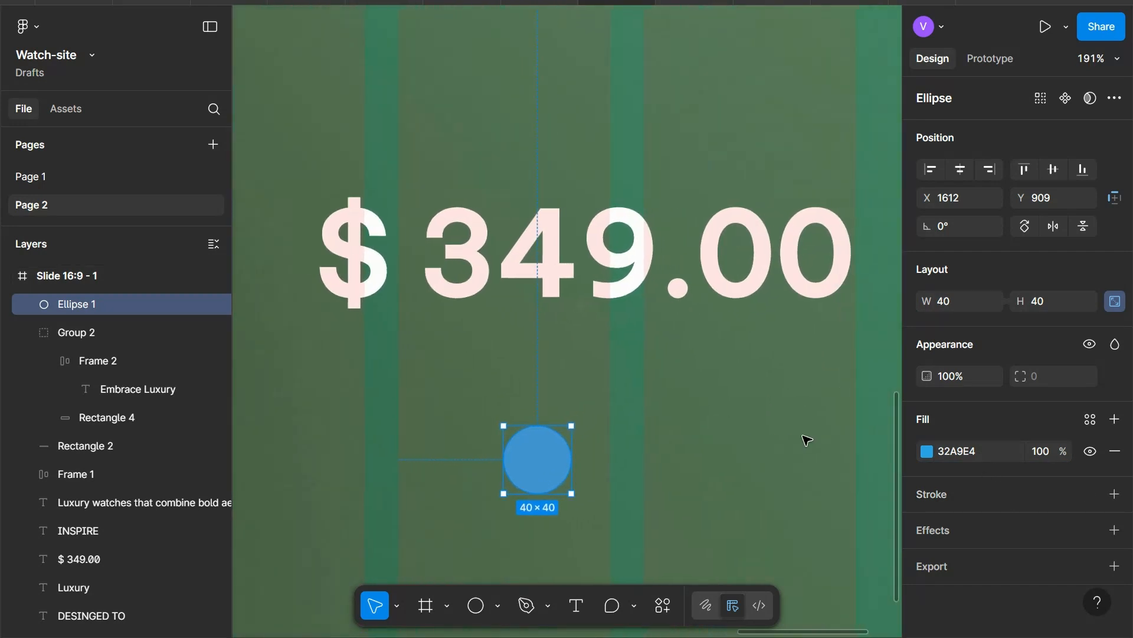
drag(570, 458, 651, 457)
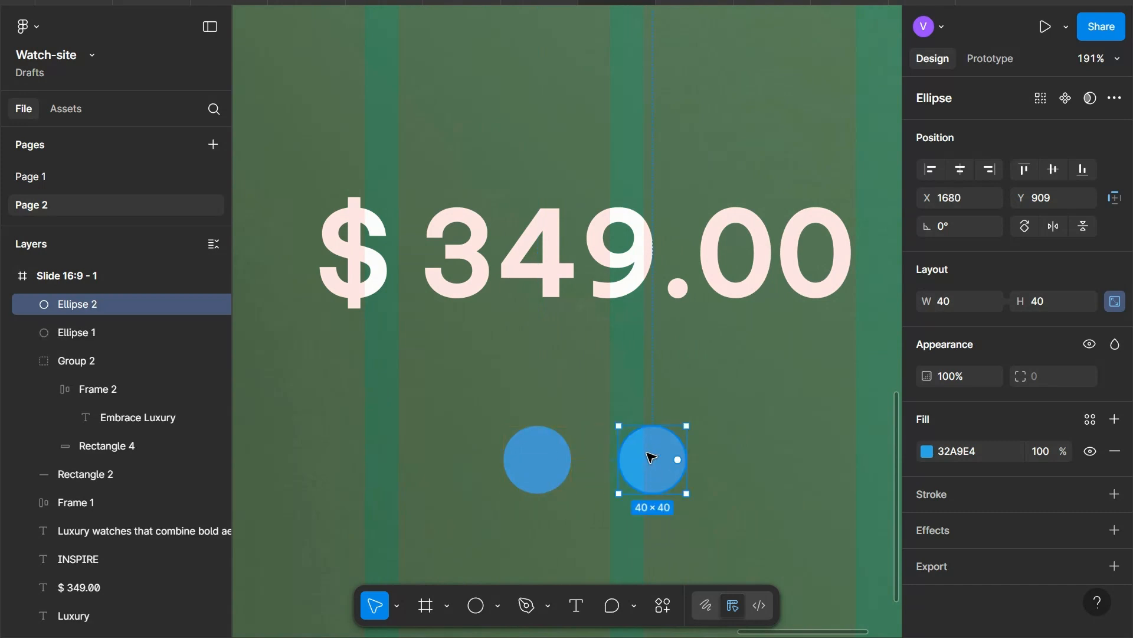
click(951, 300)
key(Down)
key(Down)
key(Down)
key(Down)
key(Down)
key(Down)
key(Down)
key(Down)
key(Down)
key(Down)
key(Down)
key(Down)
- Turn the 40 × 40 circle into a ring by adding a 32A9E4 stroke and hiding its fill
click(554, 455)
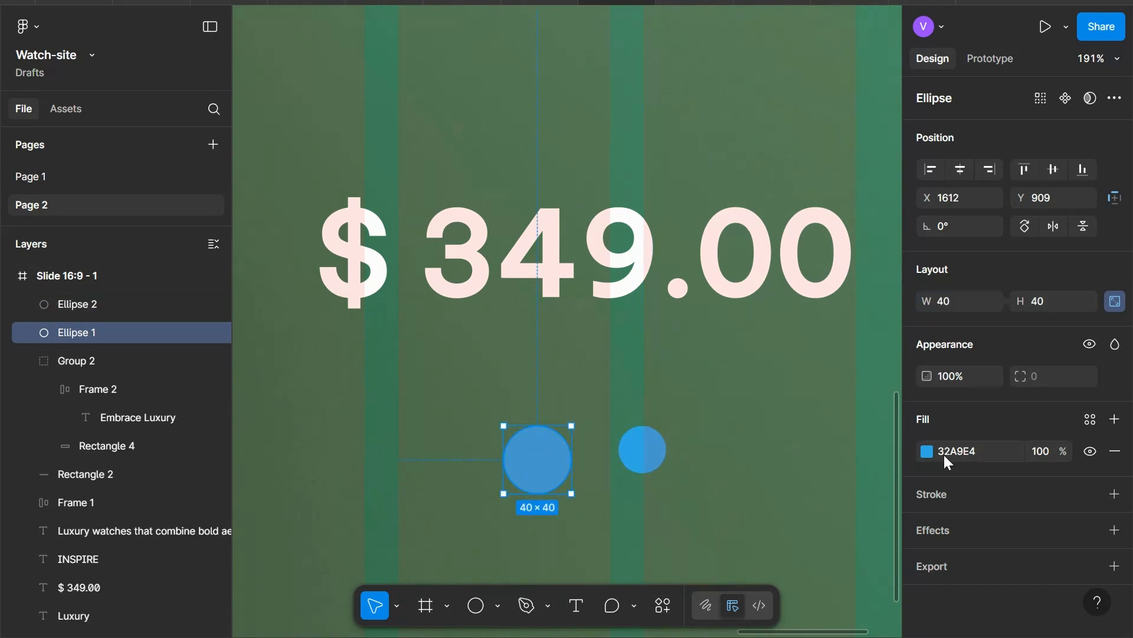
click(991, 501)
click(990, 528)
text(32A9E4)
click(1091, 452)
- Centre the 28 × 28 circle inside the ring and combine both into one auto layout frame
click(644, 457)
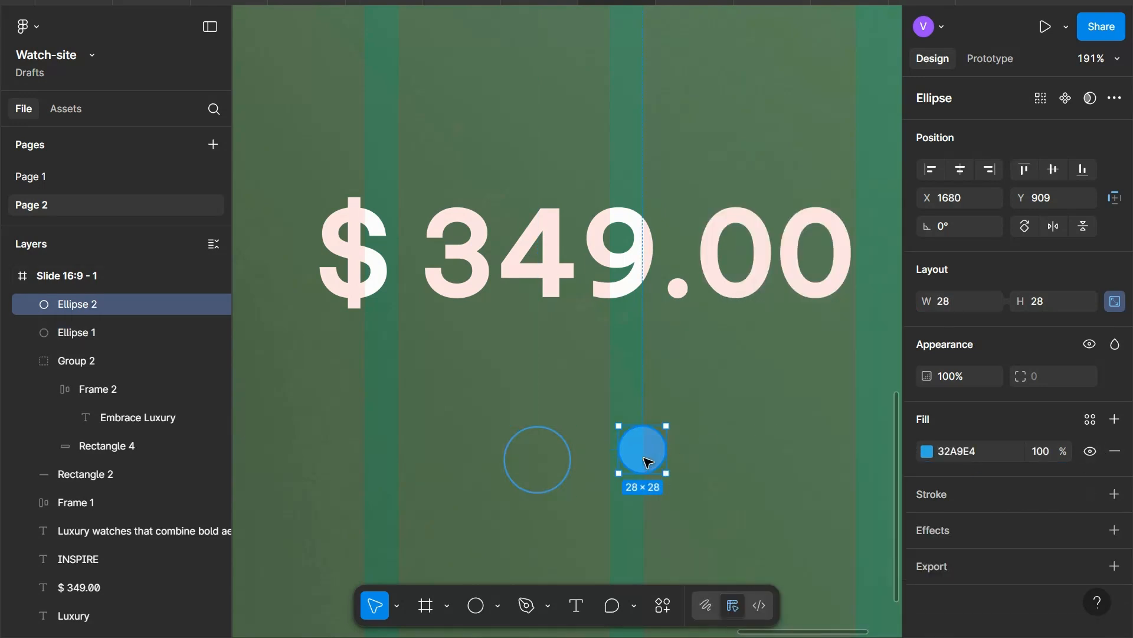
drag(652, 456, 543, 465)
scroll(537, 458, up, 5)
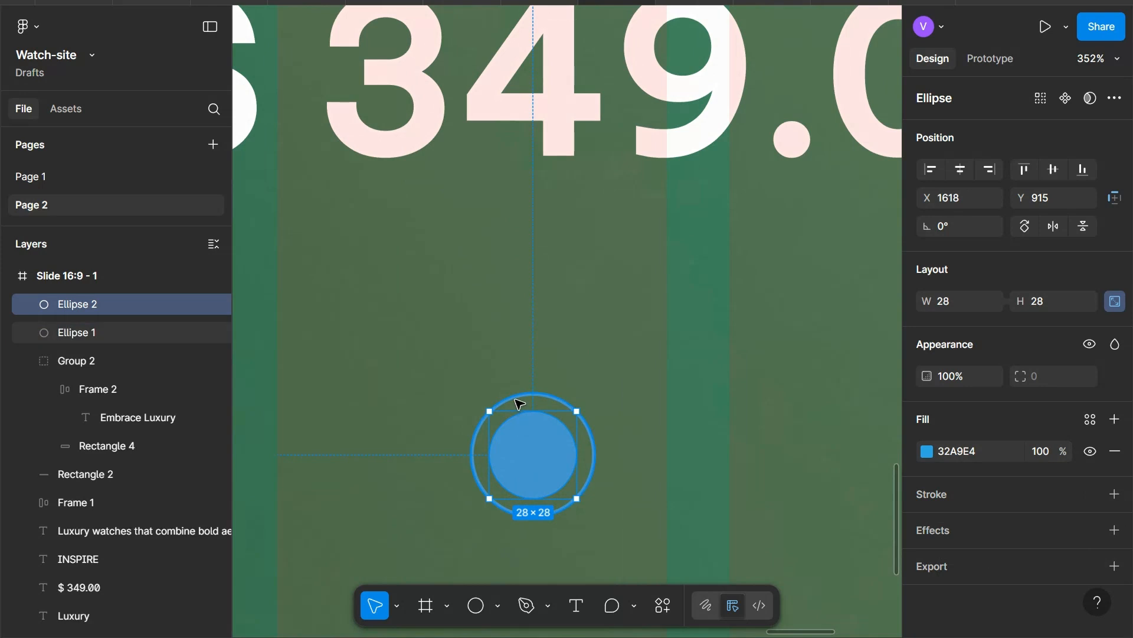
shift+click(520, 404)
key(shift+a)
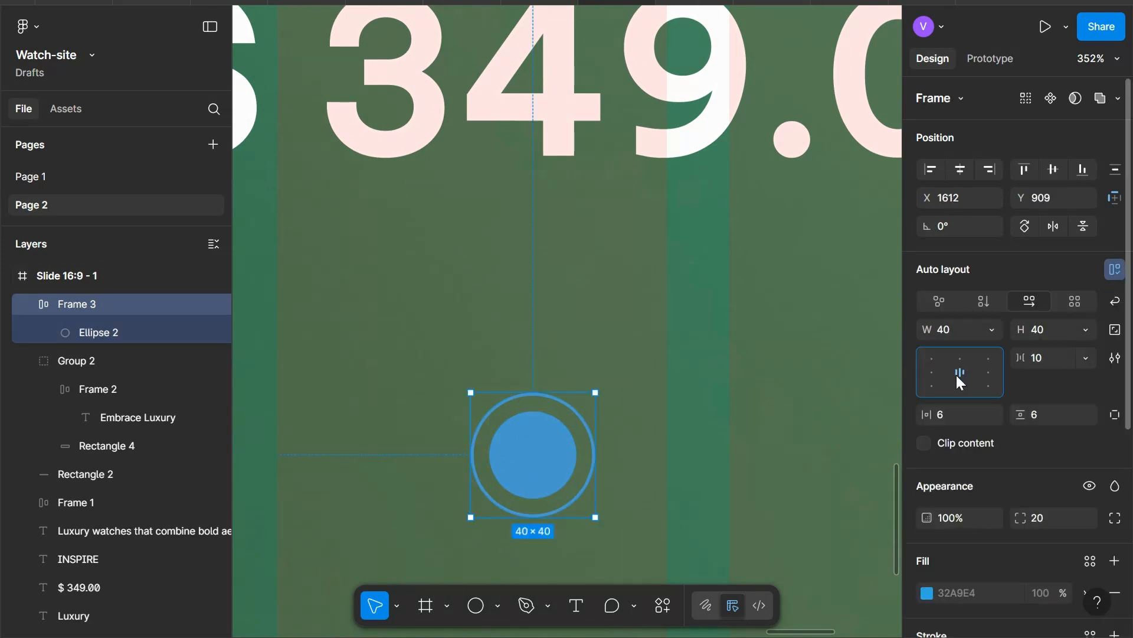
- Place the blue swatch under the price's right end at X 1780, Y 866, 16 px below the text
scroll(612, 428, down, 8)
drag(599, 443, 738, 417)
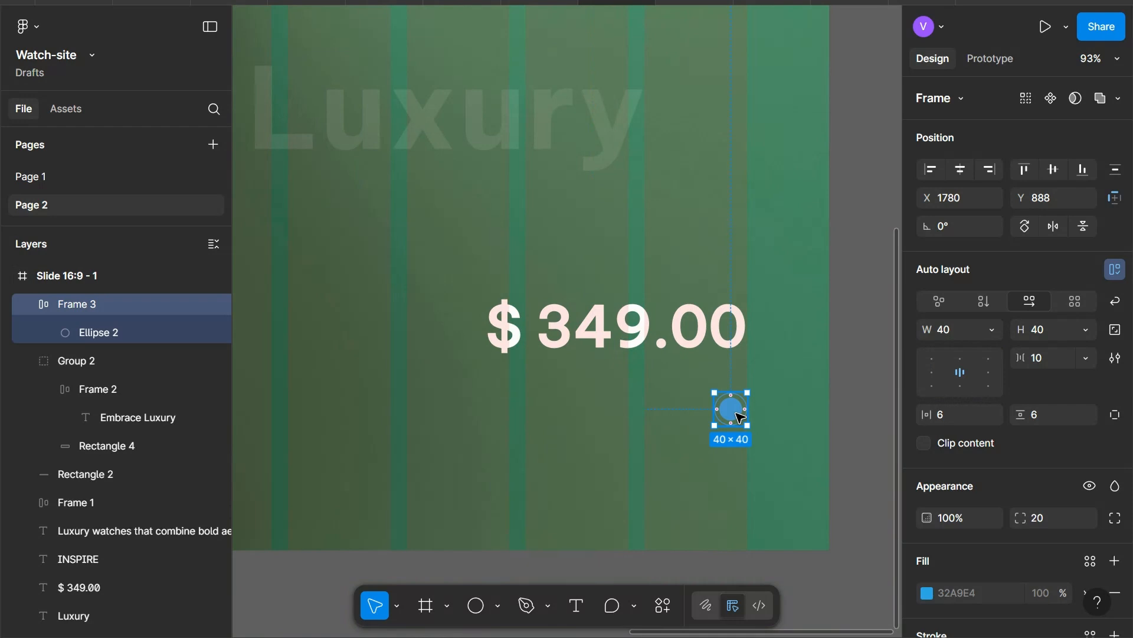
click(754, 376)
click(747, 407)
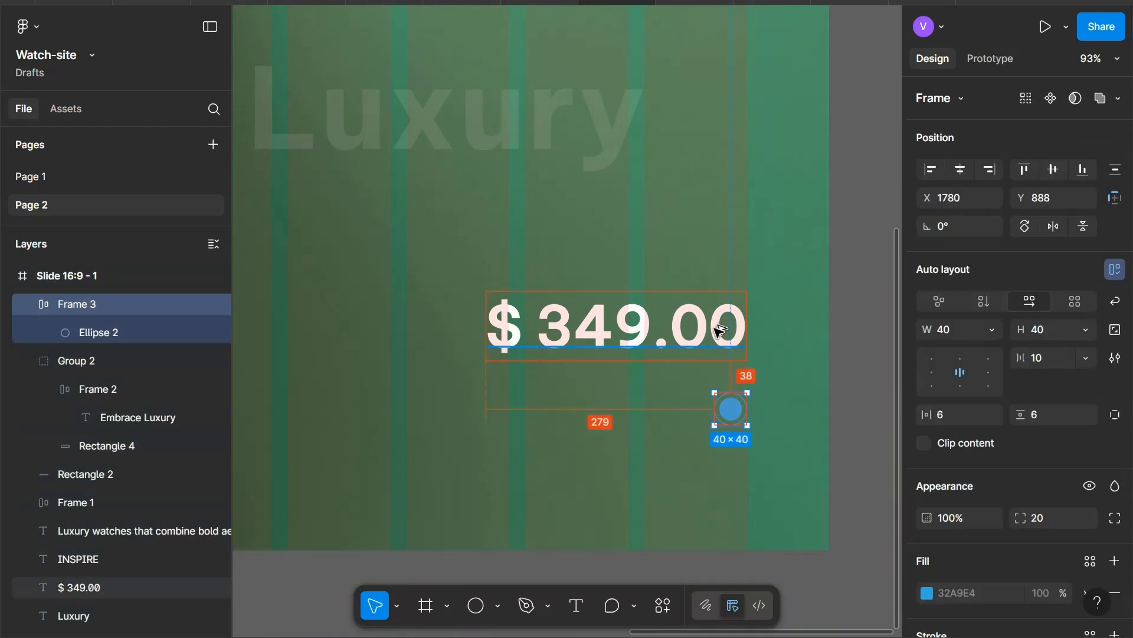
key(Up)
key(Up)
key(Up)
key(Up)
key(Up)
key(Up)
key(Up)
key(Up)
key(Up)
key(Up)
key(Up)
key(Up)
key(Up)
key(Up)
key(Up)
key(Up)
key(Up)
key(Up)
key(Up)
key(Up)
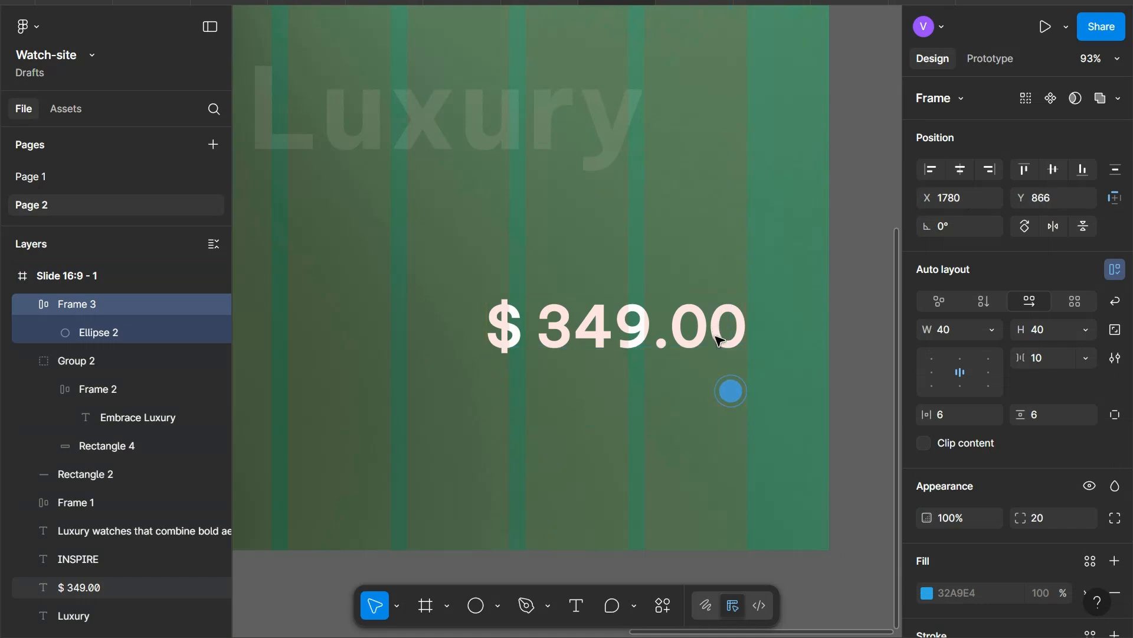
- Duplicate the blue swatch to its left at X 1722 and recolour the copy to CECB25
scroll(722, 330, up, 5)
drag(731, 383, 650, 384)
key(Right)
key(Right)
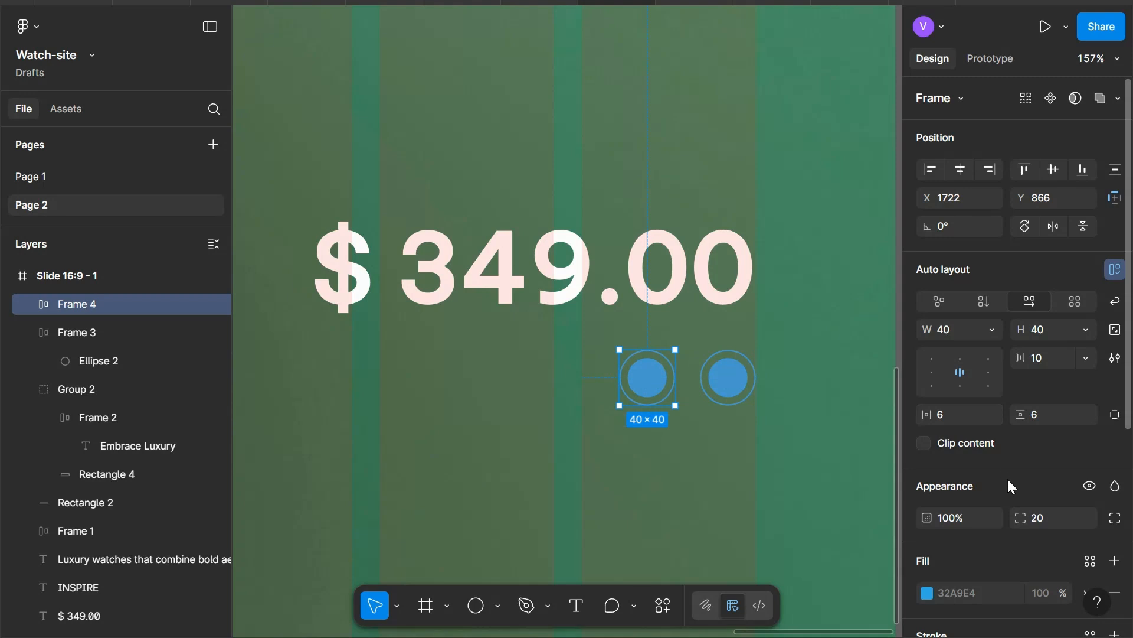
scroll(1003, 481, down, 3)
scroll(990, 515, down, 3)
click(981, 495)
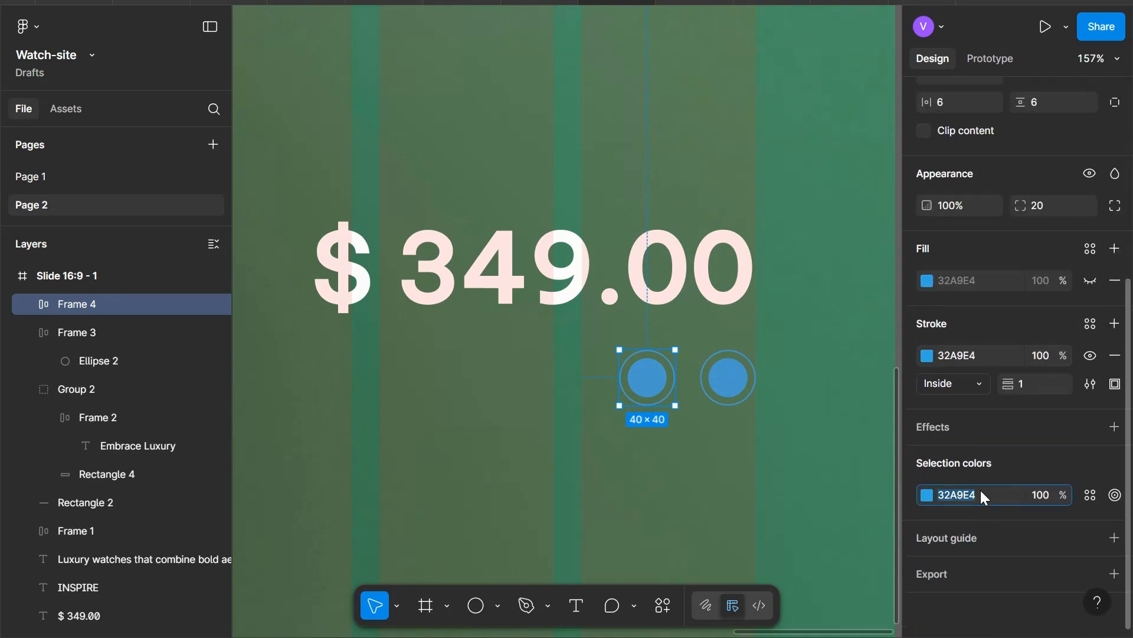
text(cecb25)
key(Return)
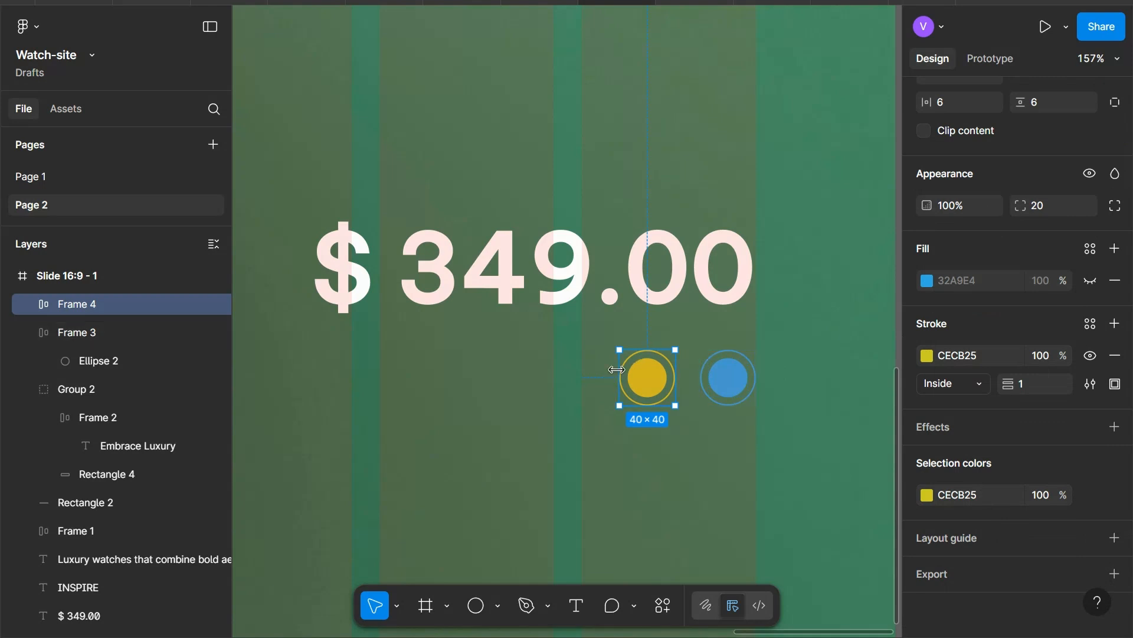
- Duplicate the yellow swatch further left and recolour the copy to FFFFFF
key(ctrl+d)
click(977, 496)
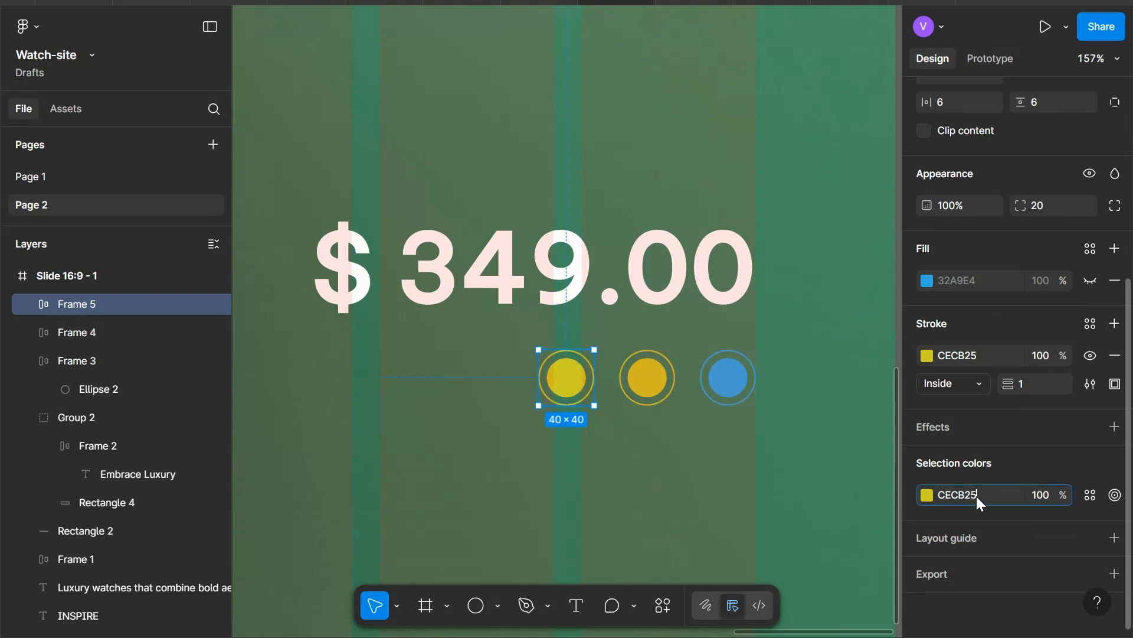
text(ffffff)
key(Return)
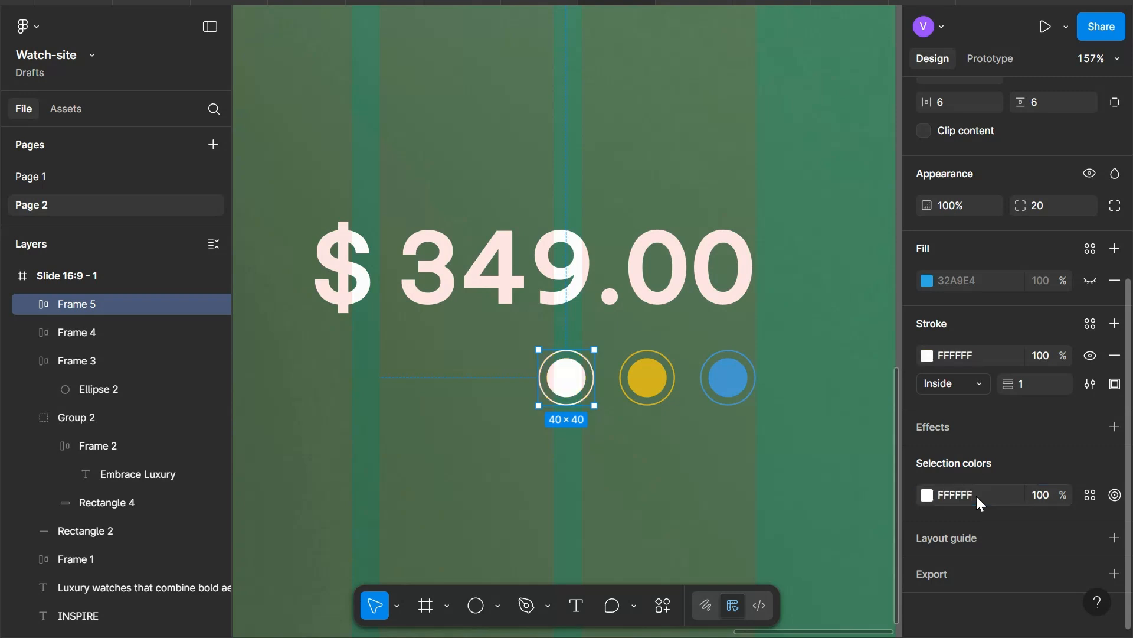
- Duplicate the white swatch further left and recolour the copy to BCBCBC
key(ctrl+d)
click(985, 493)
text(bcbcb)
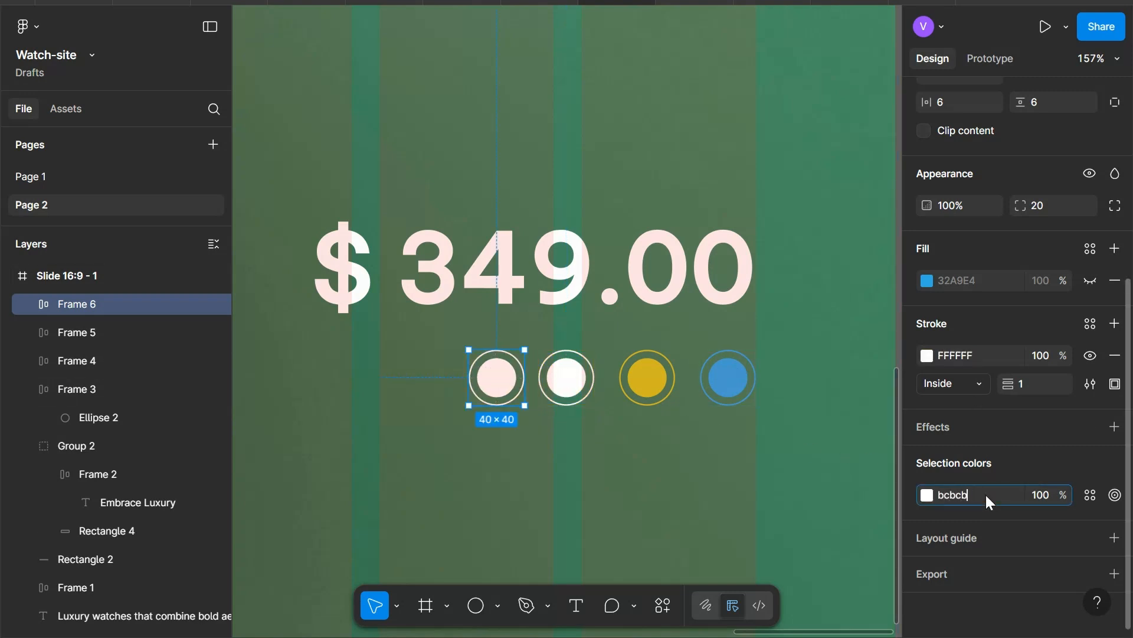
key(Return)
- Combine all four colour swatches into a horizontal auto layout row with a 16 px gap
shift+click(565, 379)
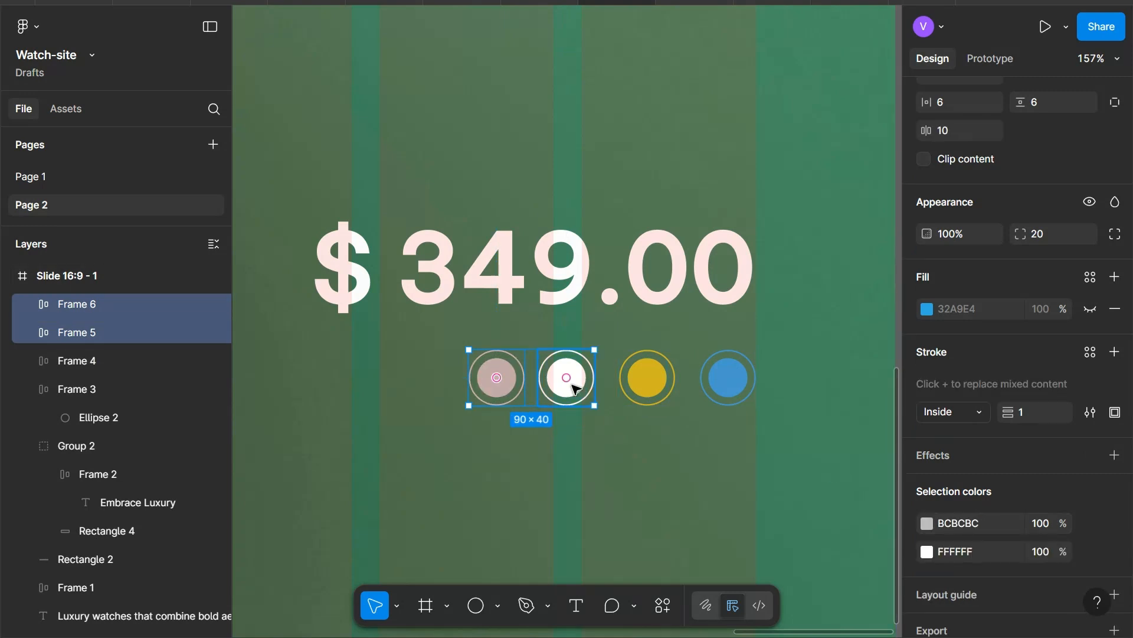
shift+click(644, 385)
shift+click(727, 377)
key(shift+a)
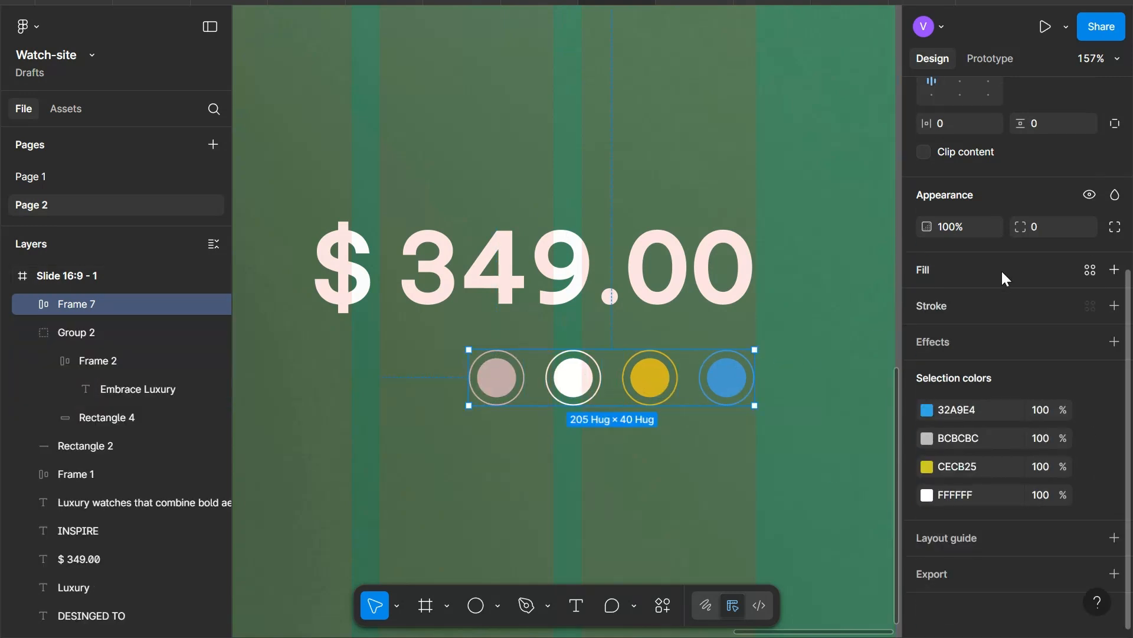
scroll(1047, 248, up, 3)
click(1050, 209)
key(Up)
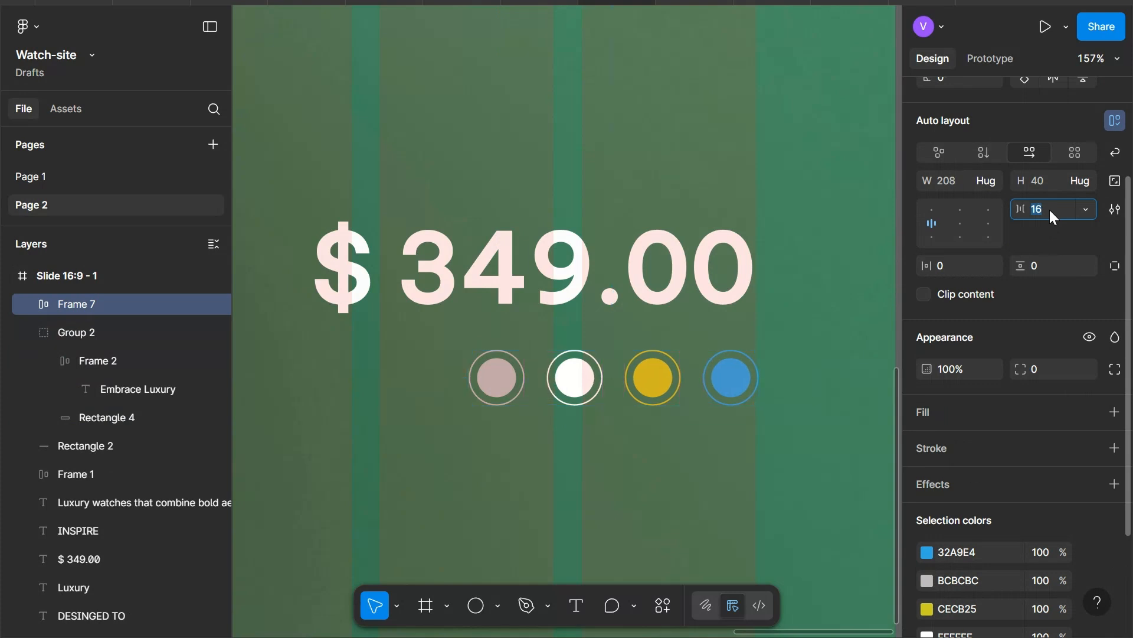
- Align the swatch row with the price's right edge at X 1612 and move it to Y 870, 20 px below the price
click(719, 496)
click(689, 341)
click(726, 366)
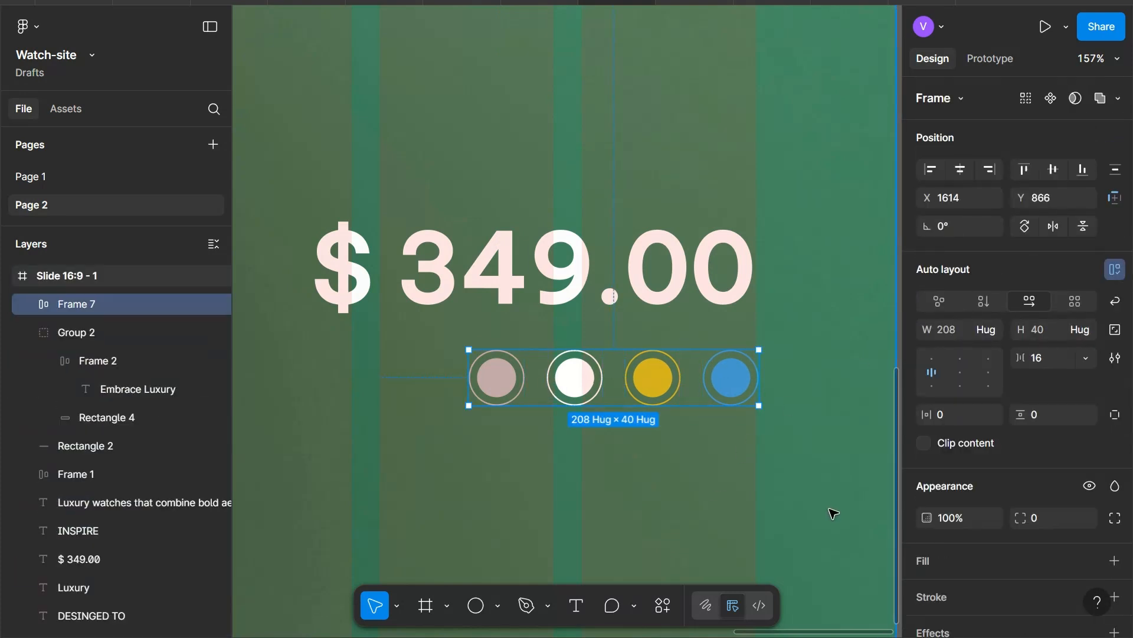
key(Left)
key(Left)
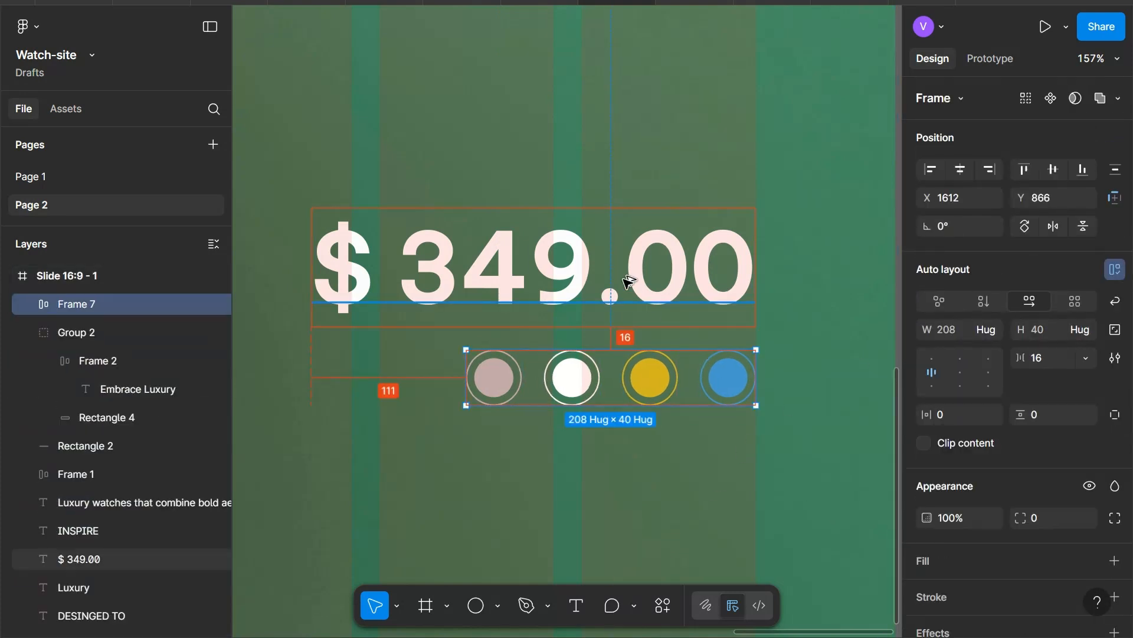
key(Down)
key(Down)
key(Down)
key(Down)
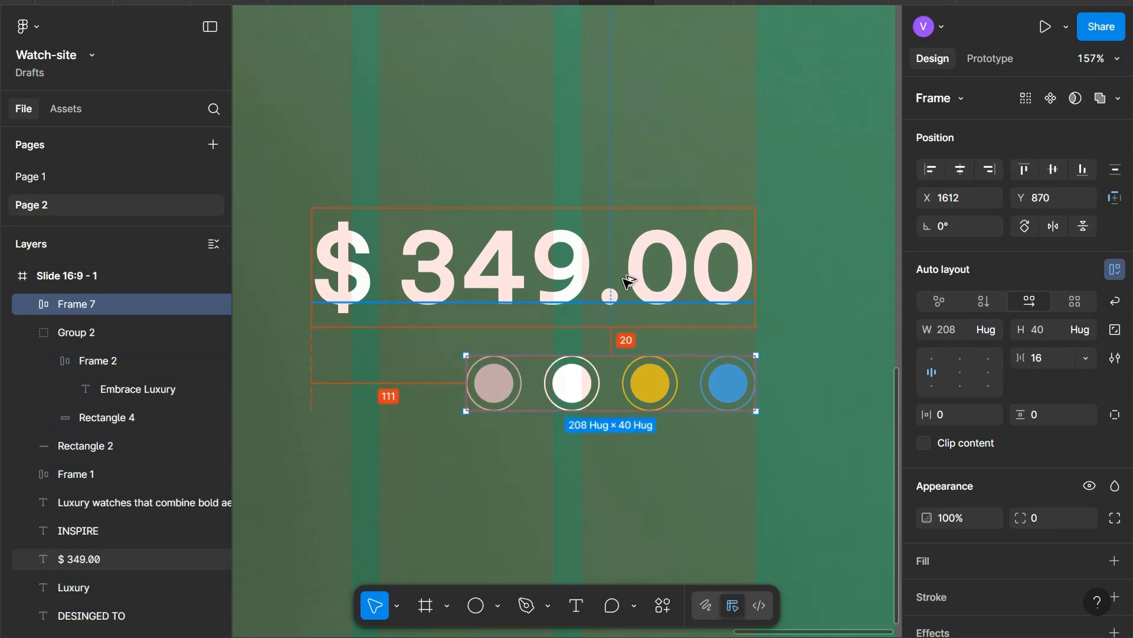
- Combine the price and the swatch row into a right-aligned vertical auto layout with a 20 px gap
click(611, 276)
shift+click(682, 371)
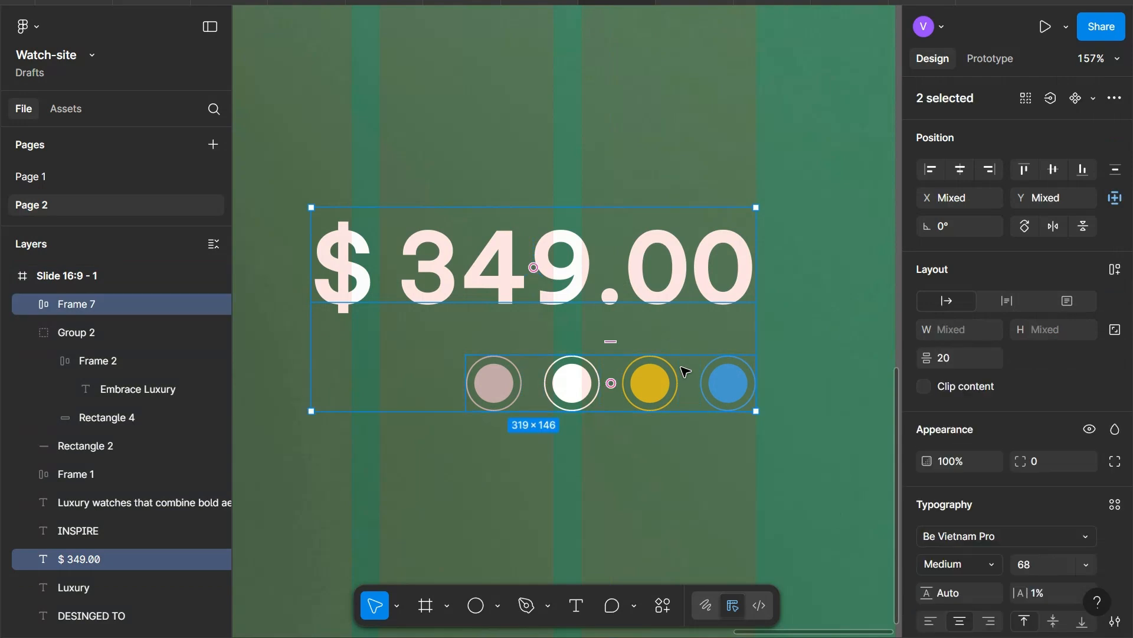
key(shift+a)
scroll(810, 425, down, 5)
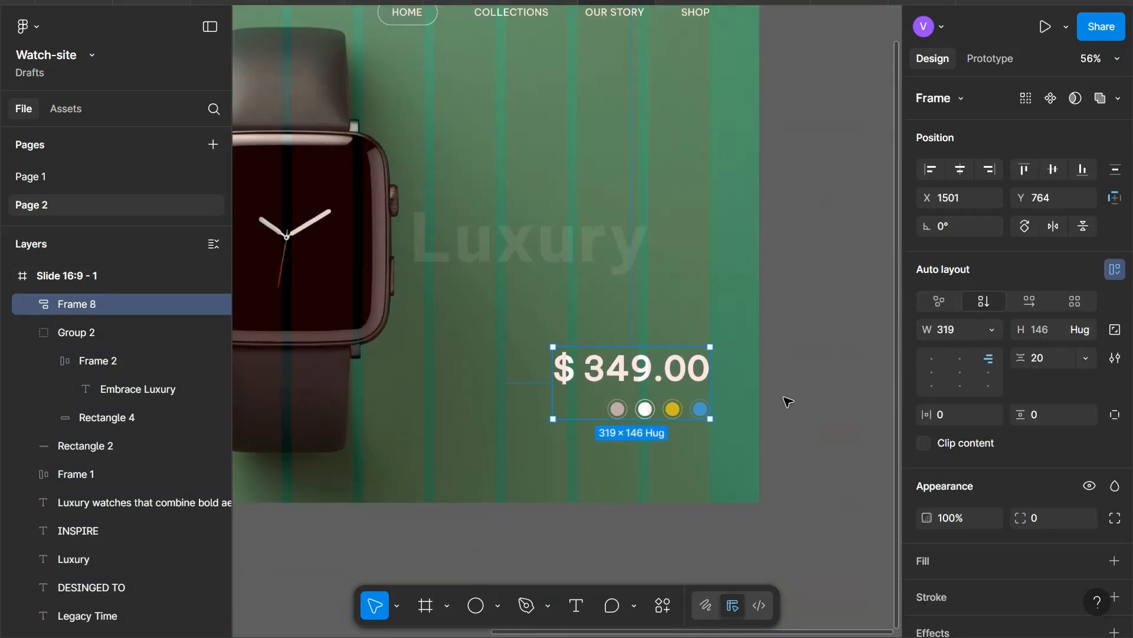
scroll(732, 350, up, 3)
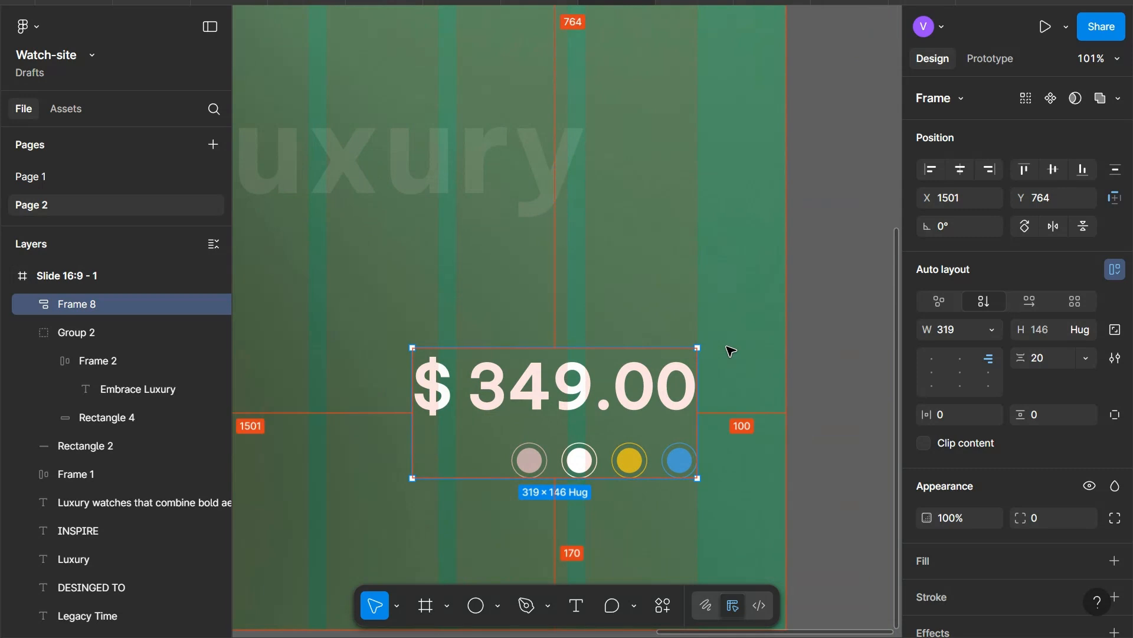
- Duplicate the price text above the faint Luxury text, change the copy to 01 and make it auto width
scroll(729, 349, up, 2)
scroll(729, 348, left, 1)
double_click(584, 500)
drag(587, 500, 725, 242)
key(Return)
text(01)
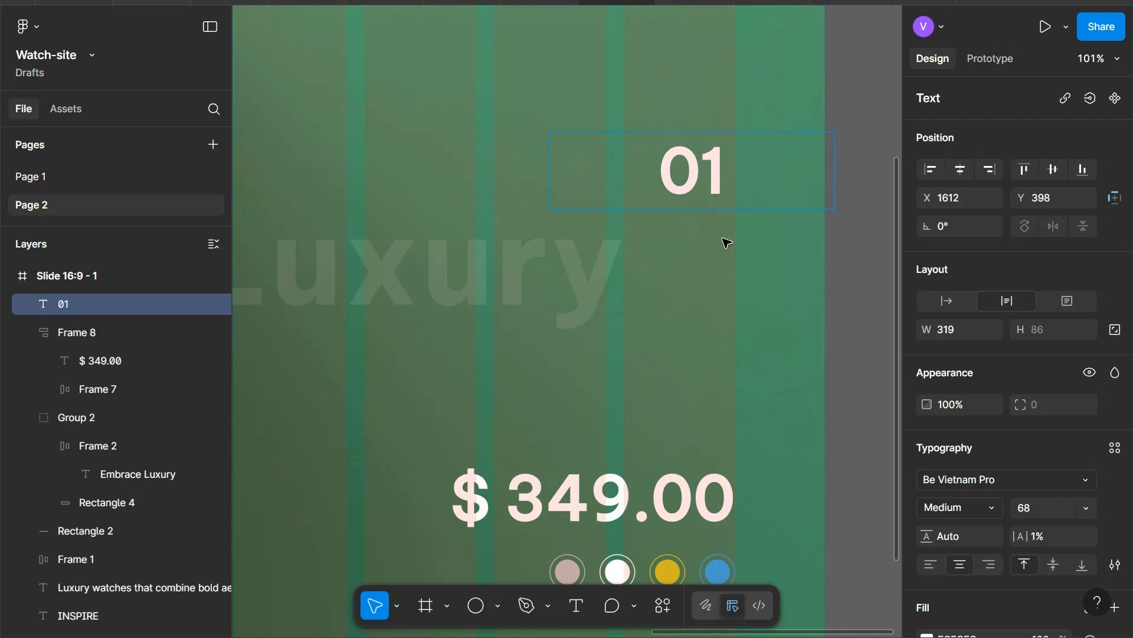
key(Escape)
click(947, 302)
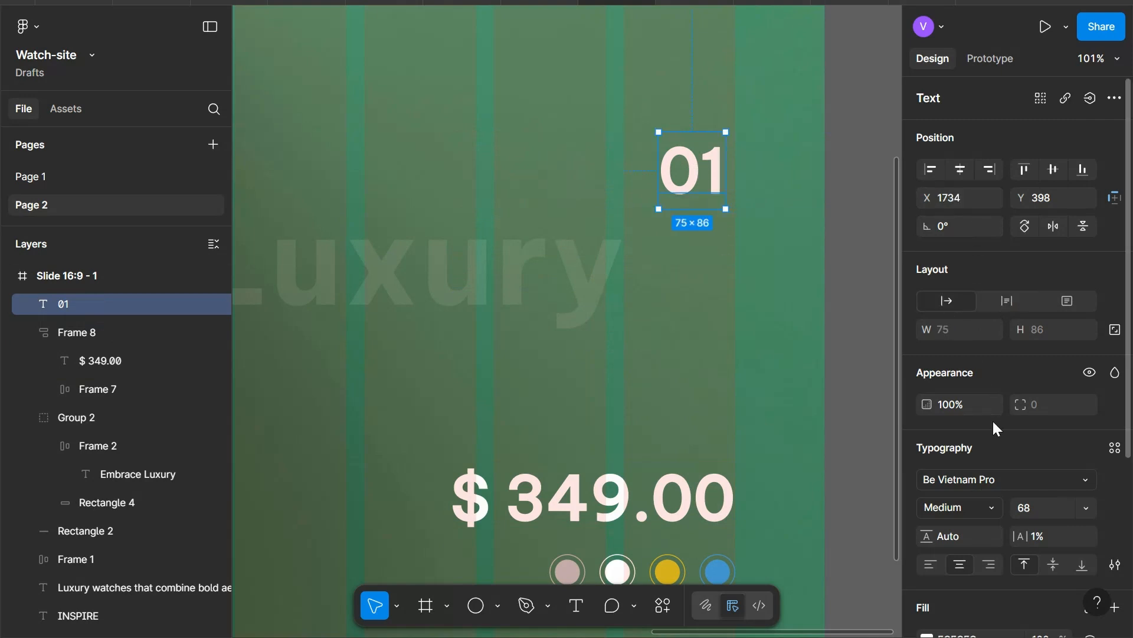
- Style the 01 text as ExtraLight, size 18, with 10% letter spacing
click(968, 508)
click(962, 435)
click(1041, 505)
text(18)
key(Return)
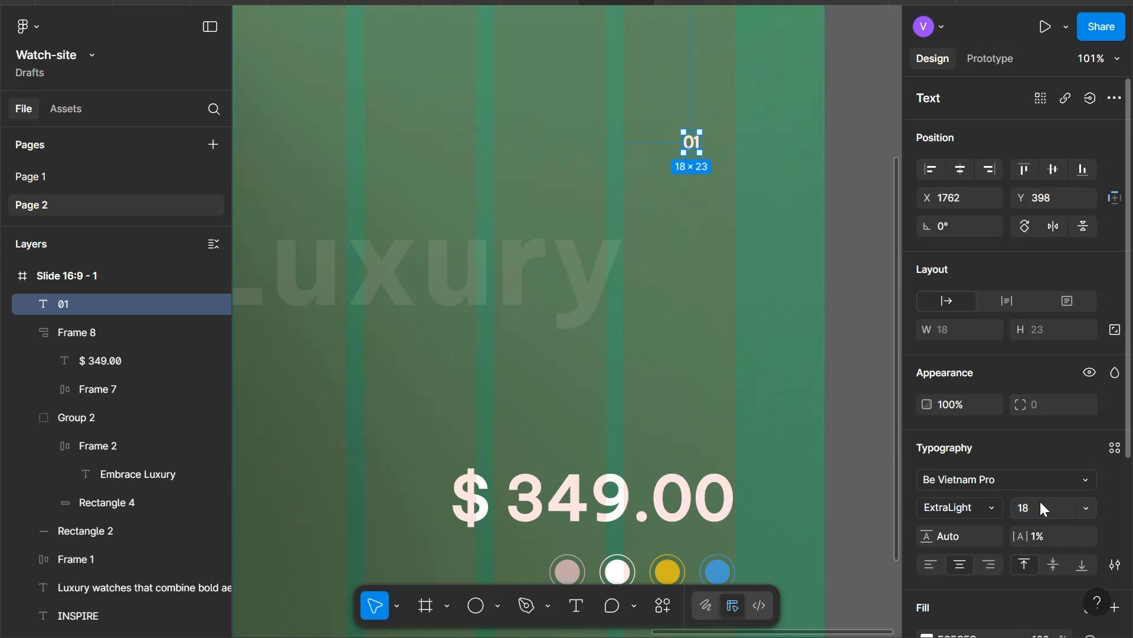
click(1052, 535)
text(3)
key(Return)
text(9)
key(Return)
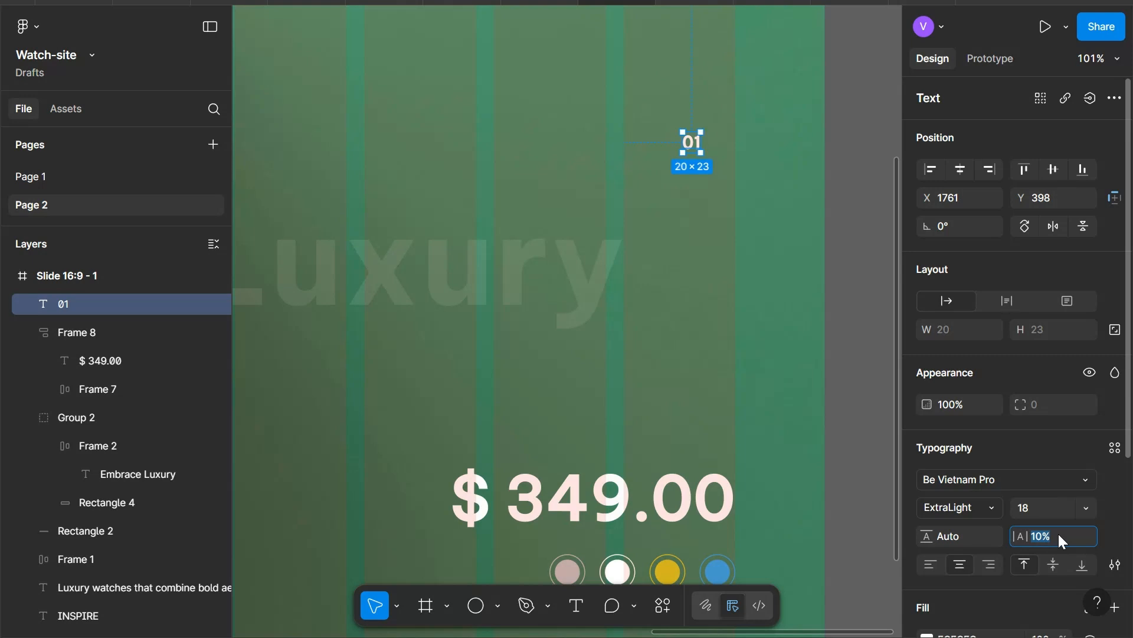
- Draw a thin horizontal rectangle below the 01 text
scroll(1004, 569, down, 2)
scroll(993, 549, down, 2)
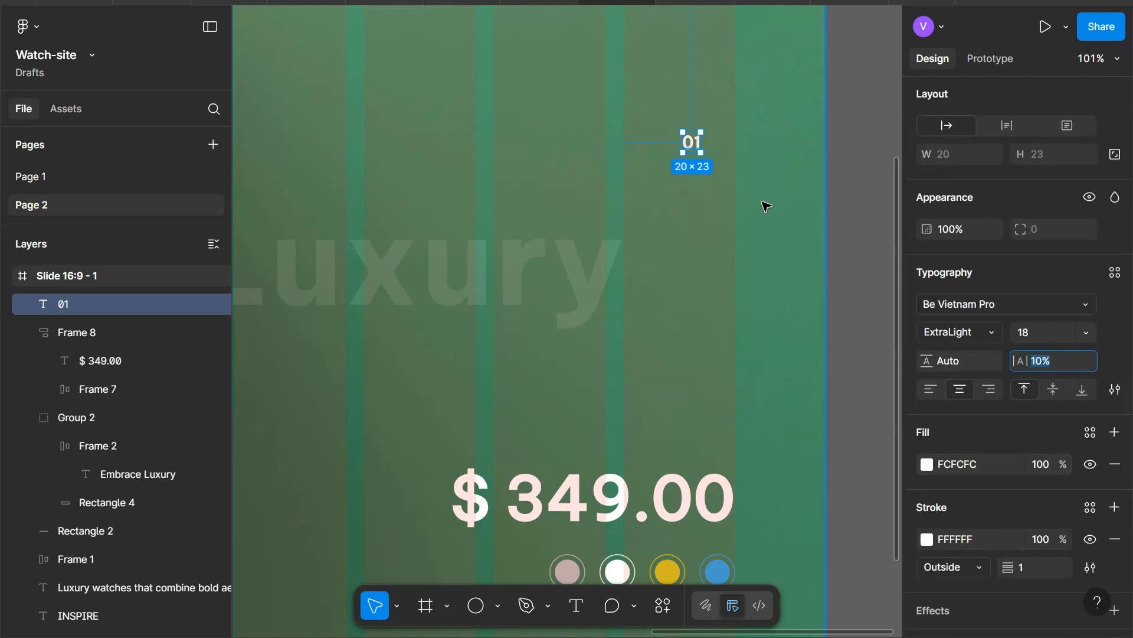
scroll(705, 159, up, 5)
text(r)
key(Escape)
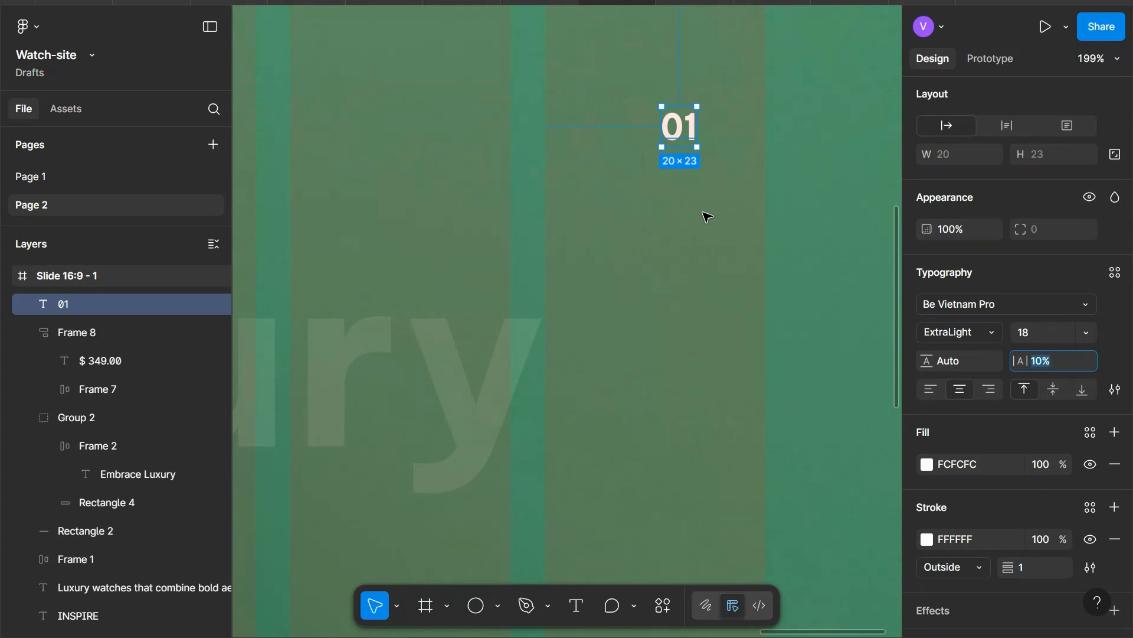
key(Escape)
key(r)
mouse_move(668, 179)
mouse_down()
mouse_move(692, 203)
mouse_move(753, 182)
mouse_up()
- Set the rectangle below 01 to 24 × 2 px and fill it with FFFFFF
click(954, 298)
text(24)
key(Tab)
text(2)
key(Return)
click(992, 451)
text(FFFFFF)
key(Return)
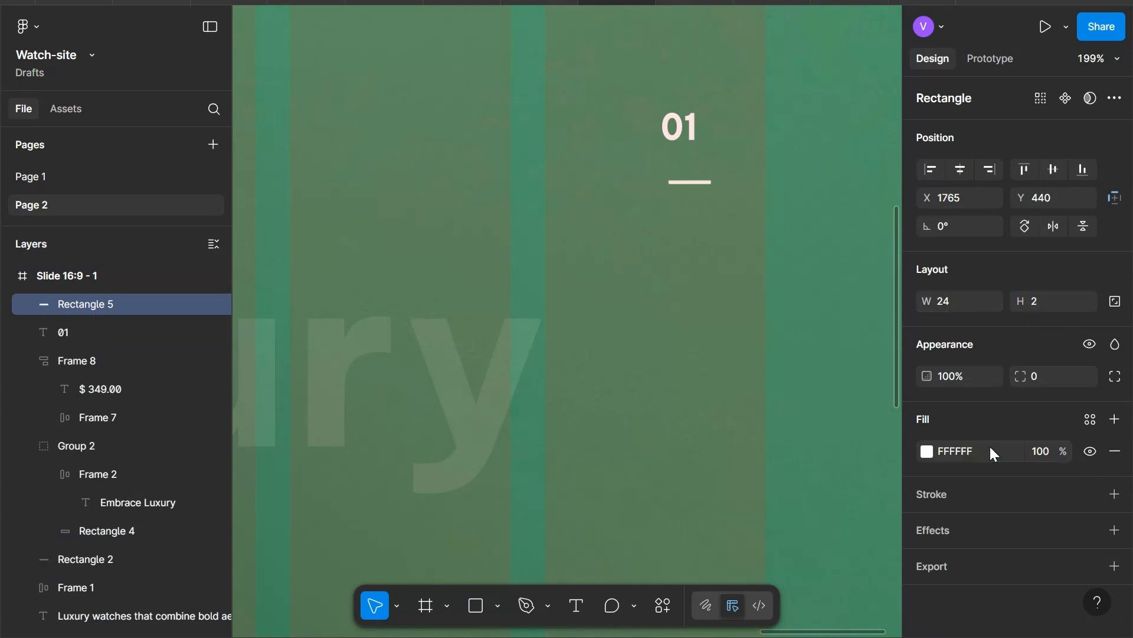
- Centre the line at X 1759, 6 px below the 01 text, and combine both into a vertical auto layout
key(Left)
key(Left)
key(Left)
key(Left)
key(Left)
key(Left)
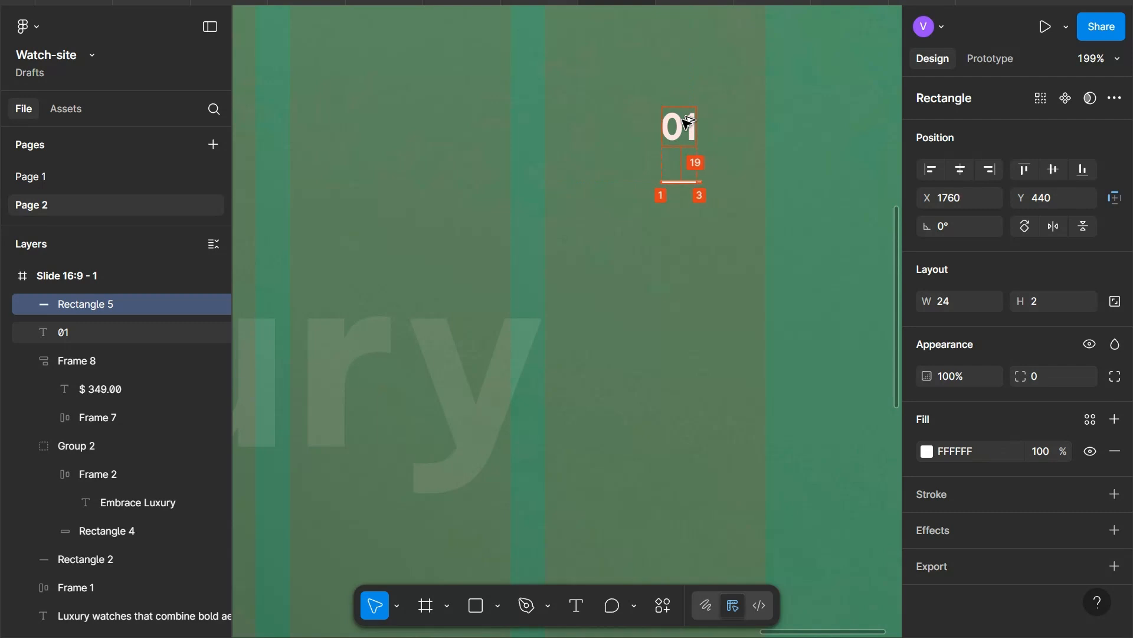
key(shift+Up)
key(shift+Up)
key(Down)
key(Down)
key(Down)
key(Down)
key(Down)
key(Down)
key(Down)
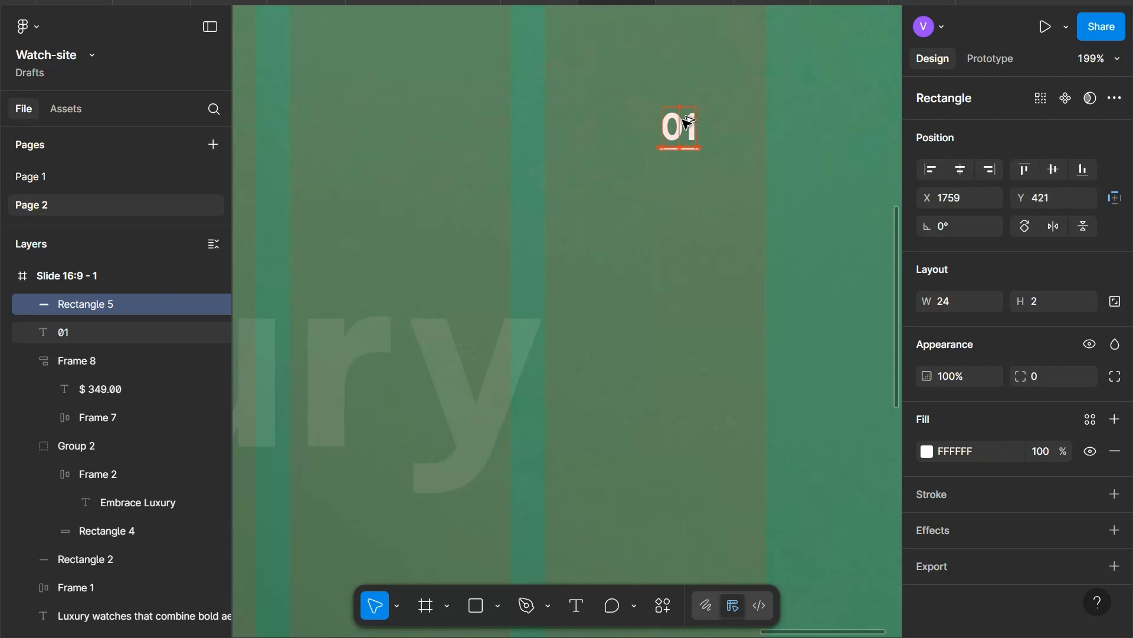
shift+click(688, 122)
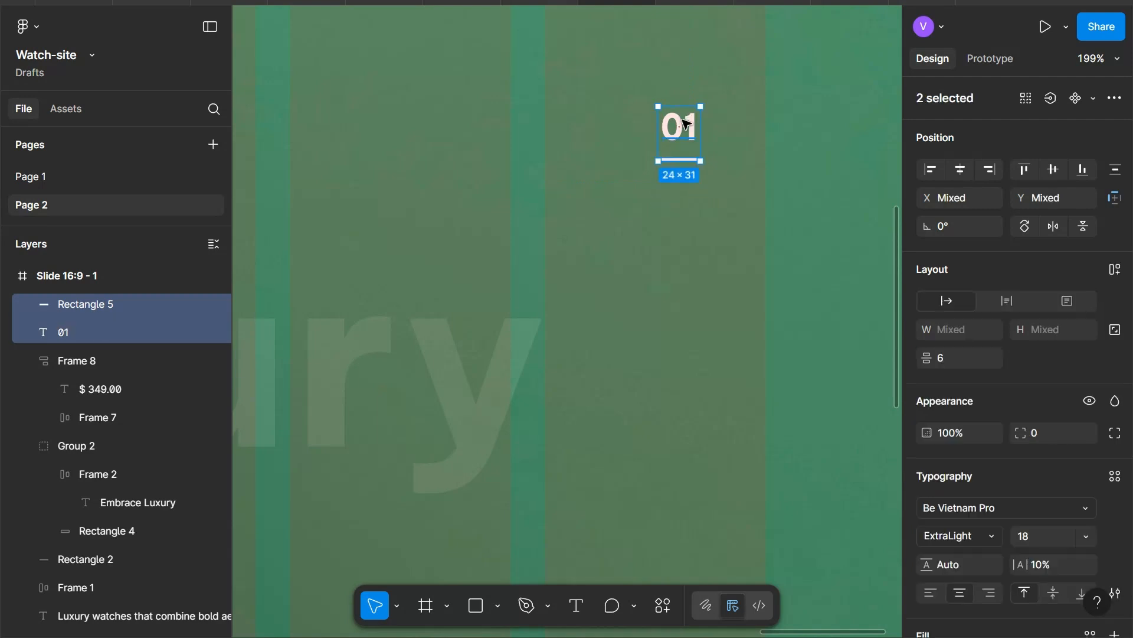
key(shift+a)
- Duplicate the 01 text below its line, change the copy to 02 and make it auto width
double_click(691, 123)
drag(691, 123, 694, 224)
double_click(694, 224)
text(02)
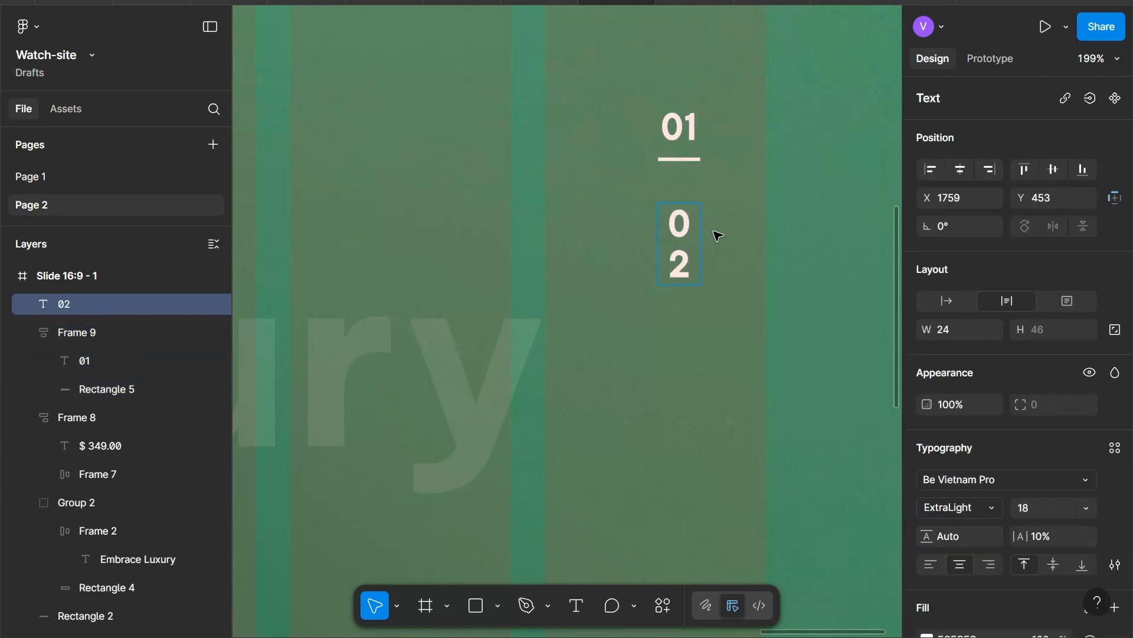
key(Left)
key(BackSpace)
text(0)
key(Escape)
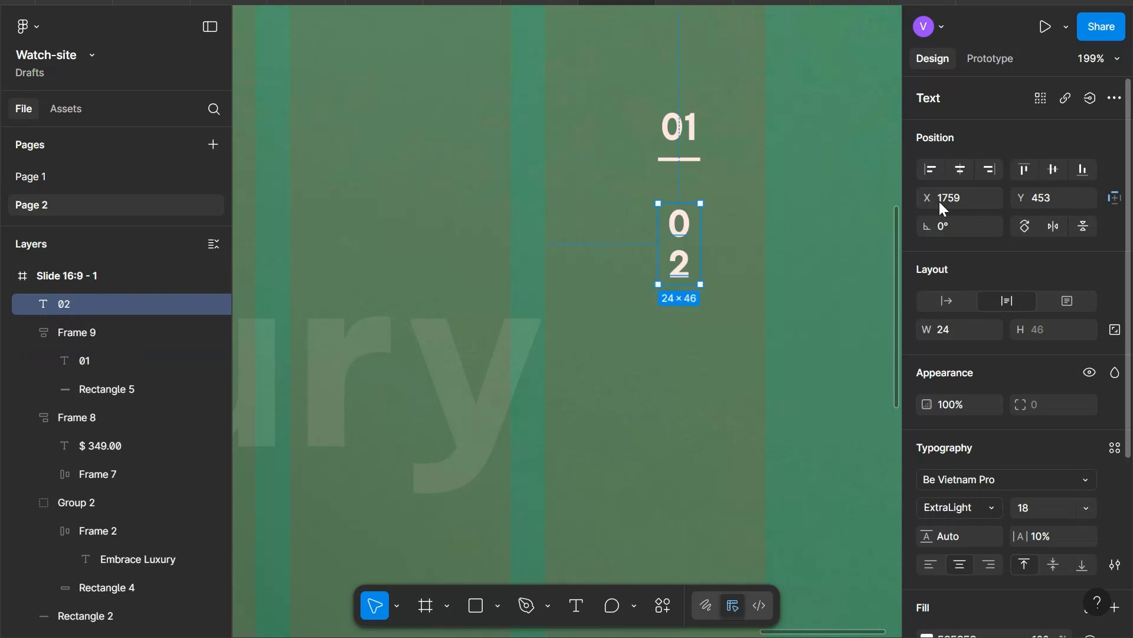
click(948, 298)
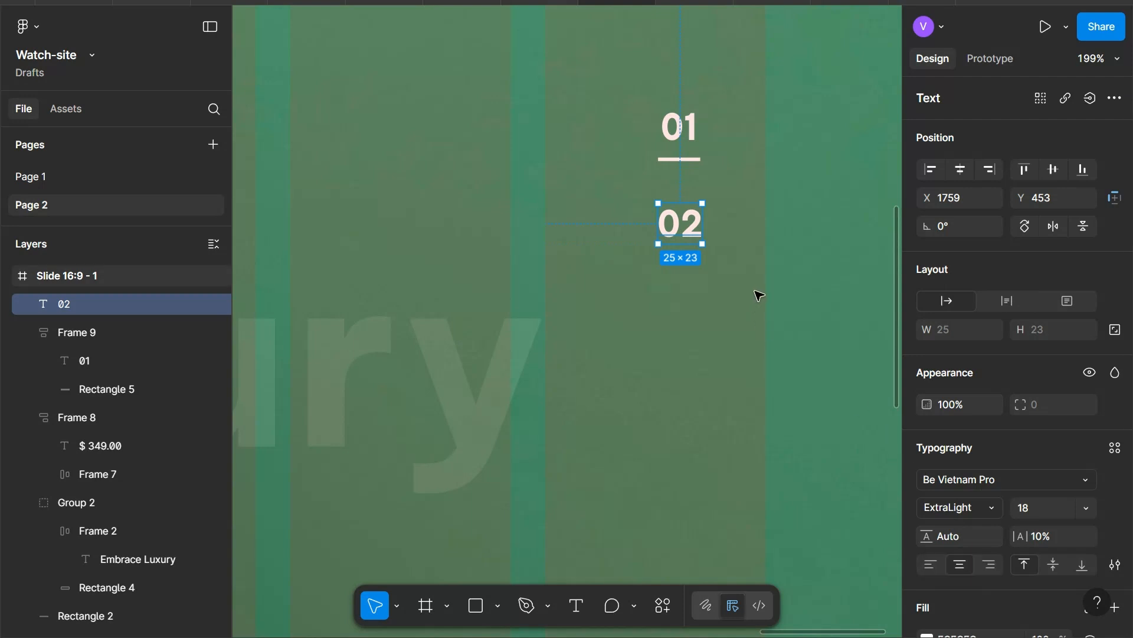
- Set the 02 text's opacity to 40% and duplicate it below as 03
click(958, 413)
text(40)
key(Return)
drag(682, 230, 681, 304)
double_click(683, 304)
text(03)
key(Escape)
- Combine the underlined 01, 02 and 03 into a vertical auto layout with a 16 px gap
click(685, 157)
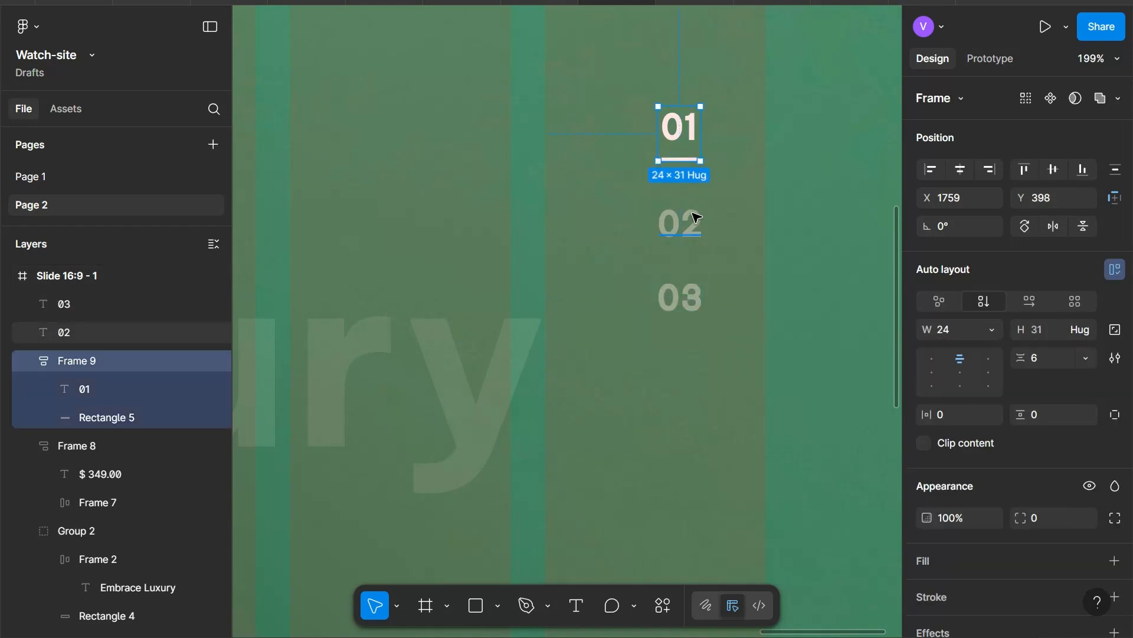
shift+click(685, 228)
shift+click(685, 300)
key(shift+a)
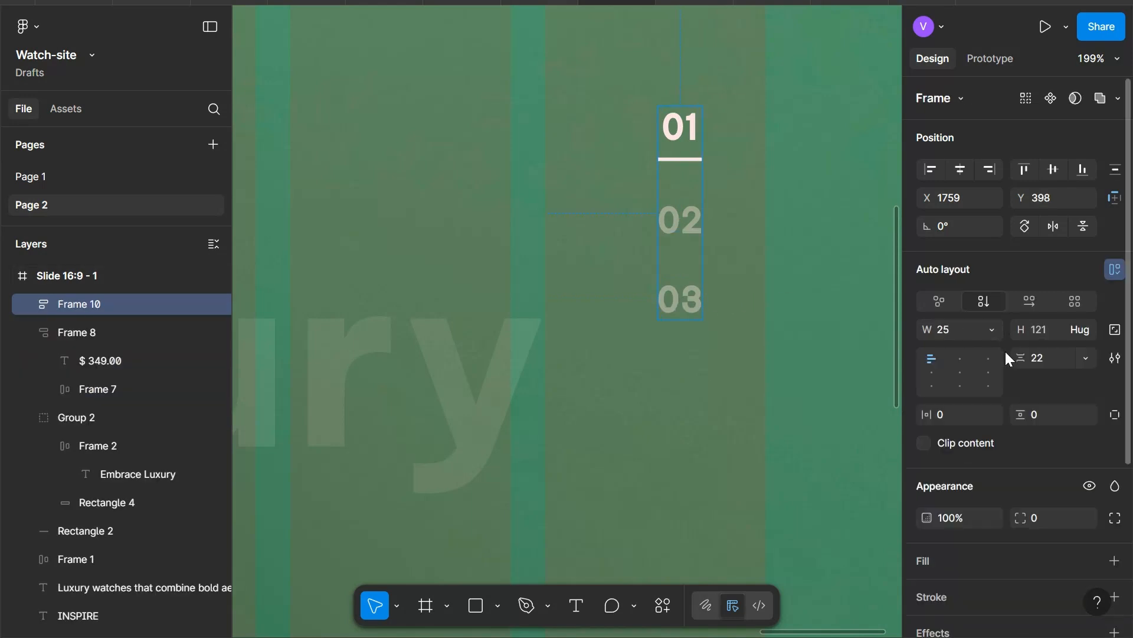
click(1058, 354)
text(1)
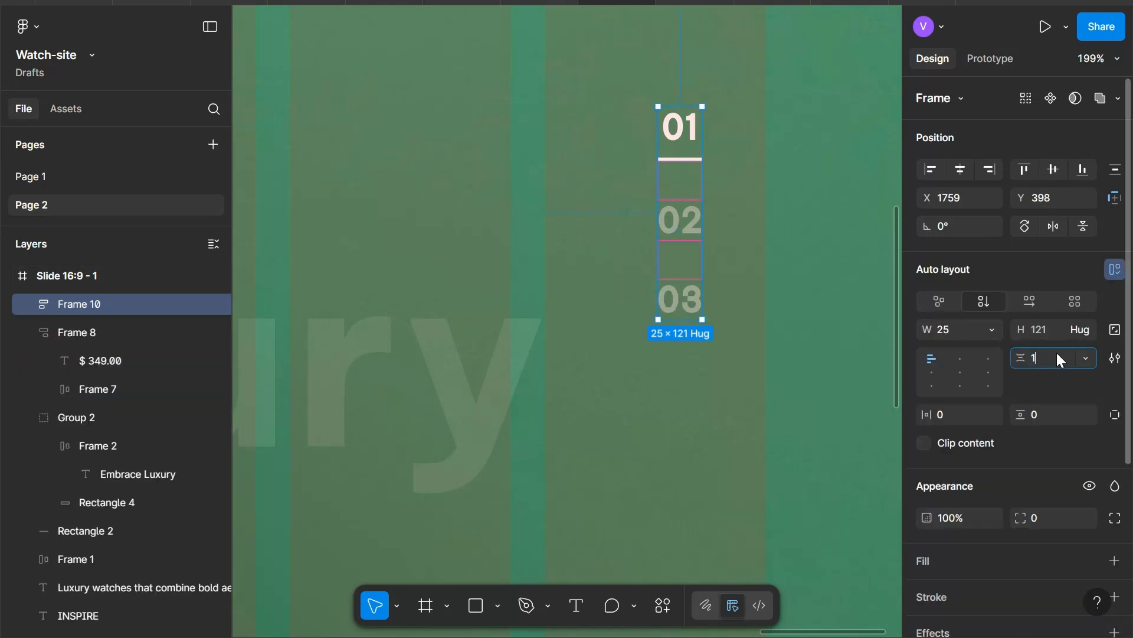
text(6)
key(Return)
- Centre the number column vertically on the slide and move it to X 1795, 100 px from the slide's right edge
click(716, 215)
click(690, 202)
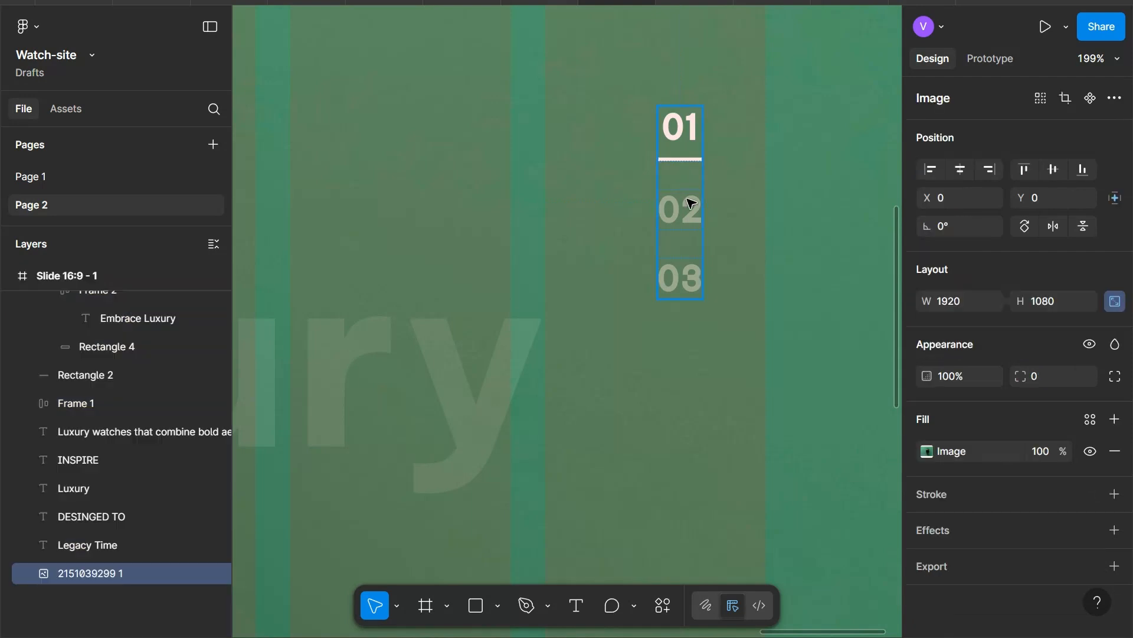
click(691, 202)
click(1056, 177)
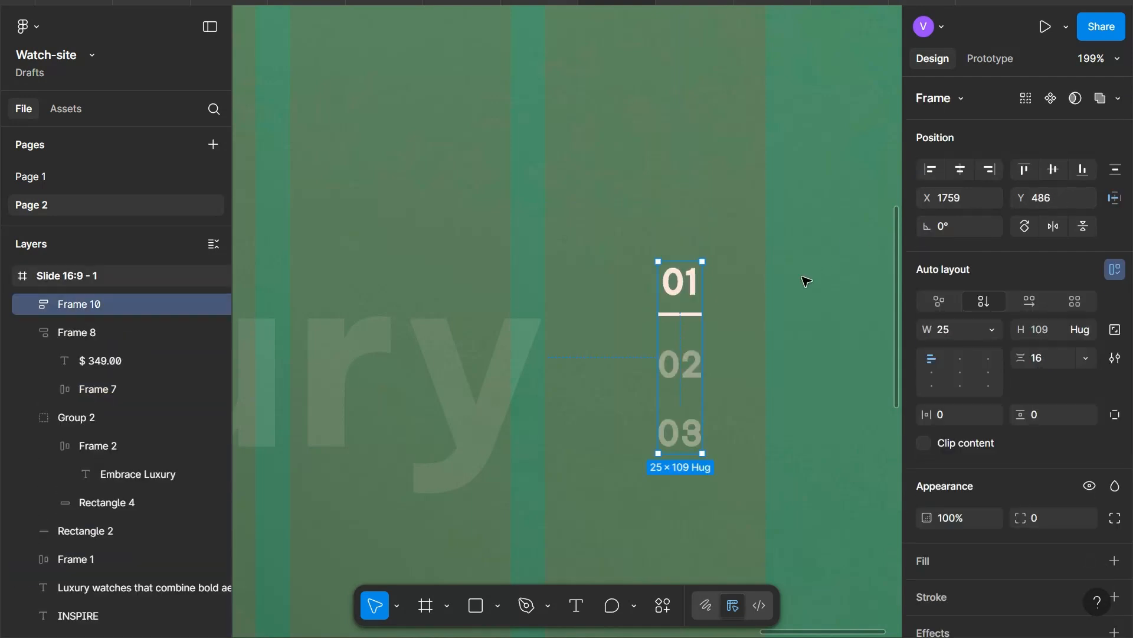
key(shift+Right)
key(shift+Right)
key(shift+Right)
key(Right)
key(Right)
key(Right)
key(Right)
key(Right)
key(Right)
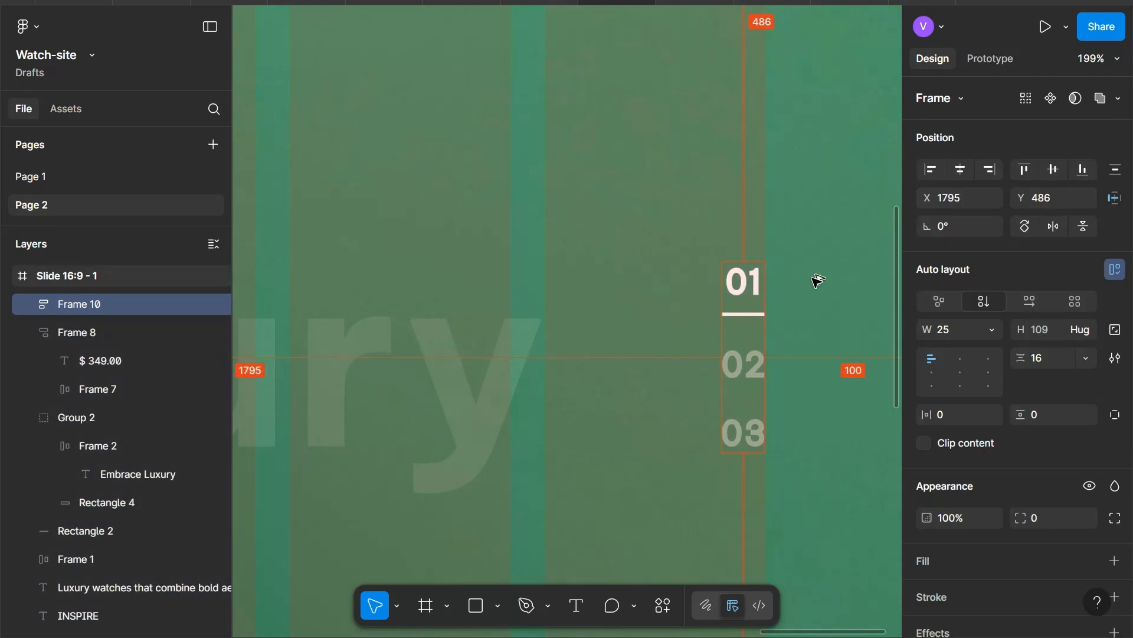
- Hide the layout guides and show the whole slide
scroll(817, 280, down, 10)
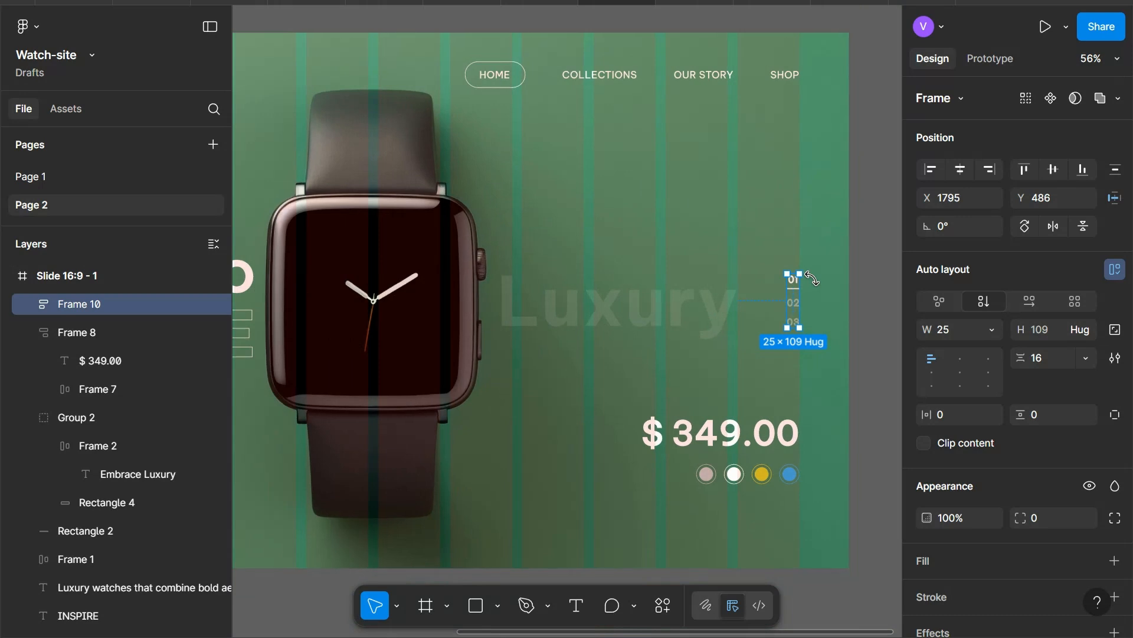
key(Escape)
key(ctrl+shift+4)
scroll(832, 255, down, 2)
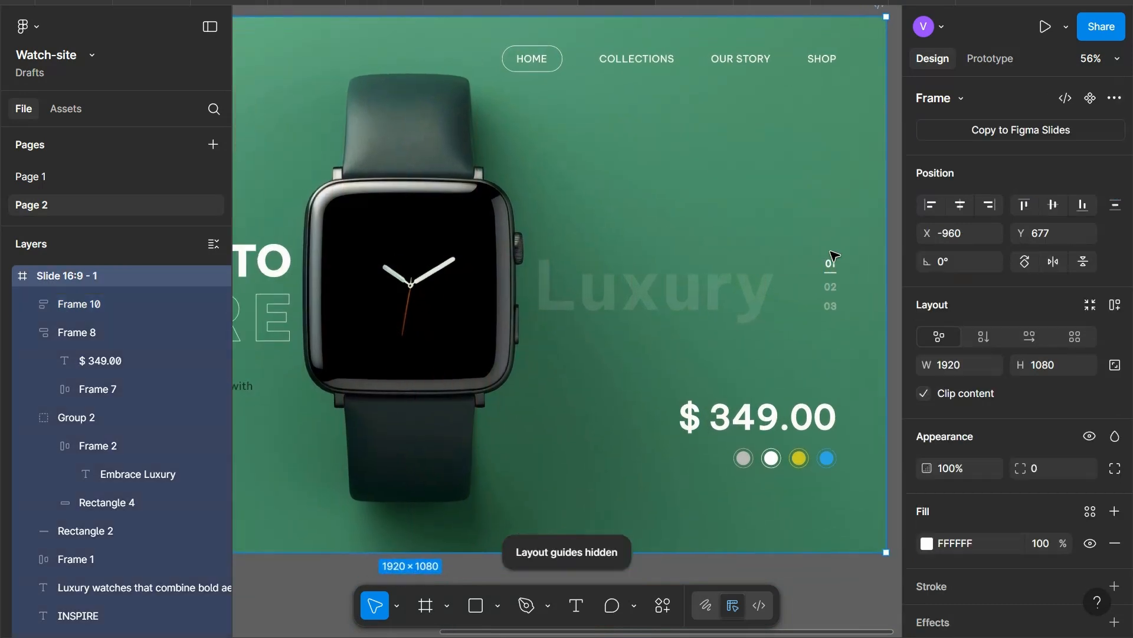
scroll(832, 255, down, 3)
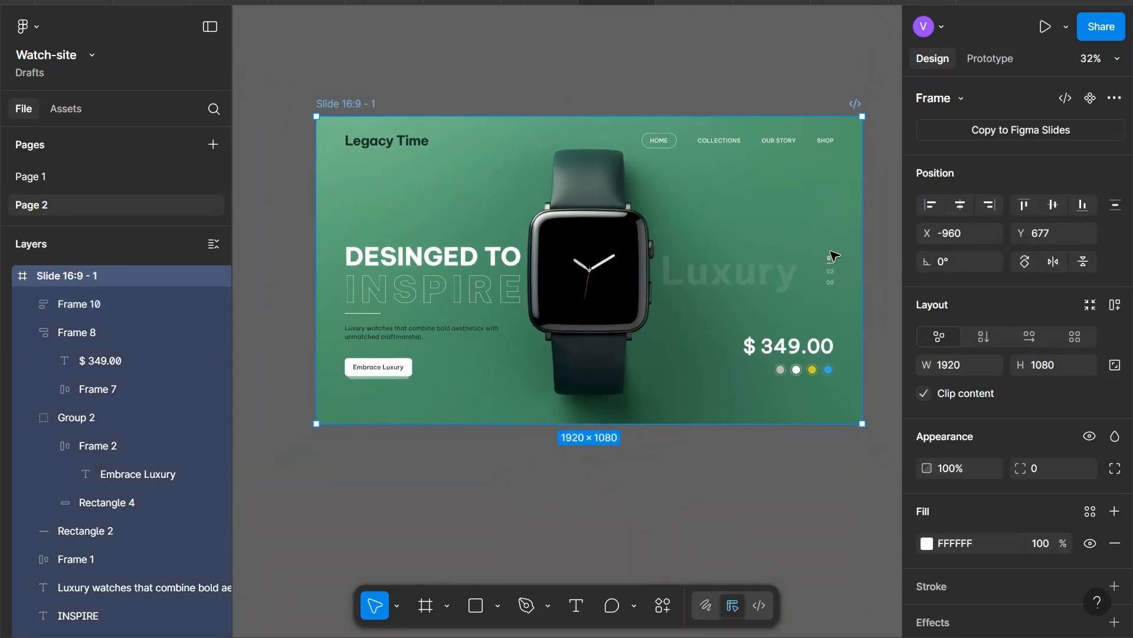
- Deselect the slide and switch to the Watch-site prototype preview
click(655, 88)
scroll(651, 83, up, 1)
click(696, 2)
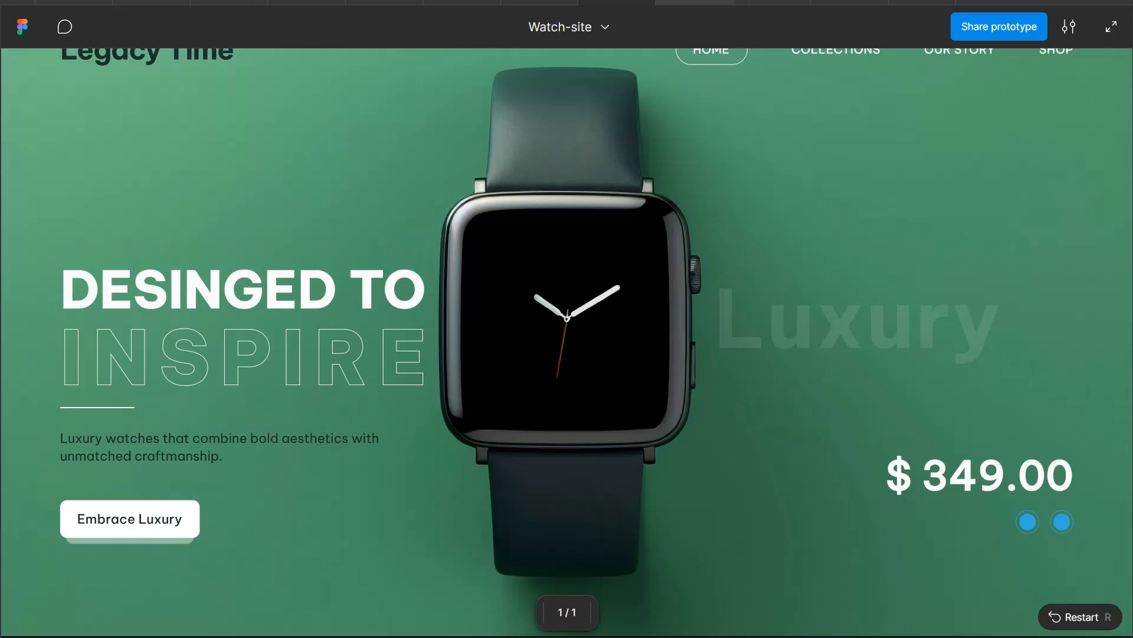